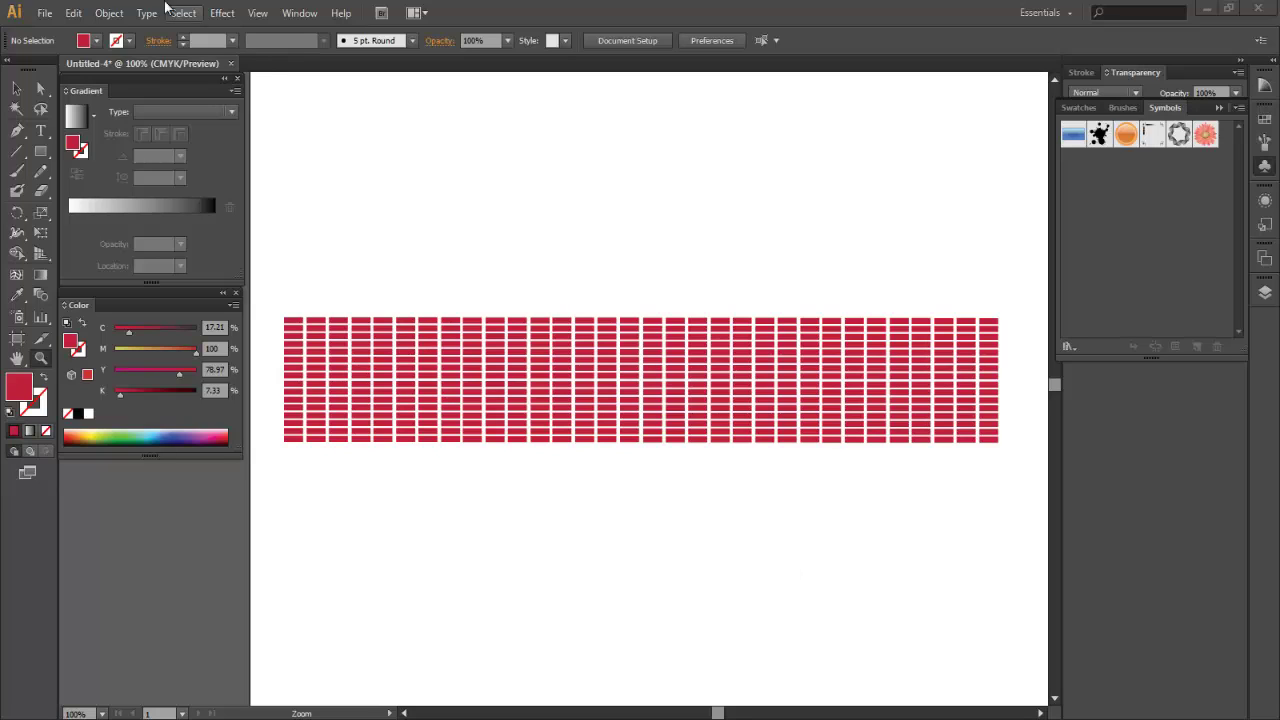
left_click(16, 88)
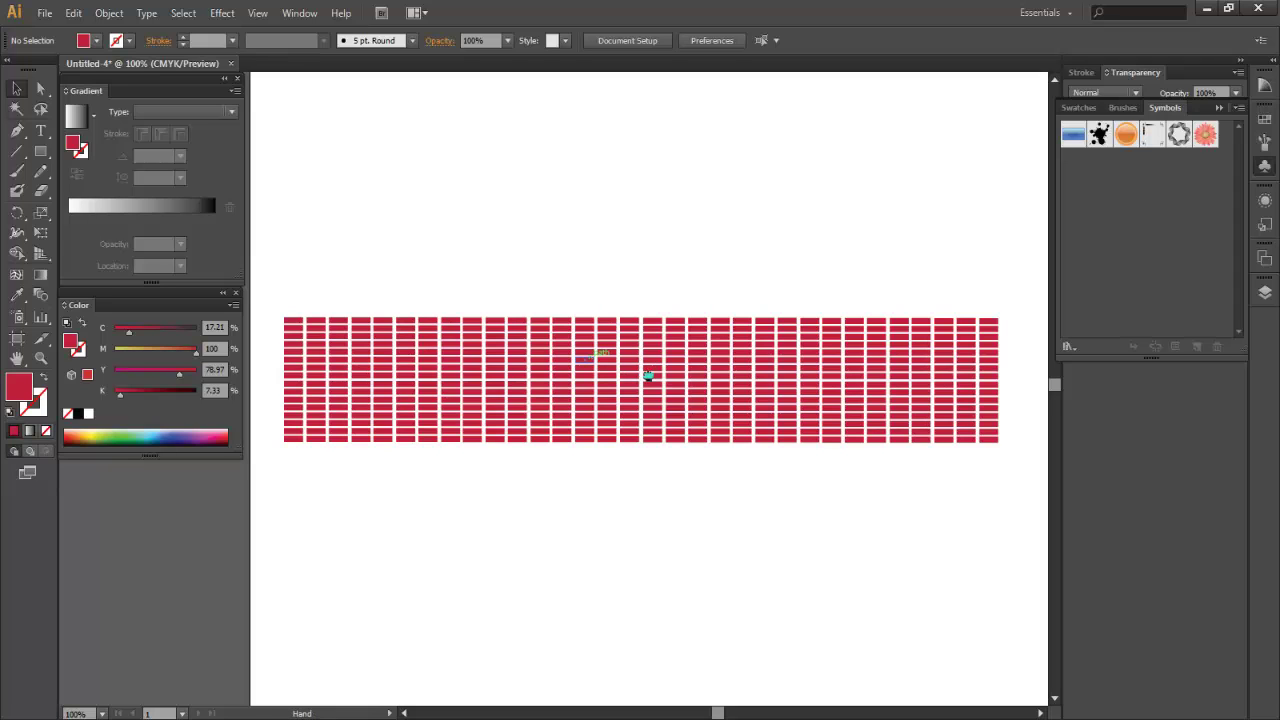
left_click_drag(649, 375, 657, 400)
left_click_drag(571, 366, 563, 354)
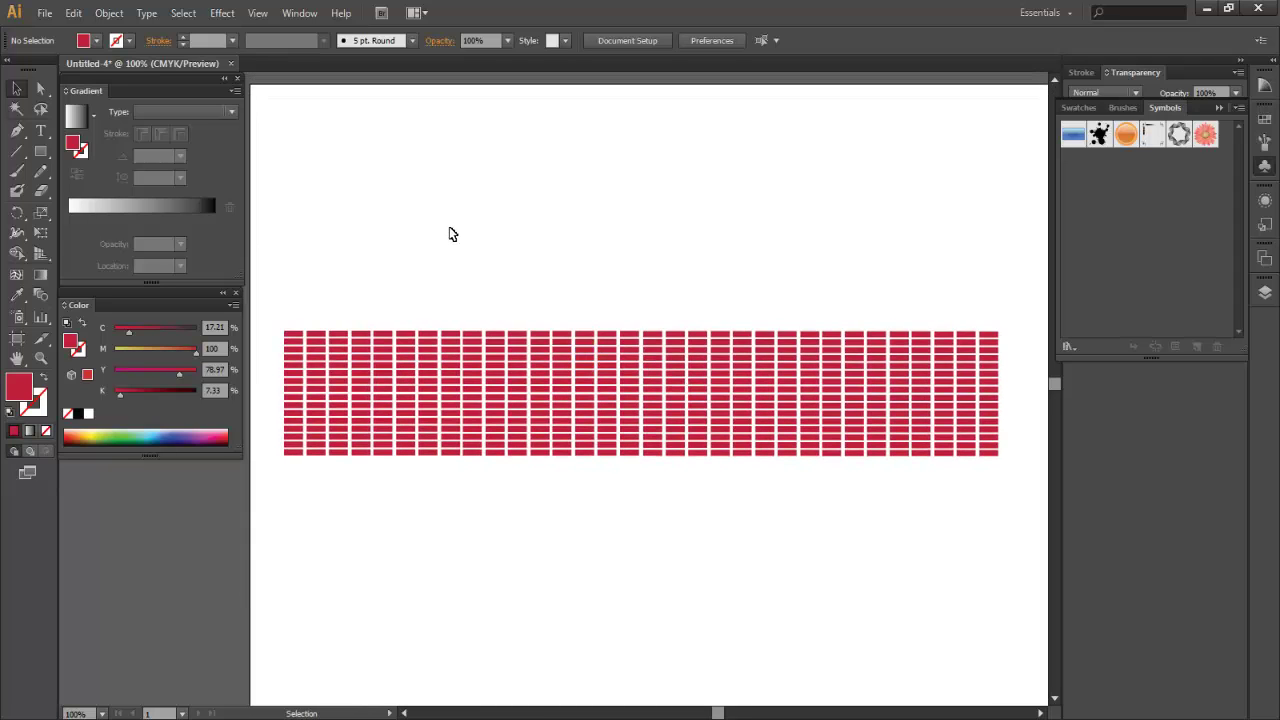
left_click_drag(451, 225, 449, 251)
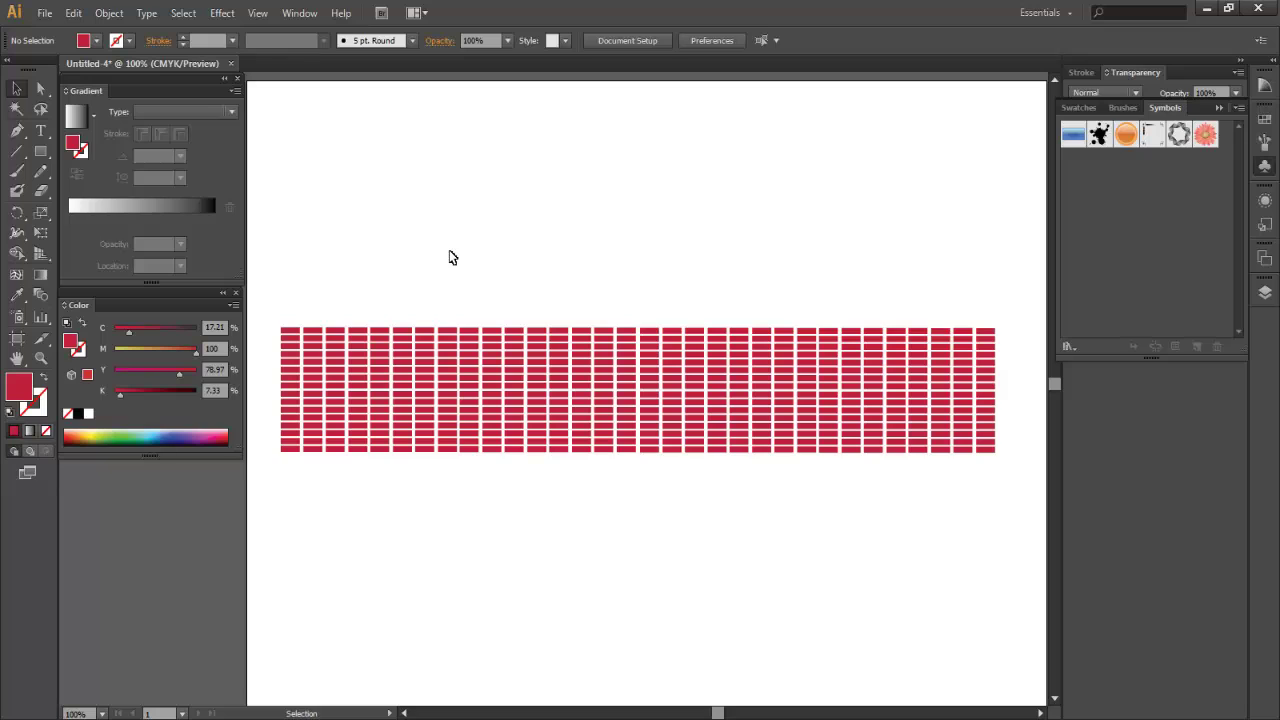
scroll(484, 260, "down", 1)
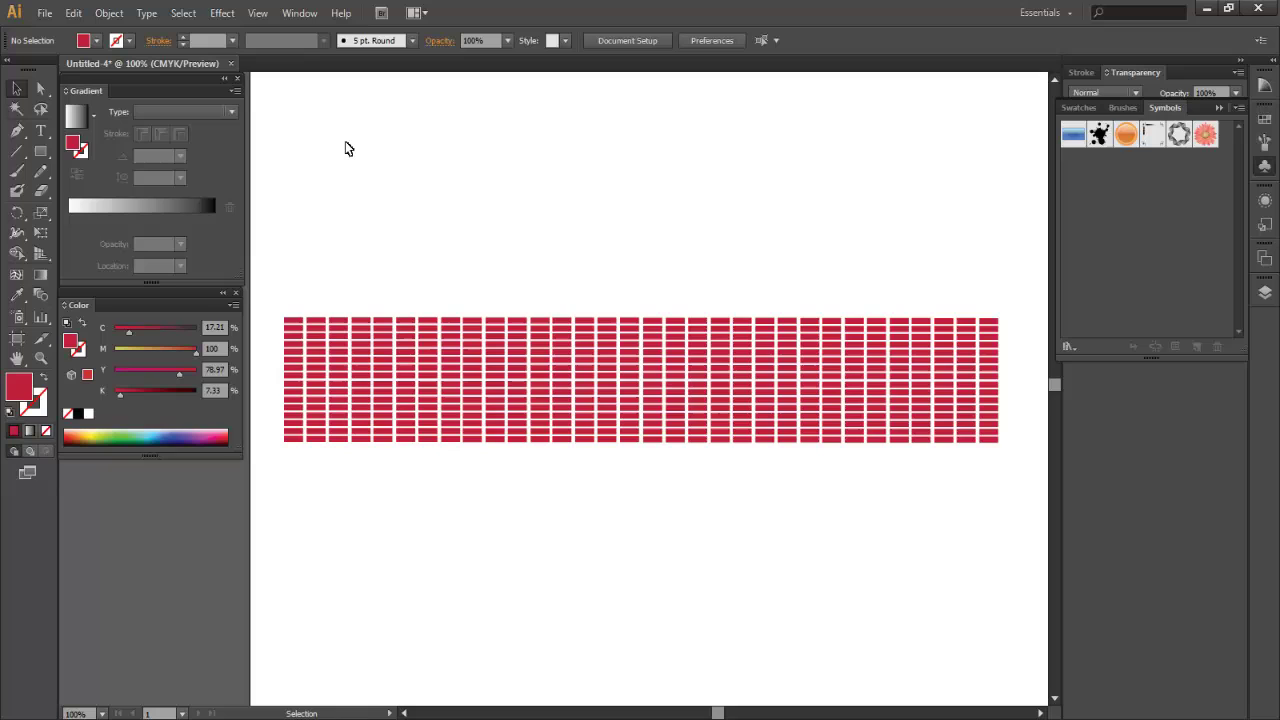
left_click(222, 13)
mouse_move(237, 108)
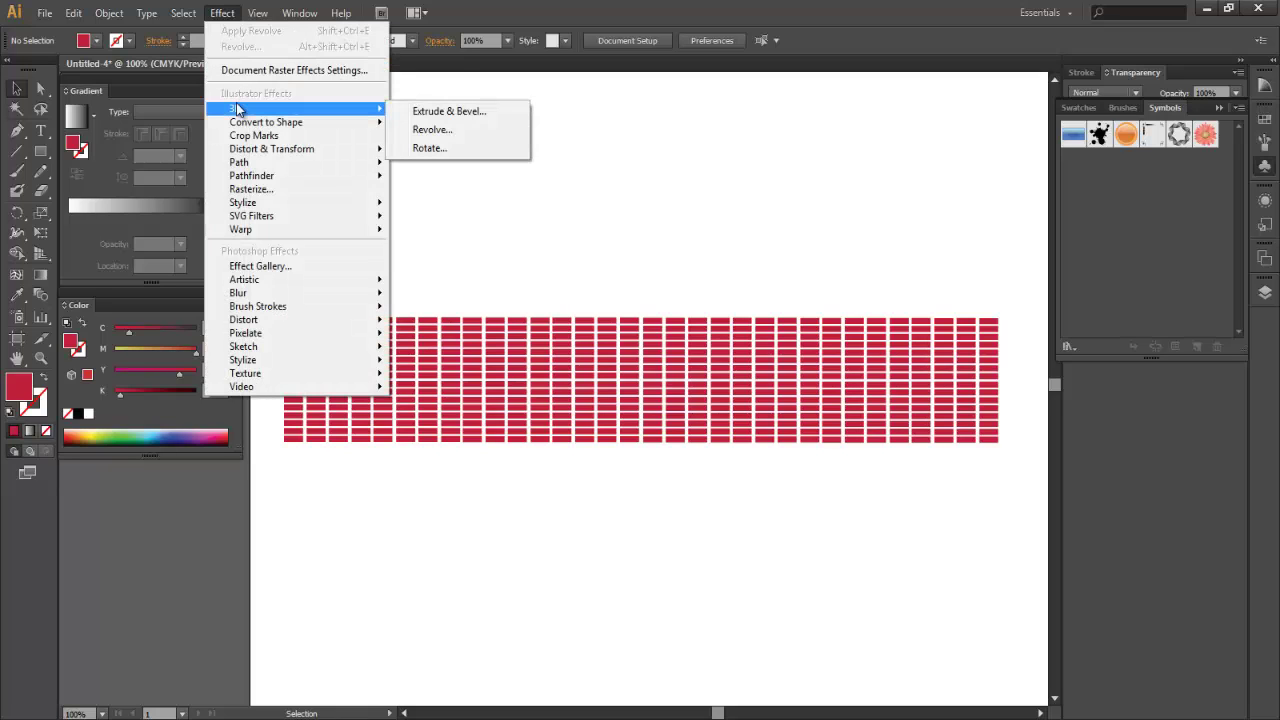
left_click(561, 6)
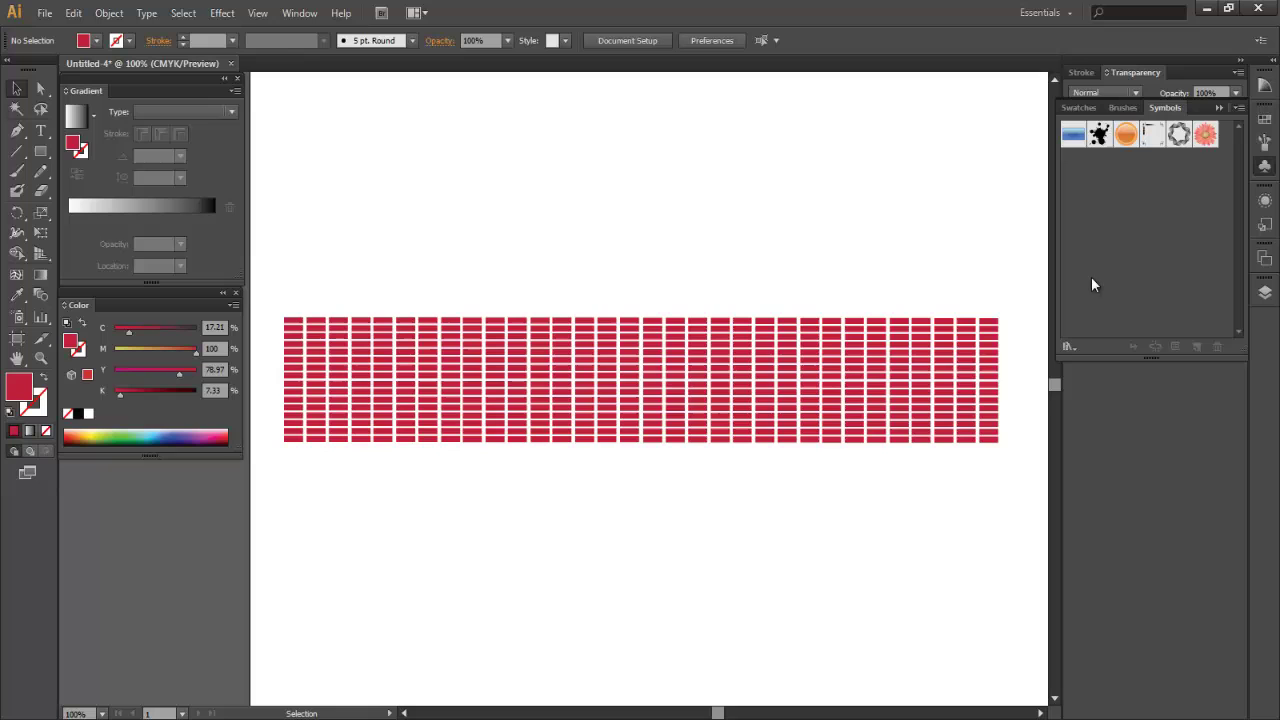
Step: Save the grid of red rectangles as a Movie Clip symbol named Red Rect
left_click(491, 403)
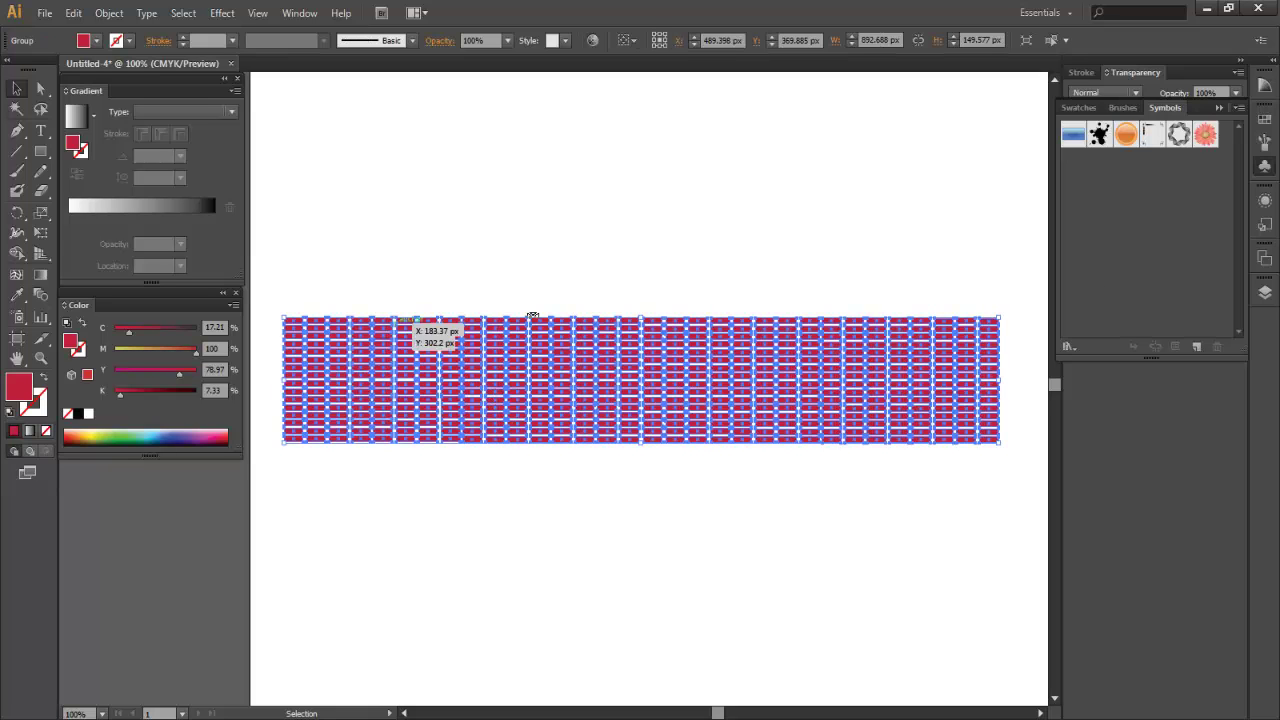
left_click(746, 251)
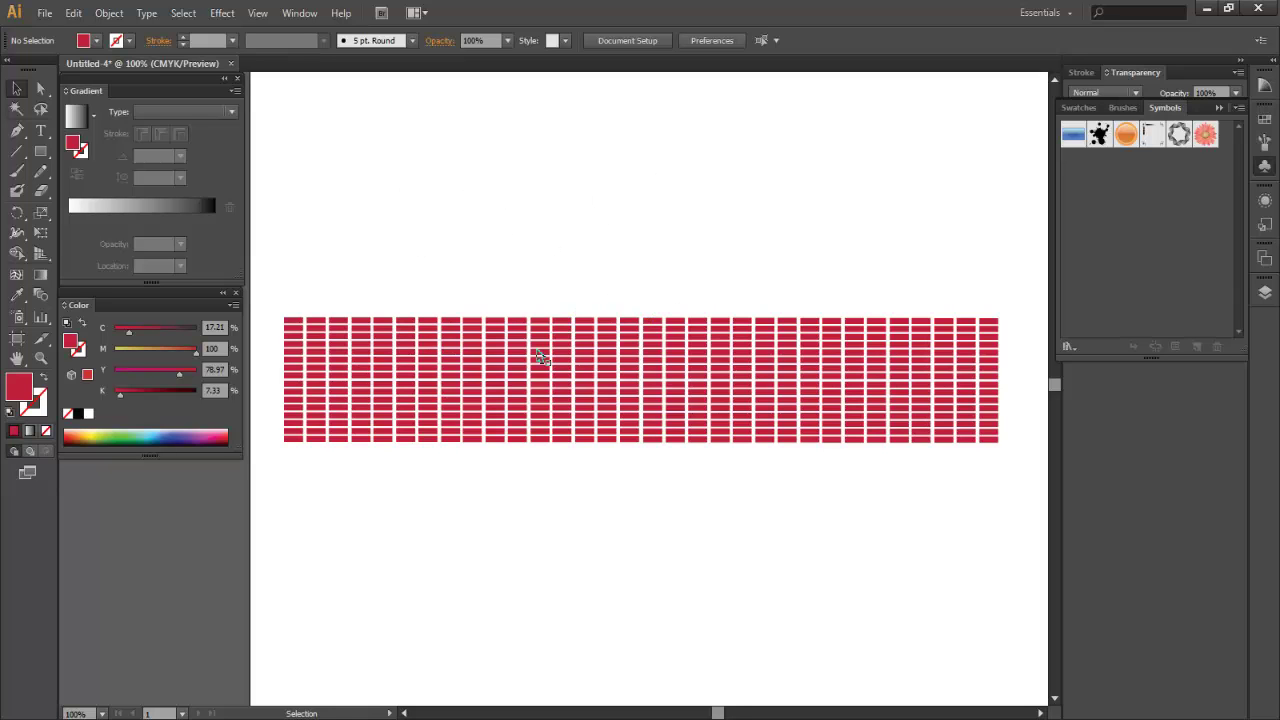
left_click_drag(452, 390, 1151, 220)
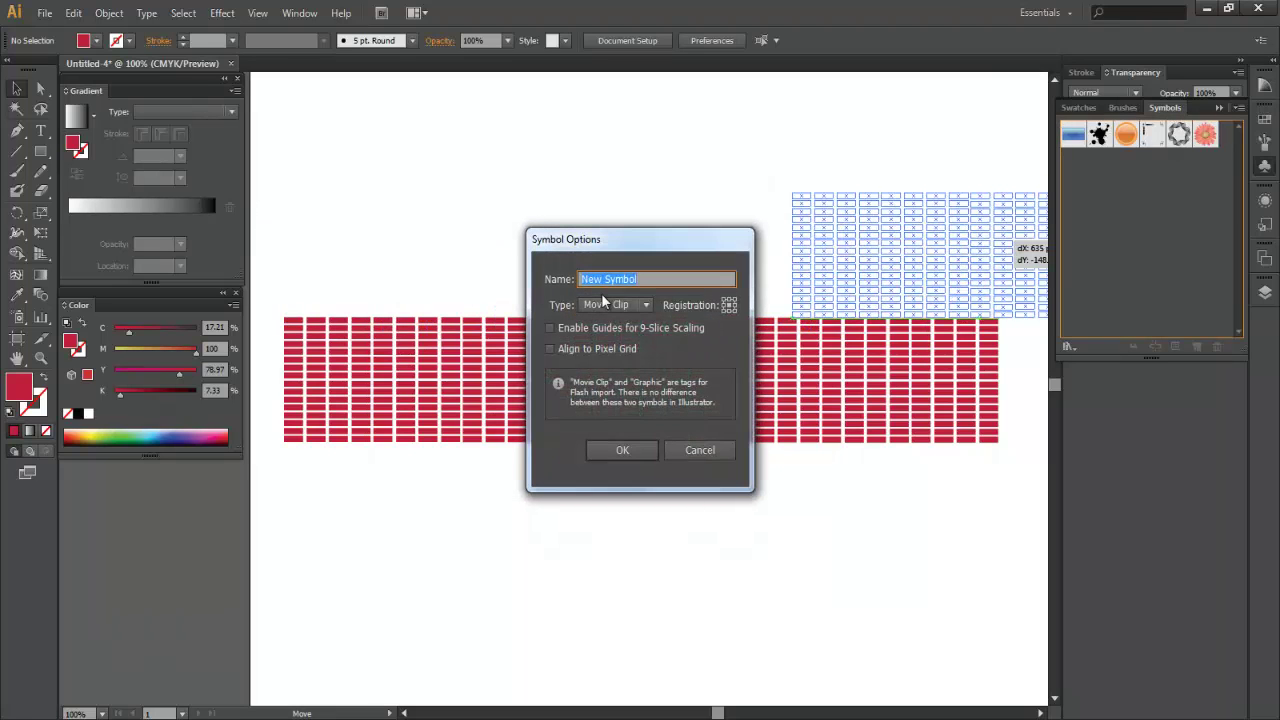
type("Red Rect")
key("Return")
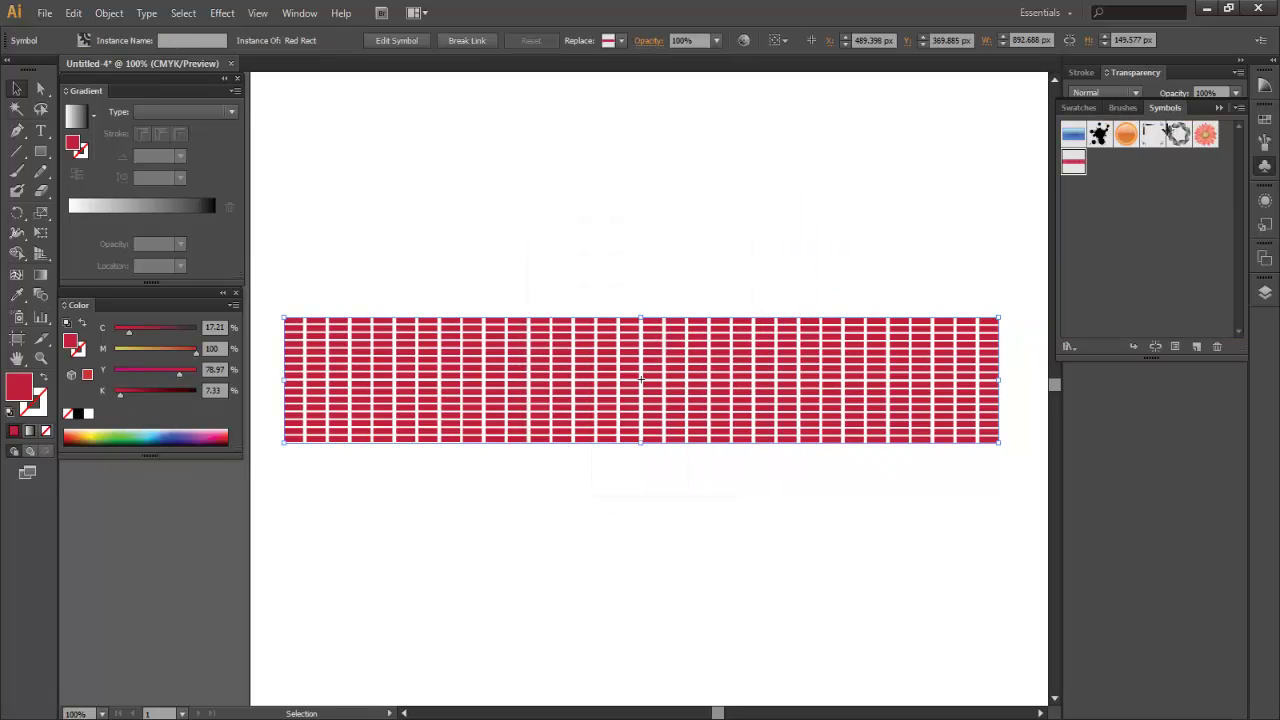
Step: Delete the red grid from the artboard, then place a test instance of the Red Rect symbol and delete it too
left_click(300, 13)
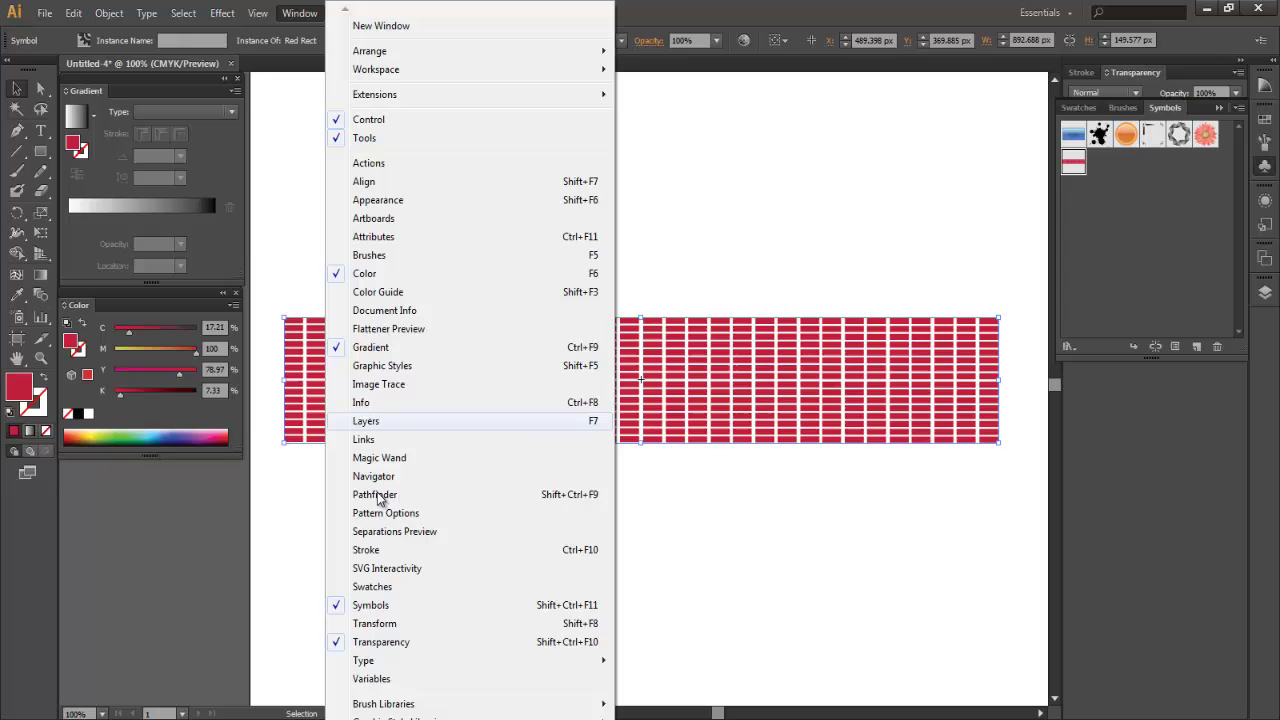
left_click(806, 8)
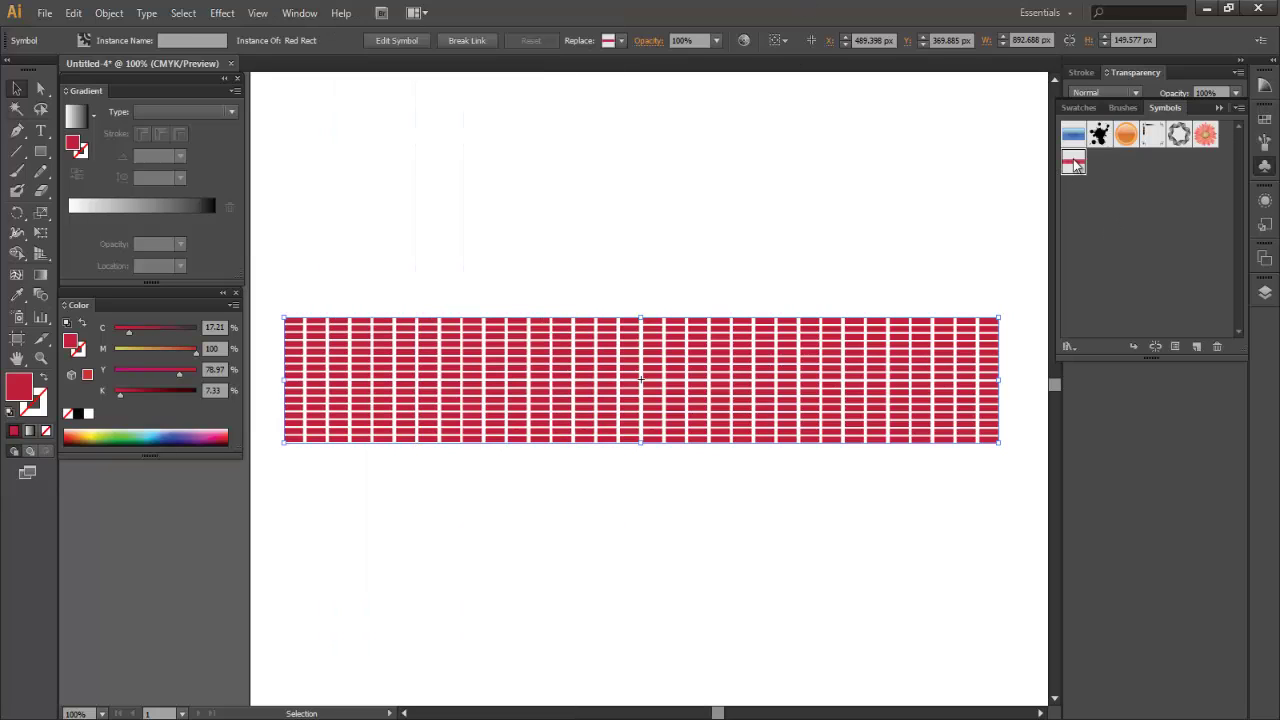
key("Delete")
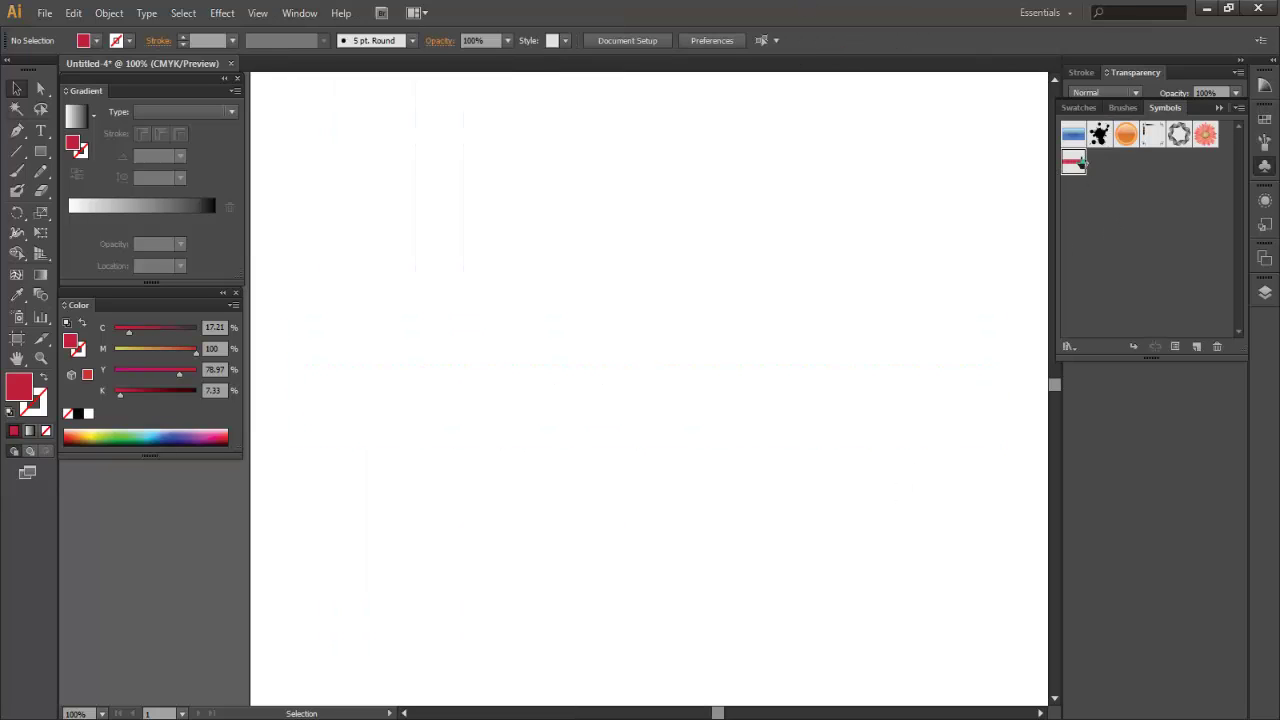
left_click_drag(1080, 163, 722, 362)
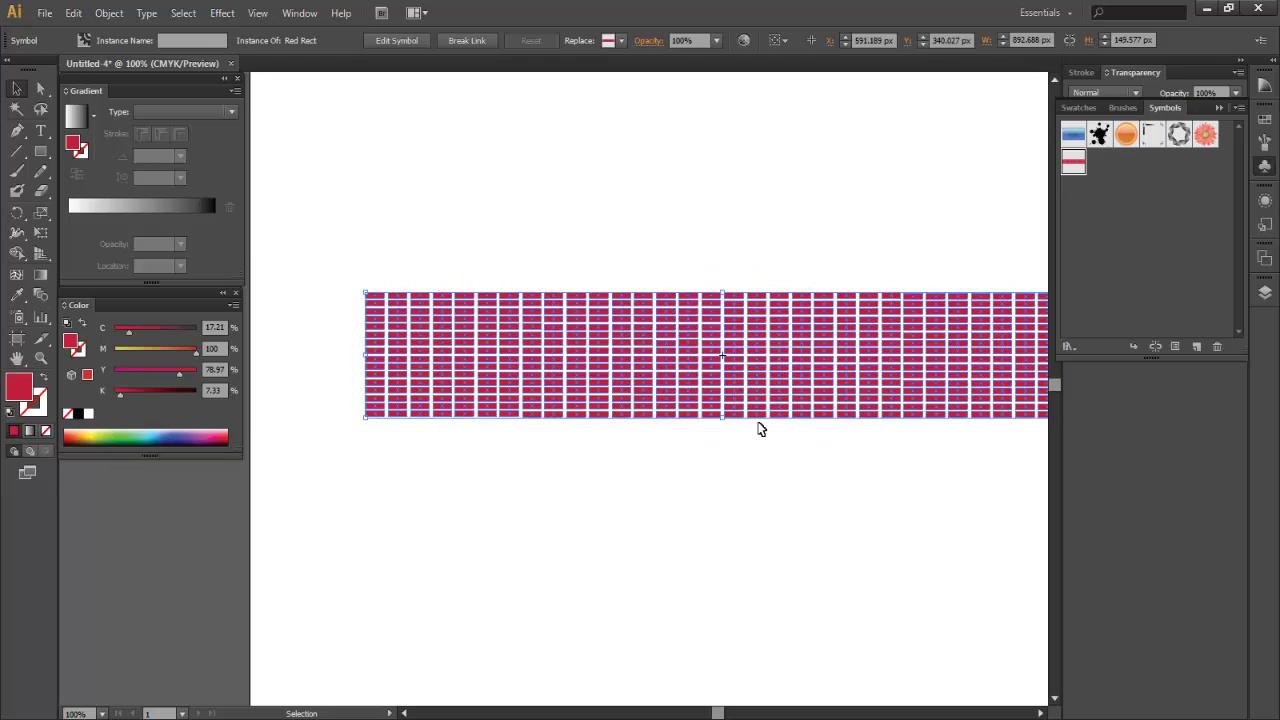
key("Delete")
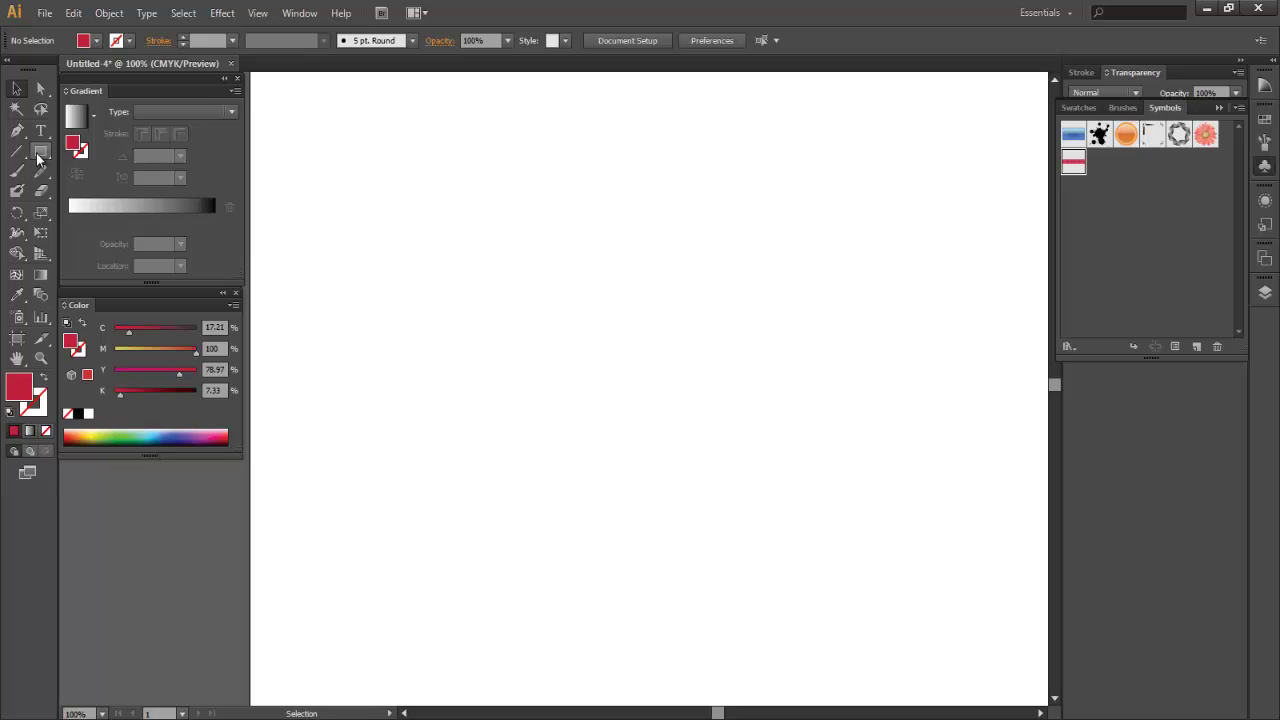
Step: Draw a red circle about 512 px in diameter with the Ellipse tool and position it near the middle of the artboard
left_click_drag(40, 157, 94, 190)
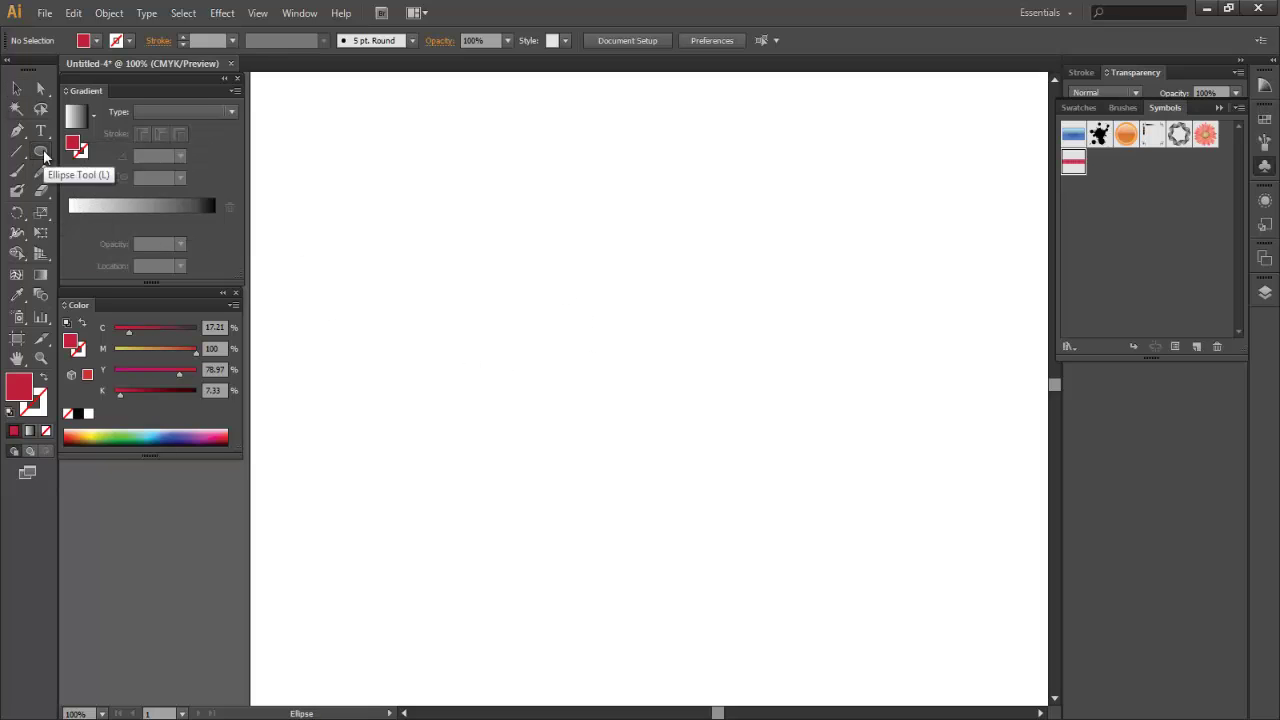
left_click_drag(43, 154, 86, 190)
left_click_drag(506, 243, 880, 678)
key("v")
left_click_drag(826, 543, 780, 505)
left_click_drag(559, 401, 535, 344)
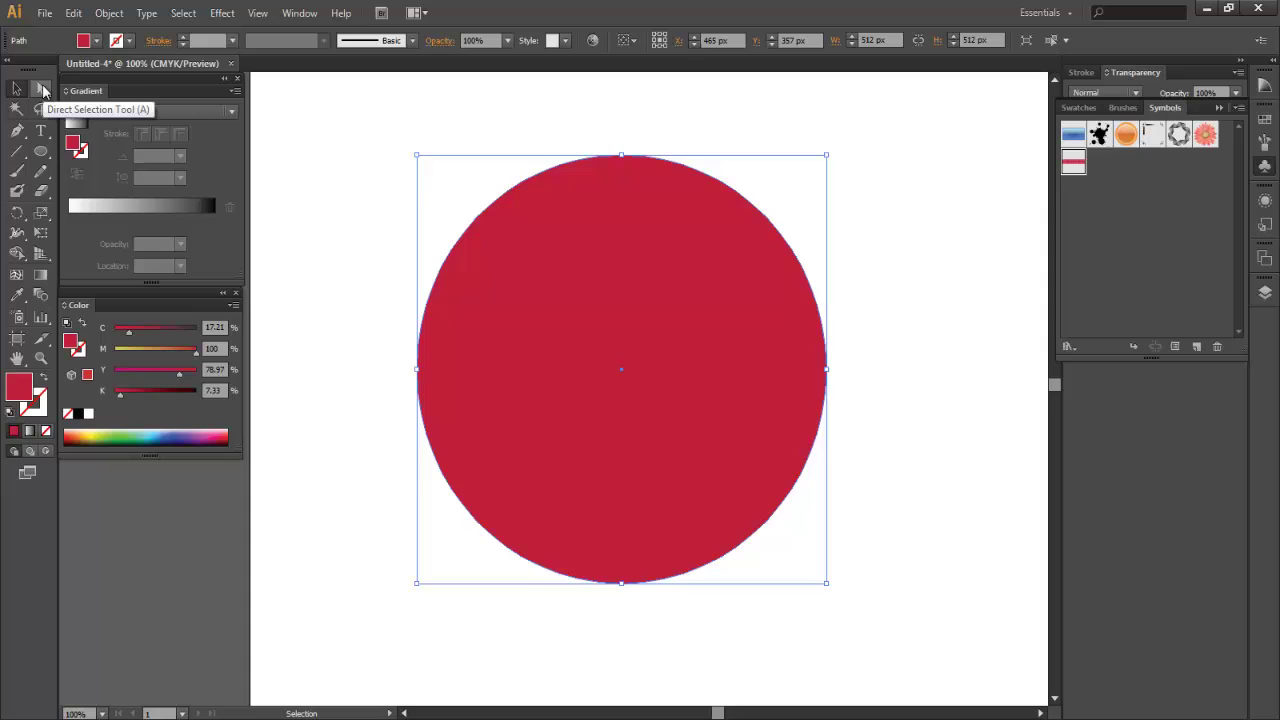
Step: Delete the circle's right anchor point so that only the left half circle remains
left_click(42, 90)
left_click(826, 369)
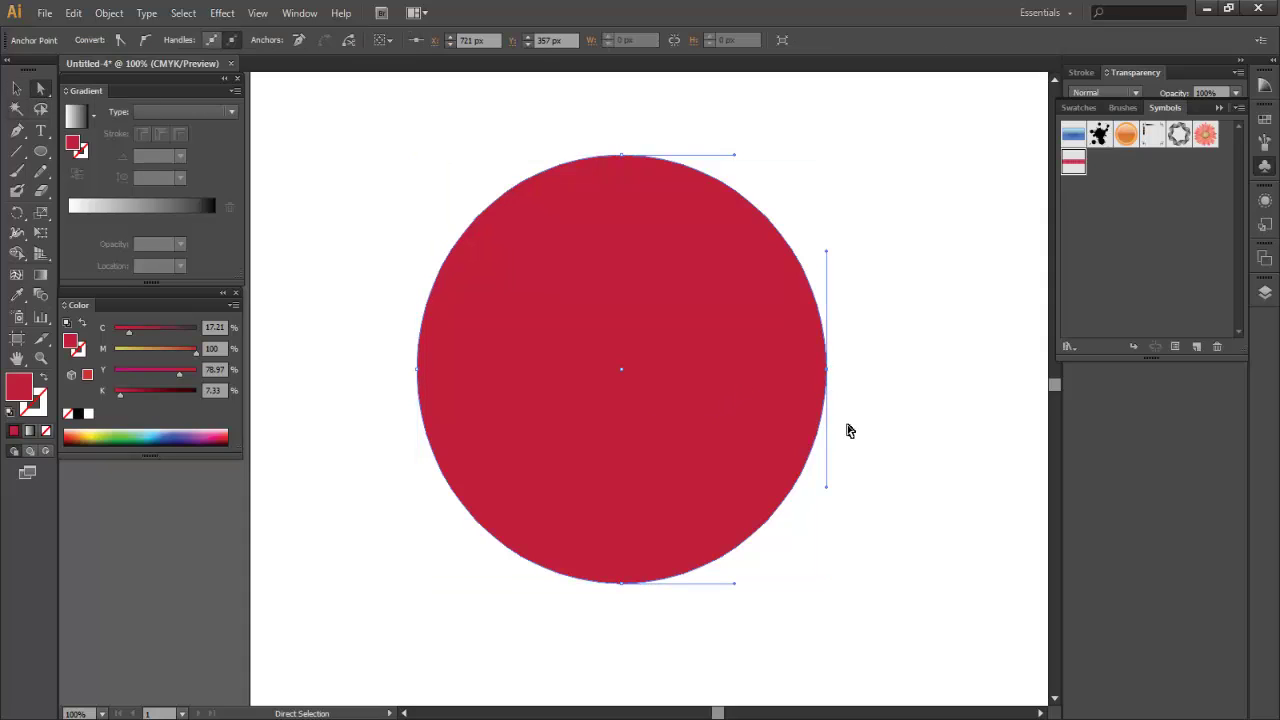
key("Delete")
left_click(703, 308)
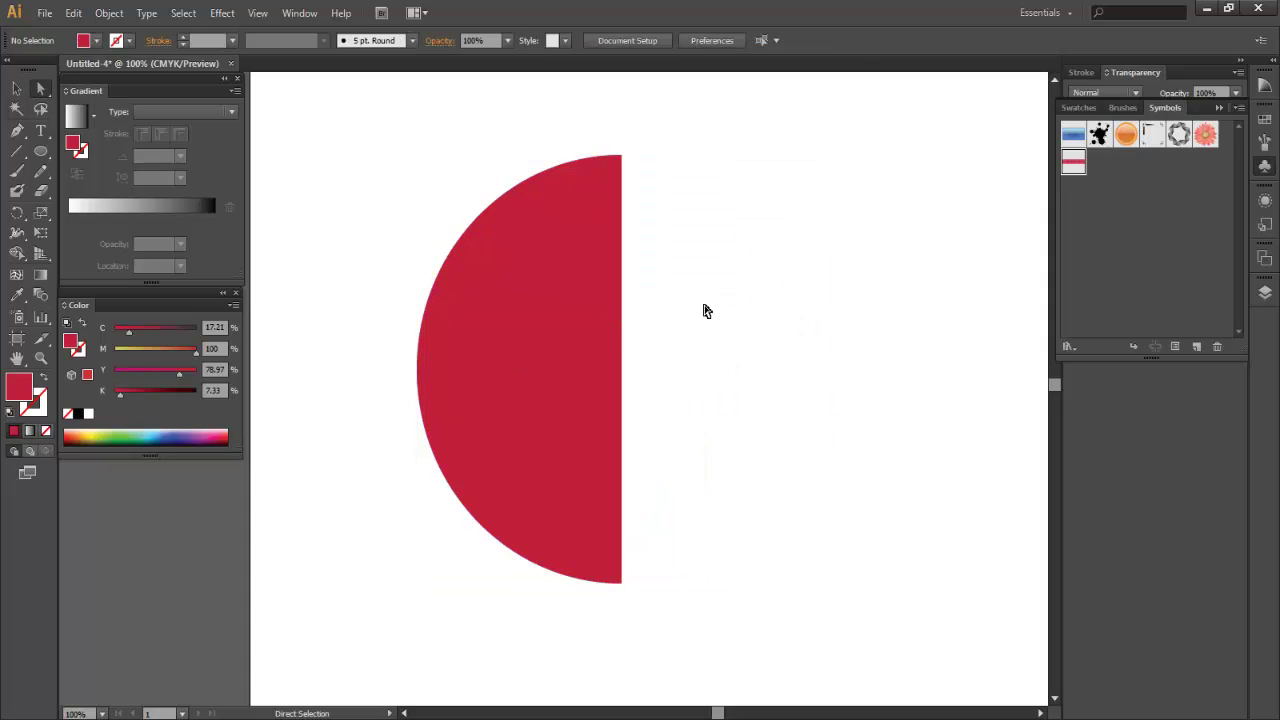
Step: Move the half circle slightly left and down, to about X 322 px and Y 364 px
left_click(574, 350)
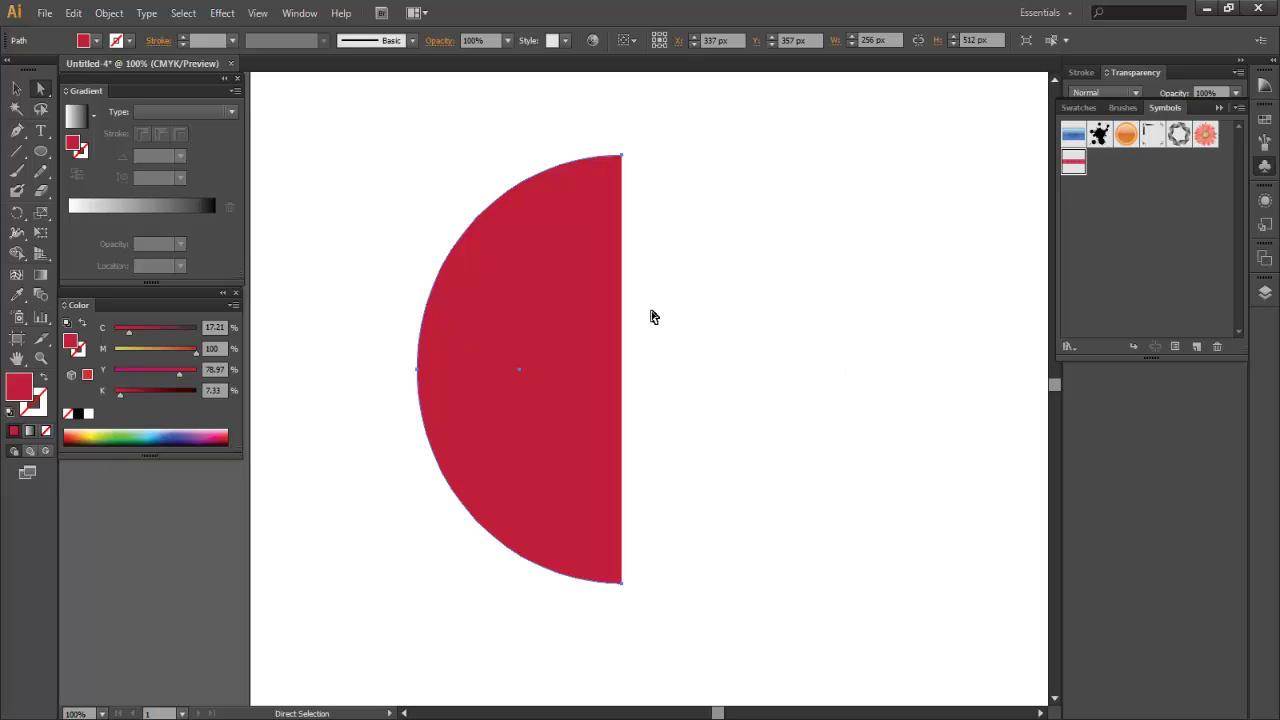
mouse_move(568, 390)
left_mouse_down()
mouse_move(557, 386)
mouse_move(549, 423)
mouse_move(556, 385)
left_mouse_up()
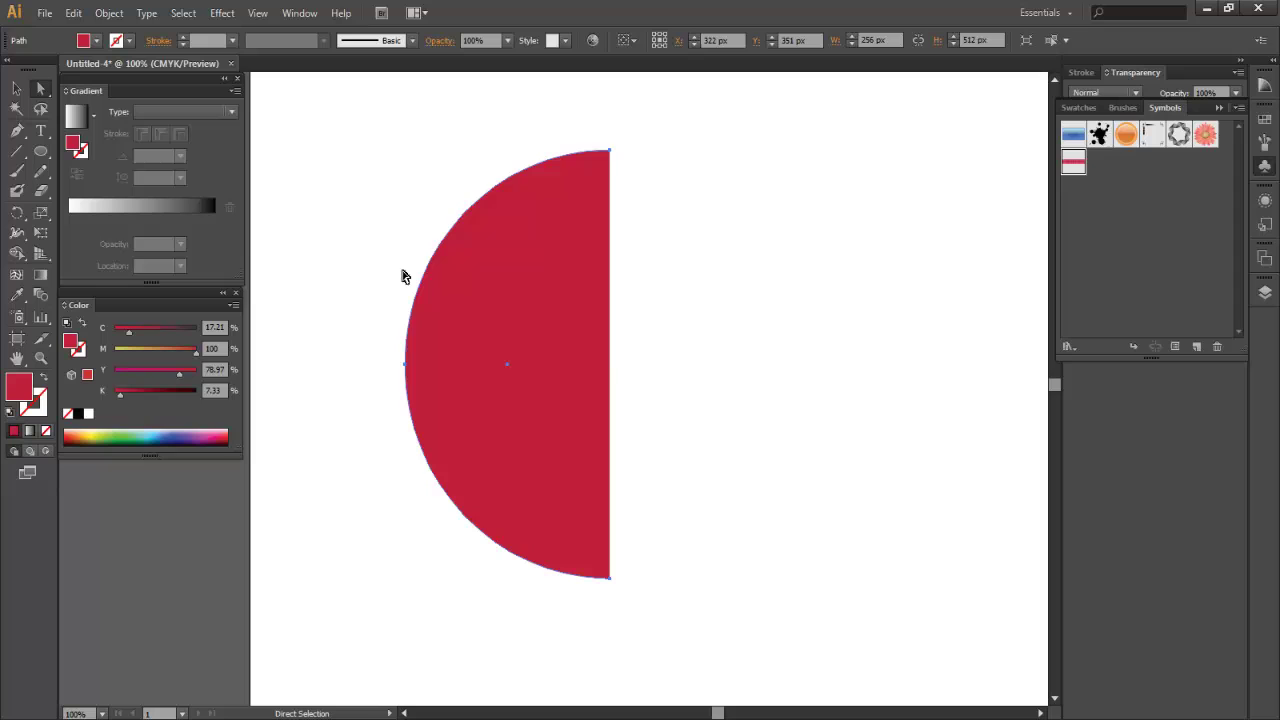
left_click(400, 274)
left_click_drag(526, 283, 526, 294)
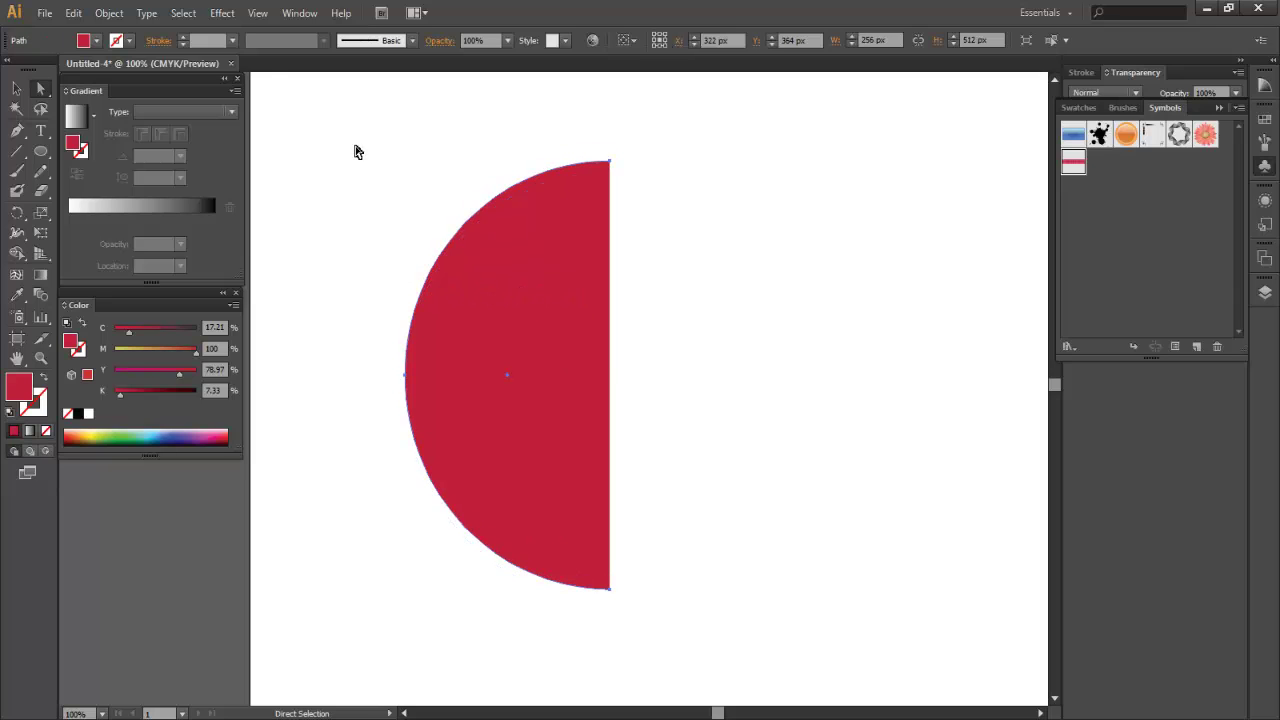
Step: Apply a previewed 3D Revolve effect to the half circle, revolving it from the Right Edge to form a sphere
left_click(222, 13)
mouse_move(247, 112)
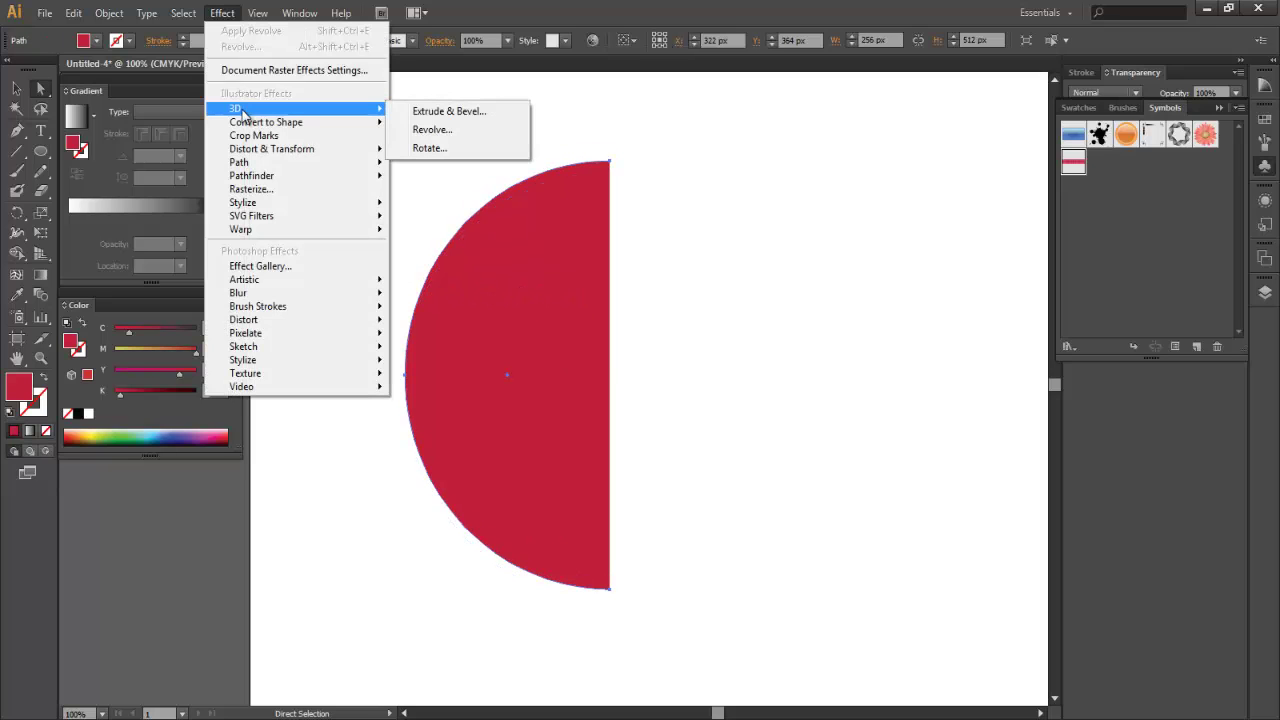
left_click(431, 131)
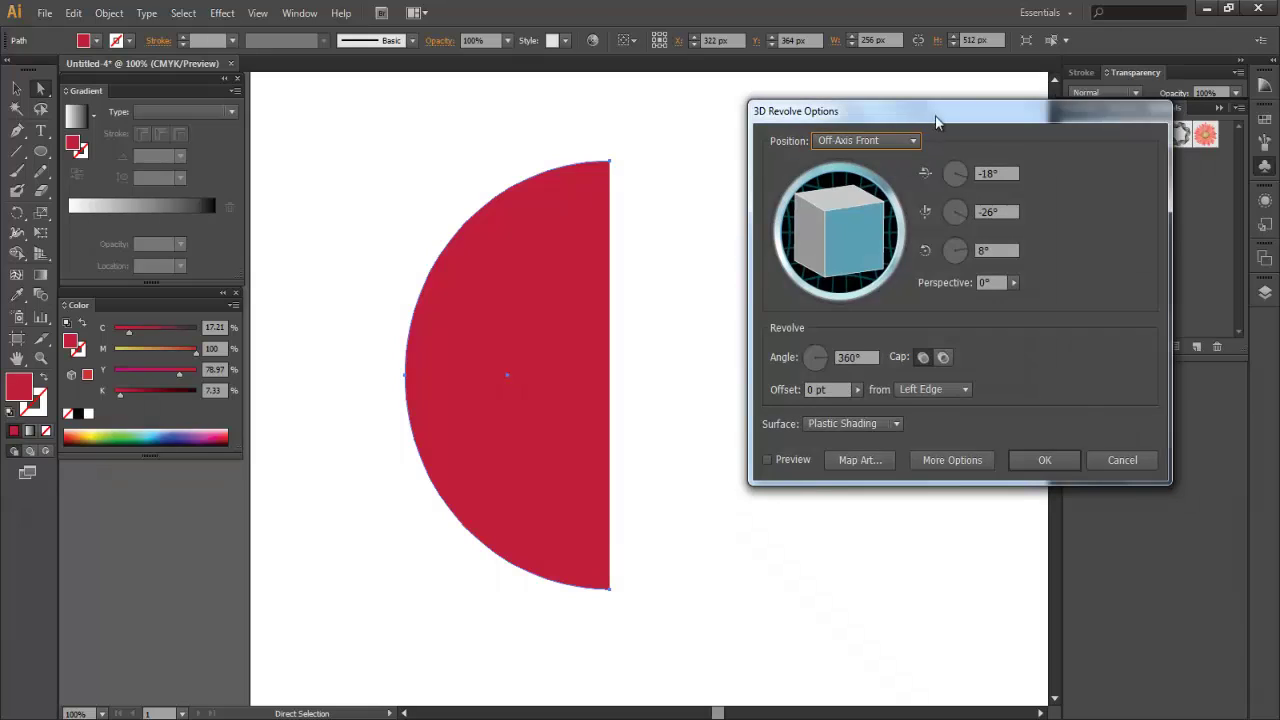
left_click(764, 472)
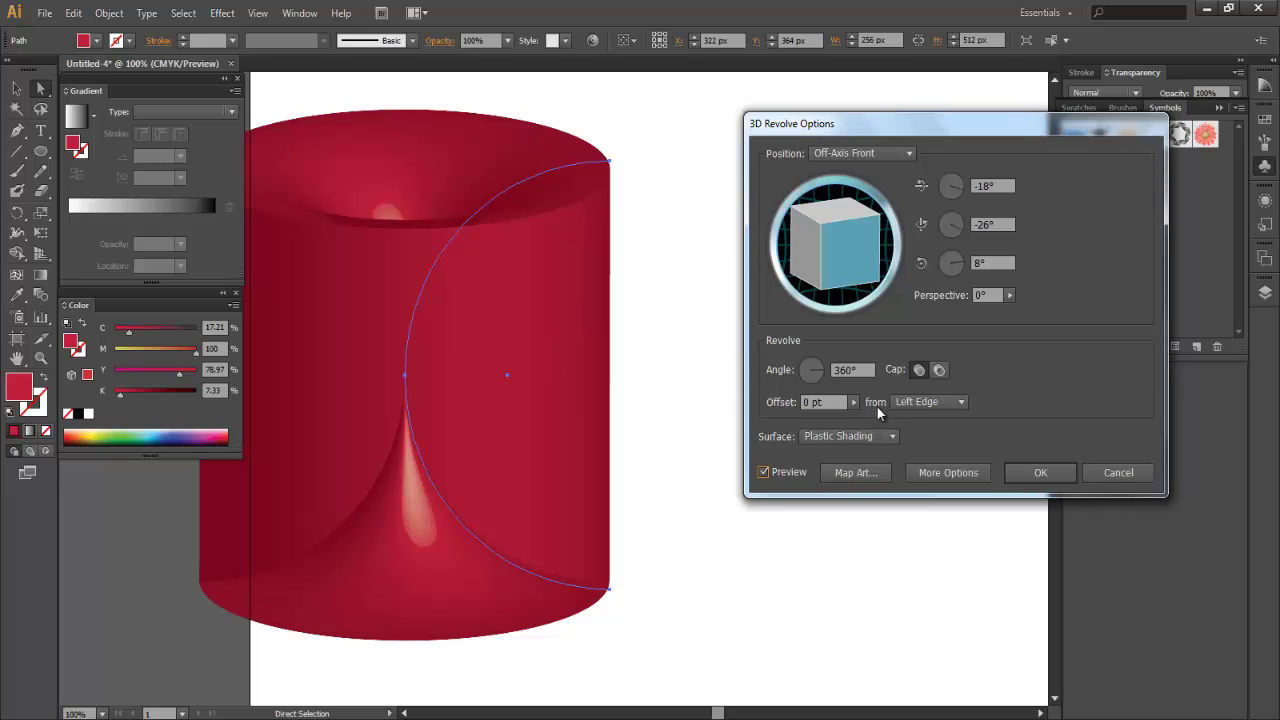
left_click(938, 402)
left_click(942, 436)
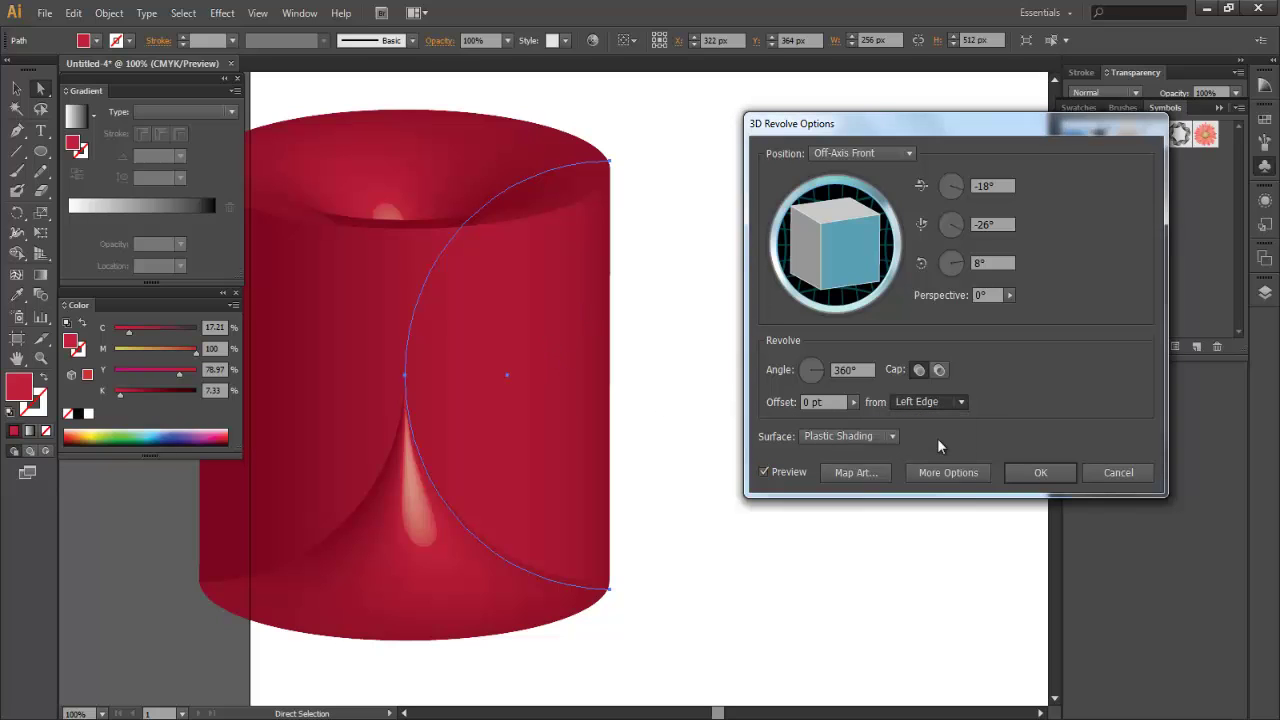
left_click_drag(832, 125, 934, 127)
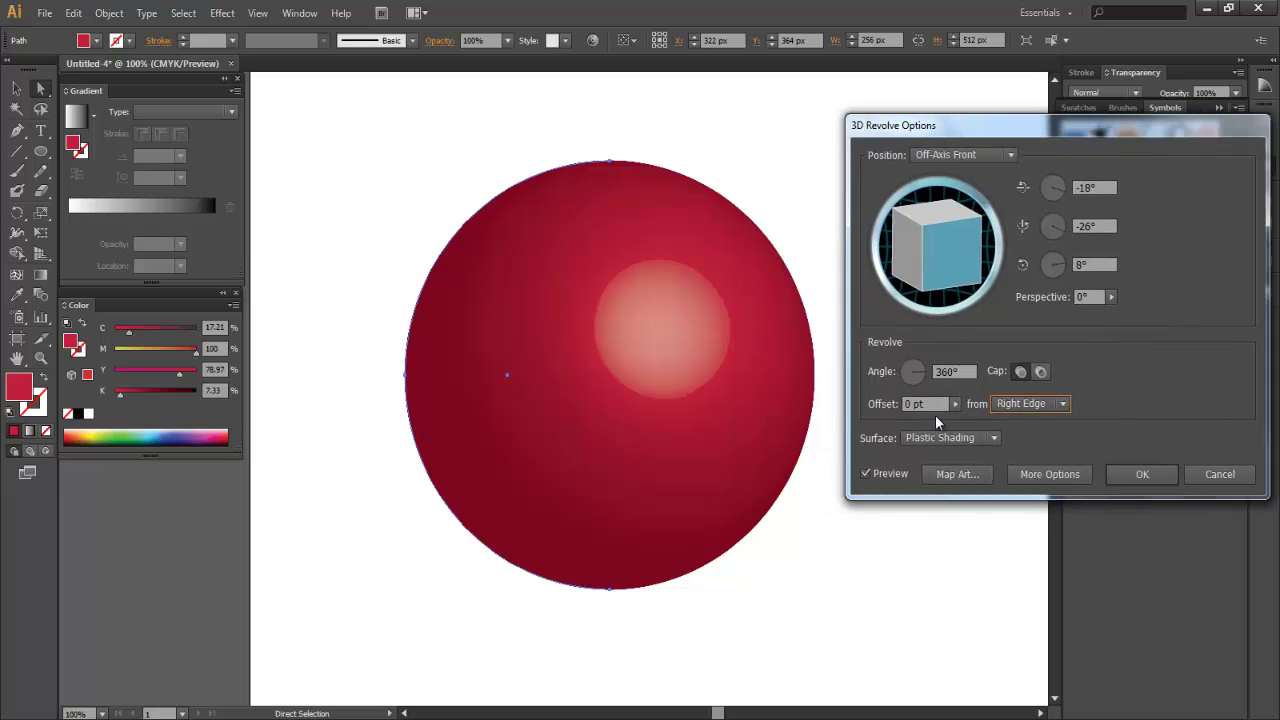
Step: Set the sphere's surface to Diffuse Shading in the revolve options
left_click(942, 440)
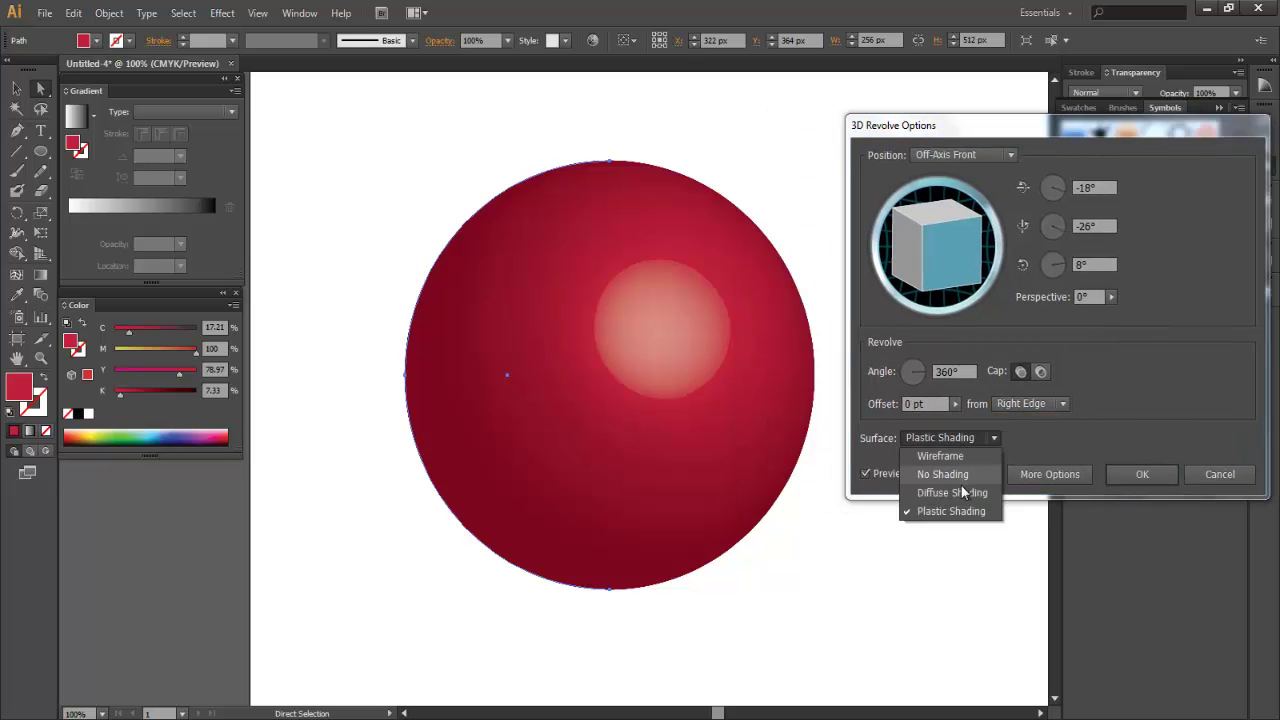
left_click(960, 493)
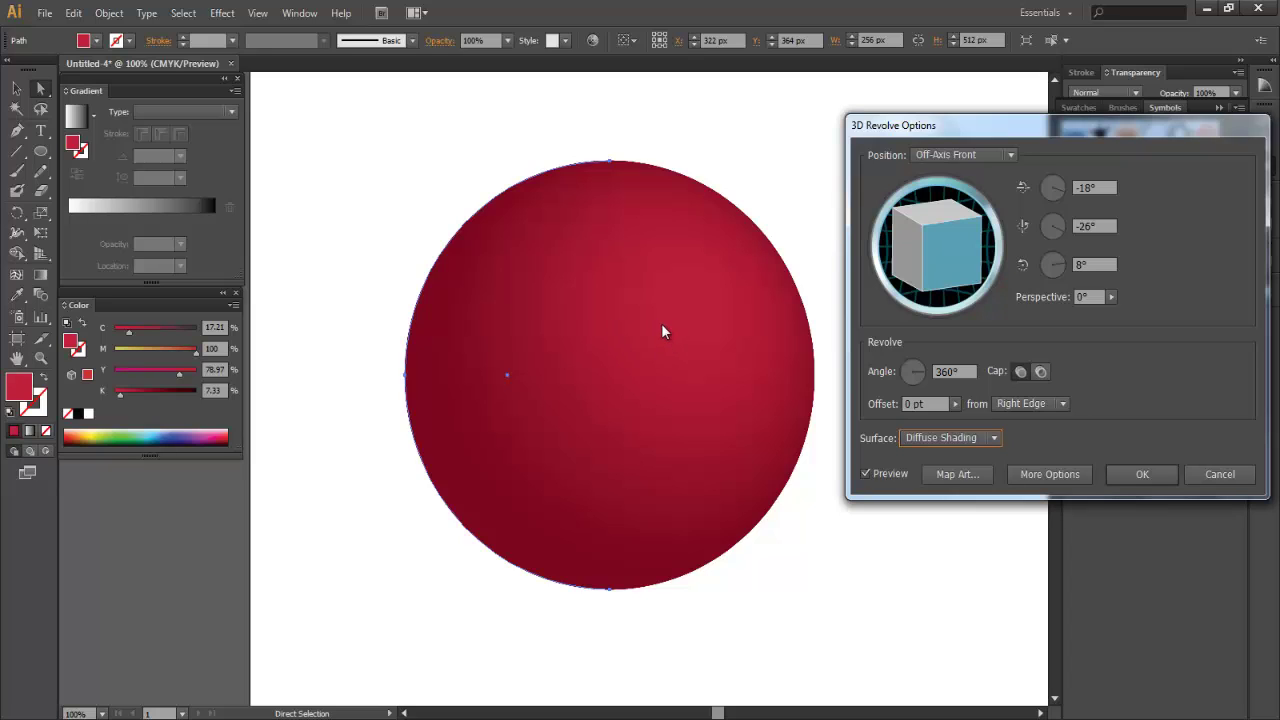
left_click_drag(951, 130, 949, 137)
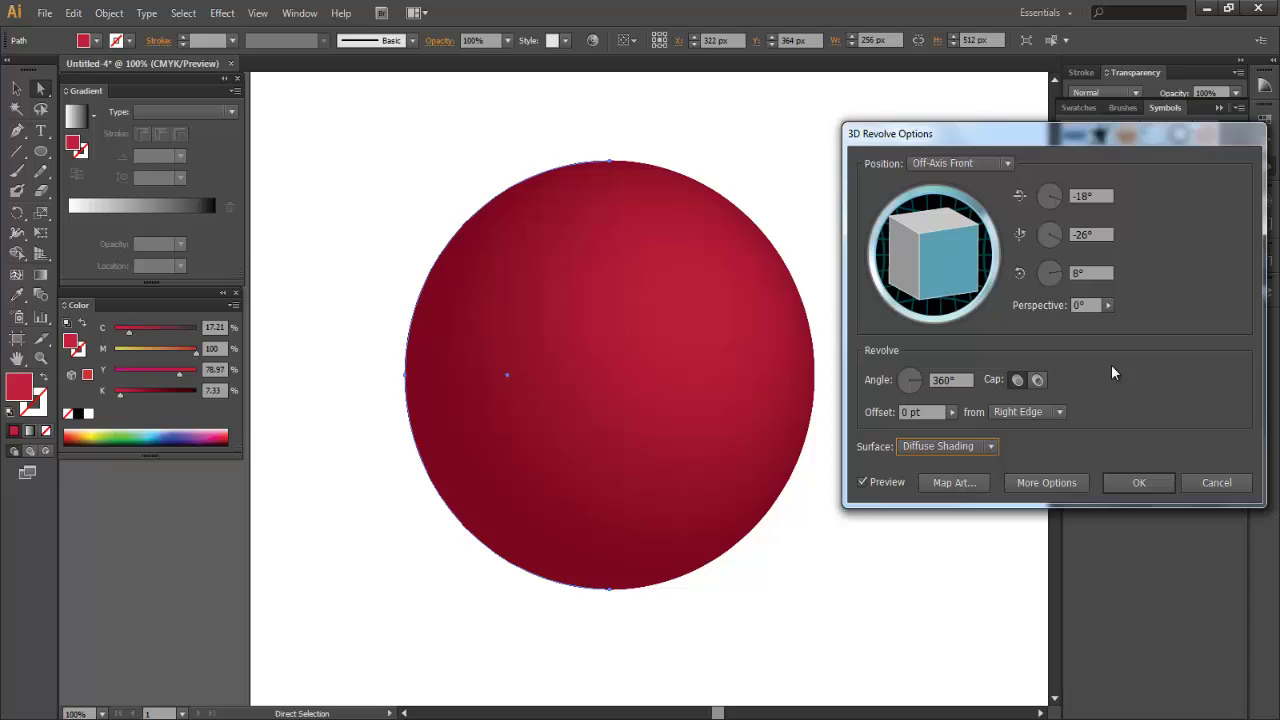
Step: Map the Red Rect symbol onto the sphere's surface and scale it to fit the whole surface
left_click(955, 483)
left_click_drag(904, 130, 961, 157)
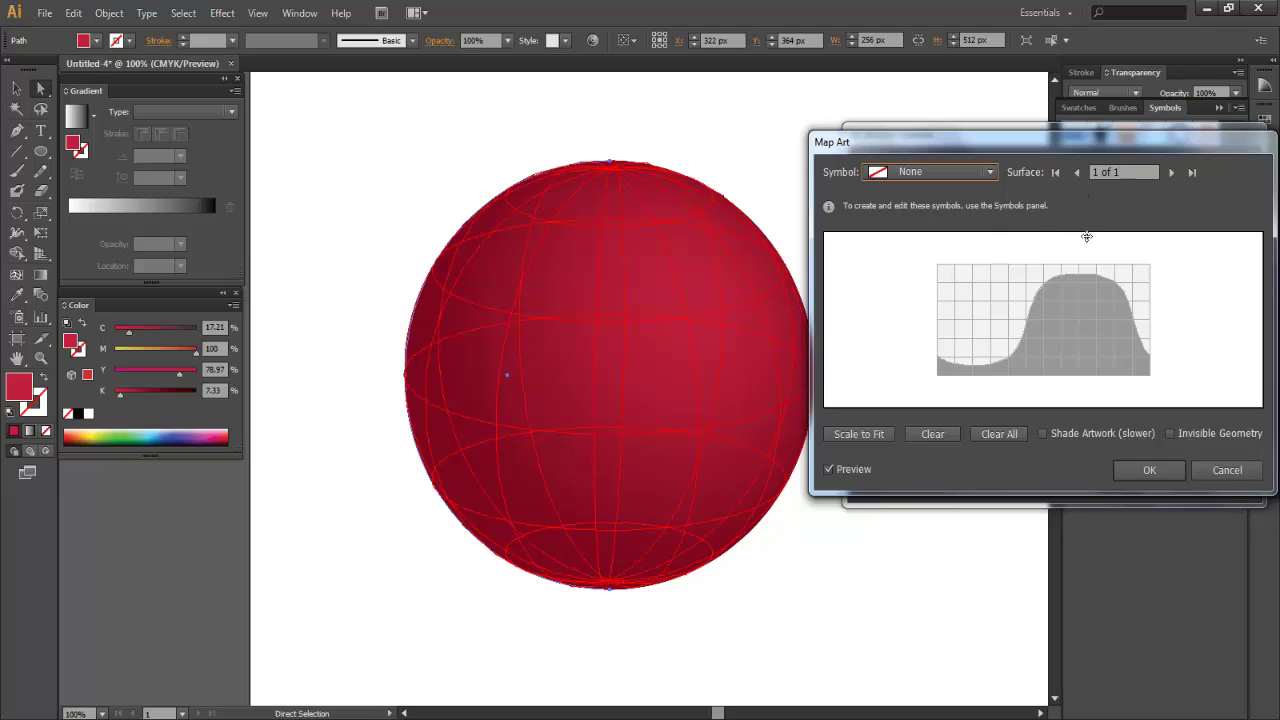
left_click(991, 172)
left_click(927, 318)
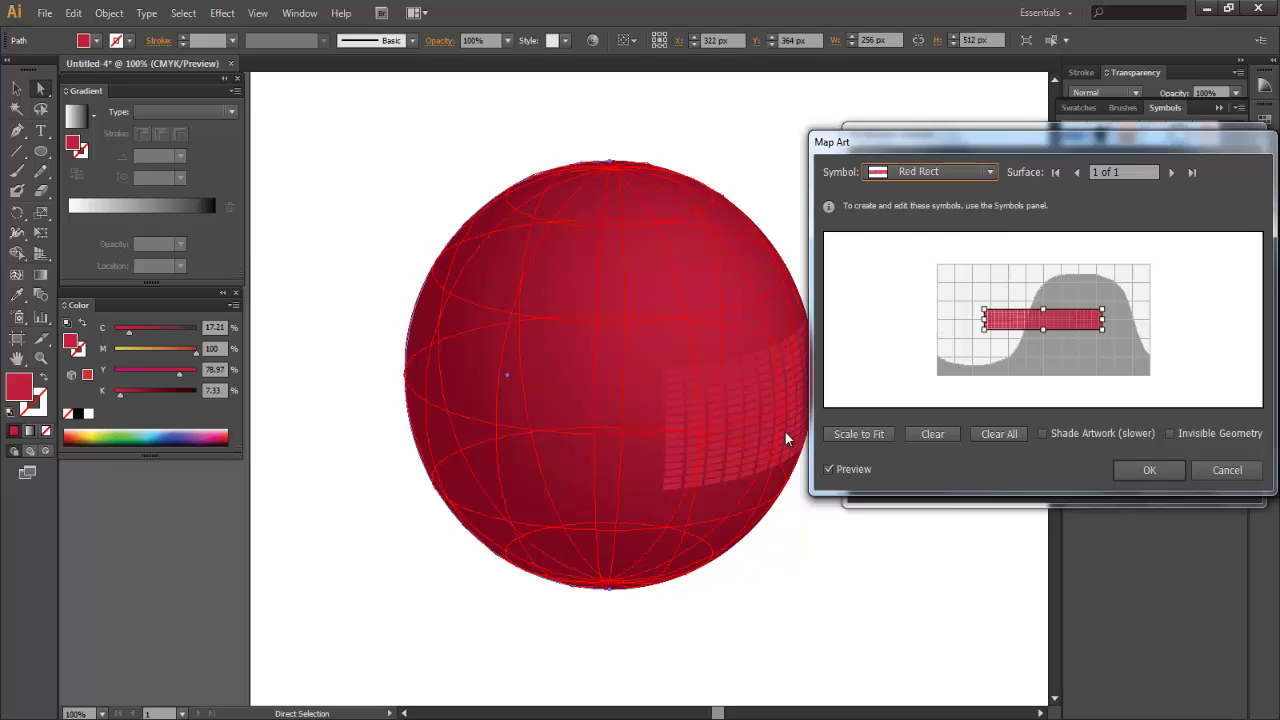
left_click(868, 435)
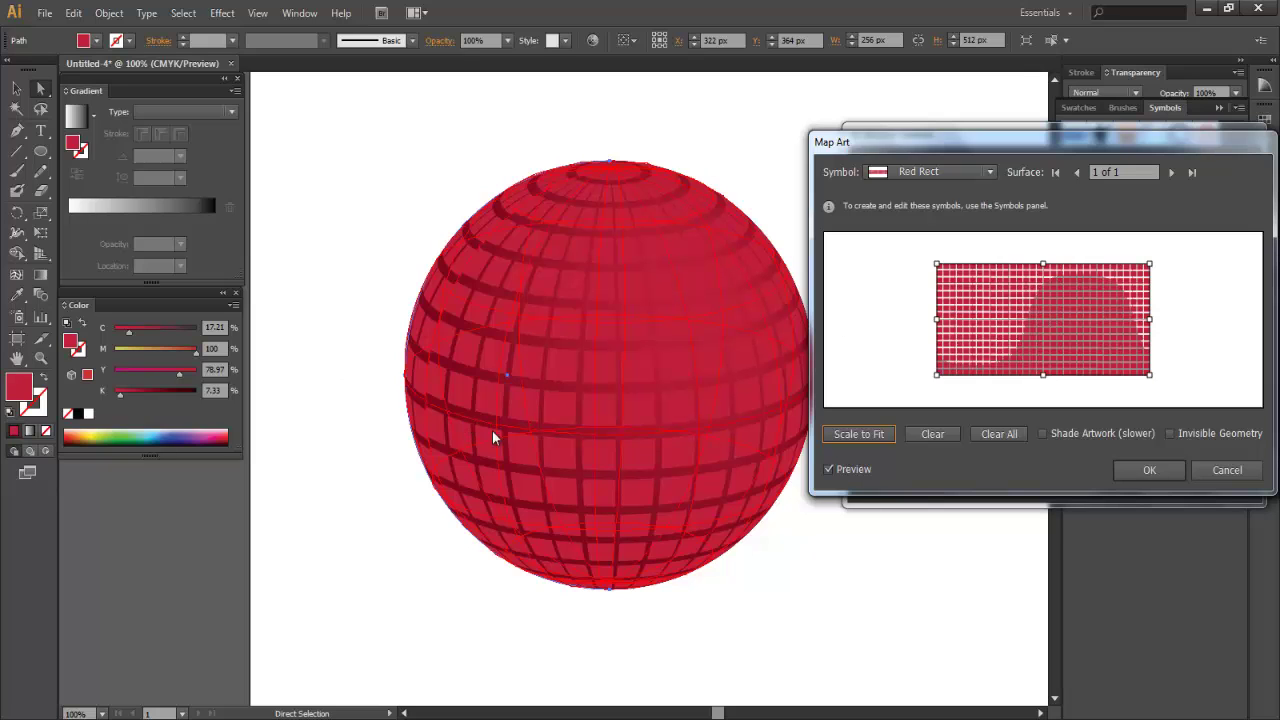
Step: Turn on Invisible Geometry and Shade Artwork for the mapped symbol
left_click_drag(1041, 146, 1039, 150)
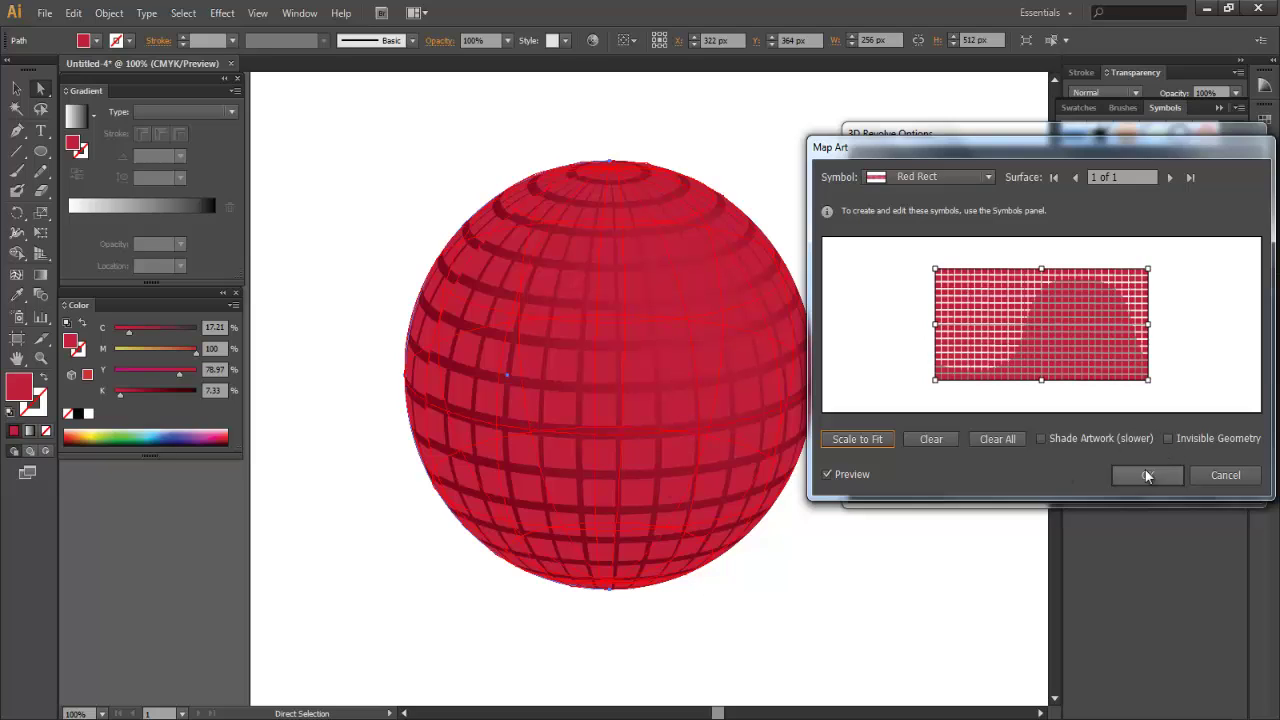
left_click(1168, 438)
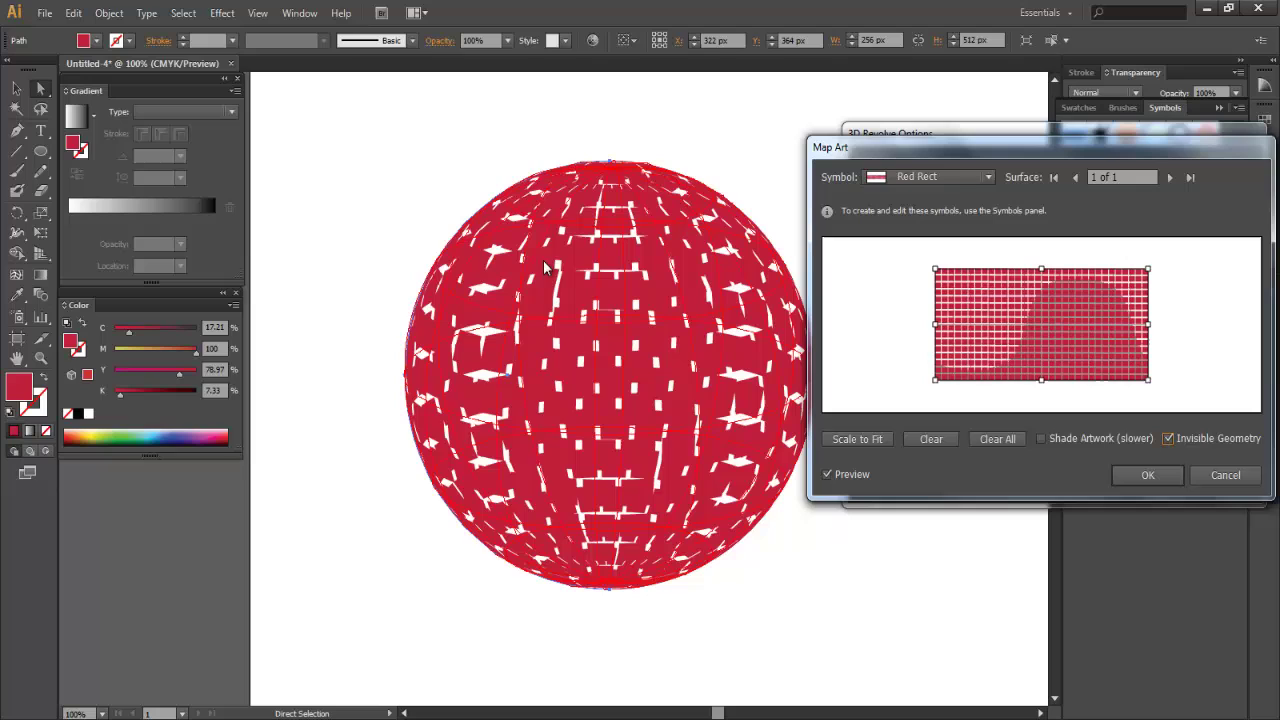
left_click(1041, 438)
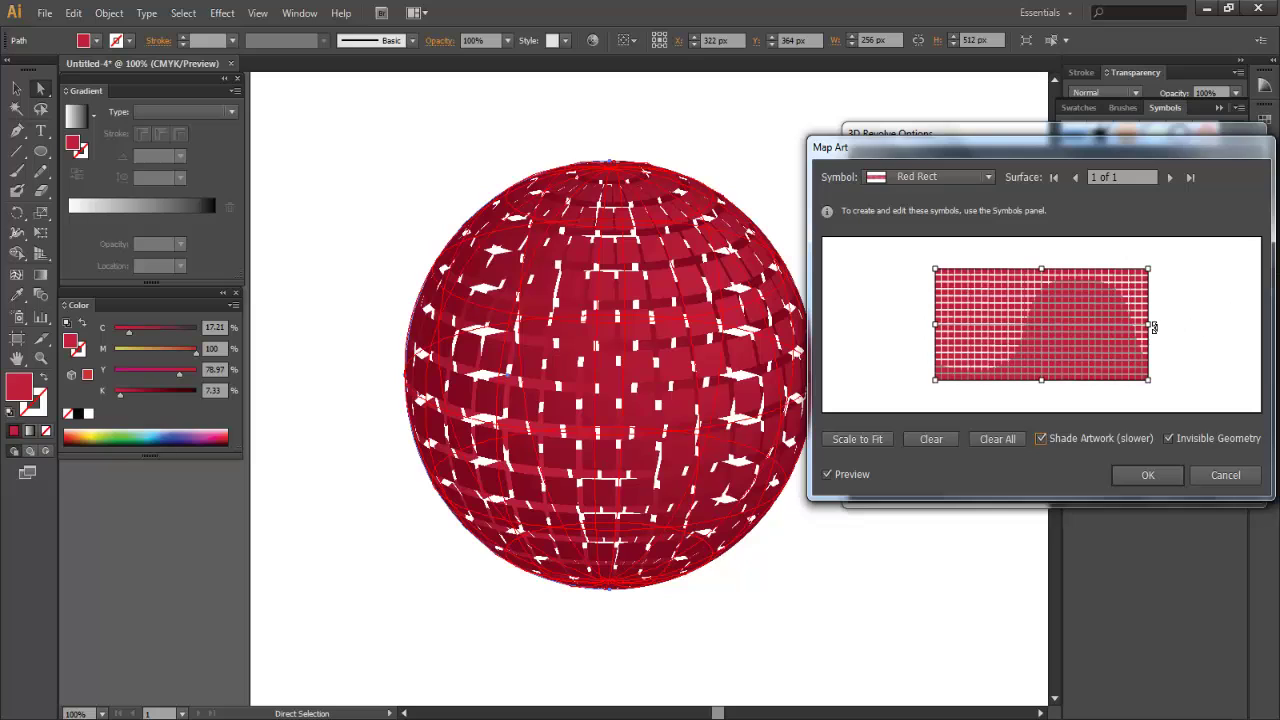
Step: Resize, shift and slightly tilt the mapped symbol so the upper strip of the surface stays uncovered, and accept the mapping
left_click_drag(1042, 269, 1042, 286)
mouse_move(1044, 334)
left_mouse_down()
mouse_move(1042, 283)
mouse_move(1037, 338)
left_mouse_up()
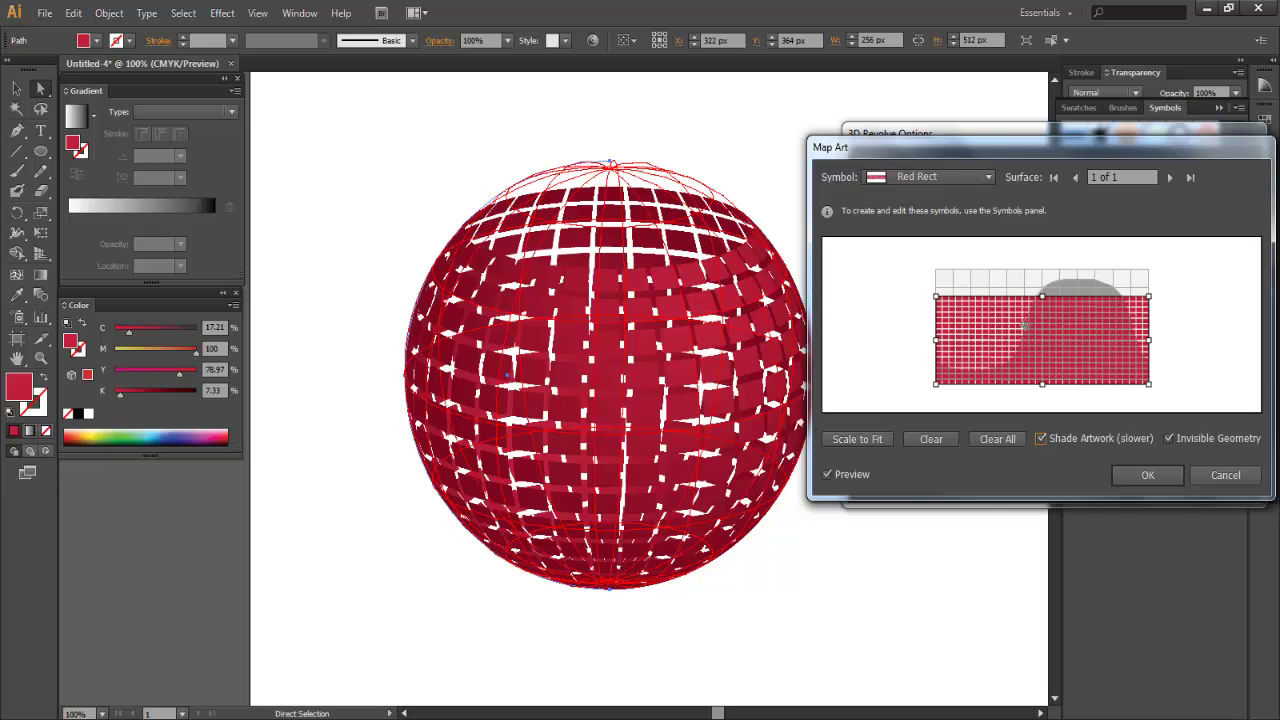
left_click_drag(1159, 340, 1154, 277)
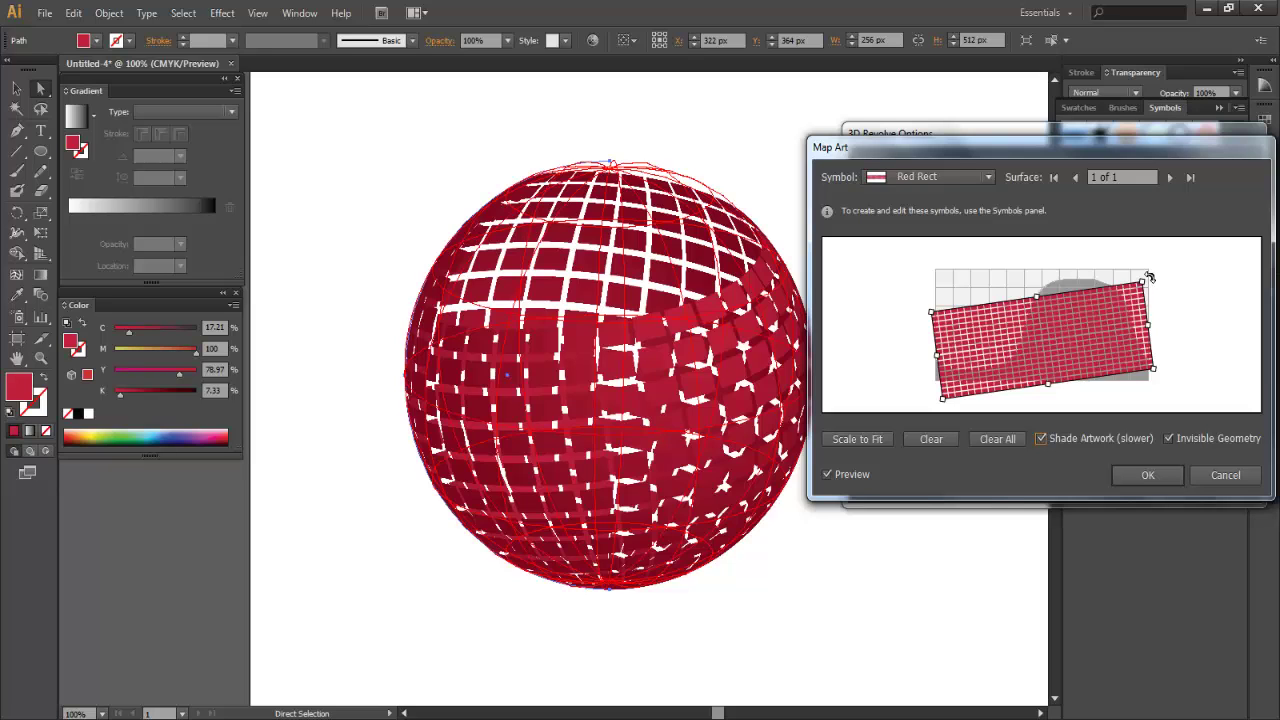
left_click_drag(1149, 276, 1127, 344)
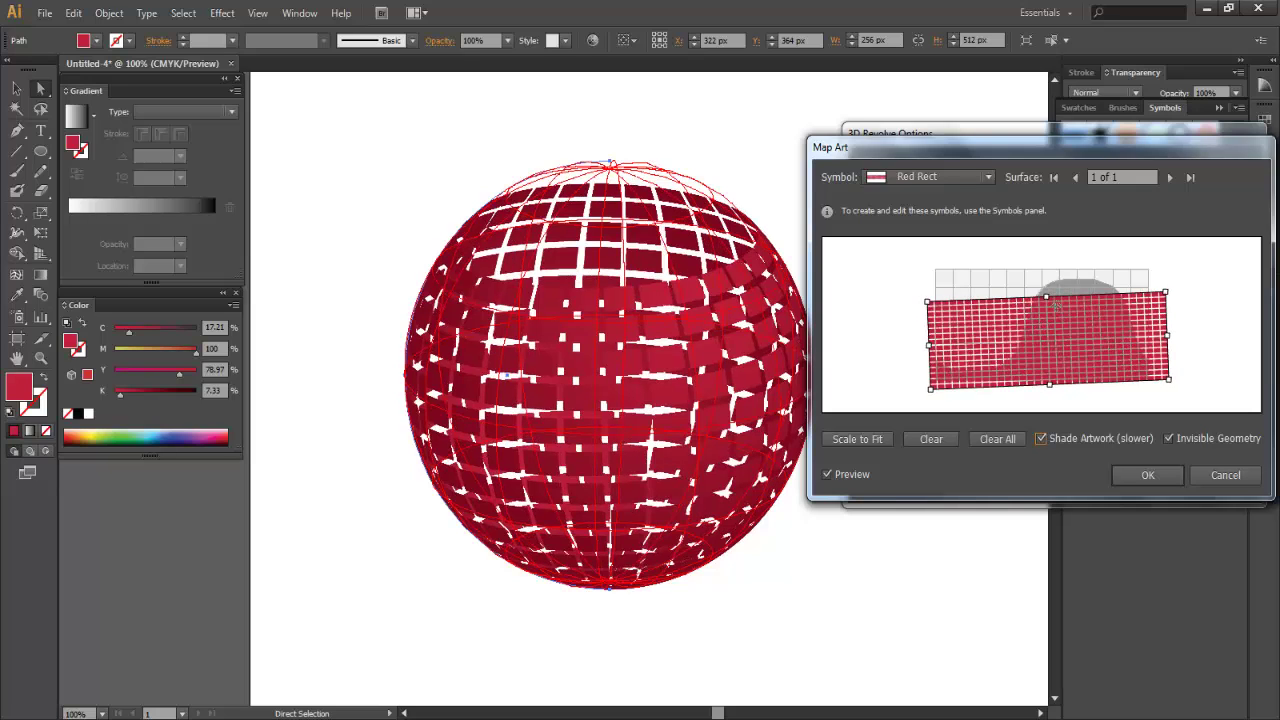
left_click_drag(1046, 296, 1046, 289)
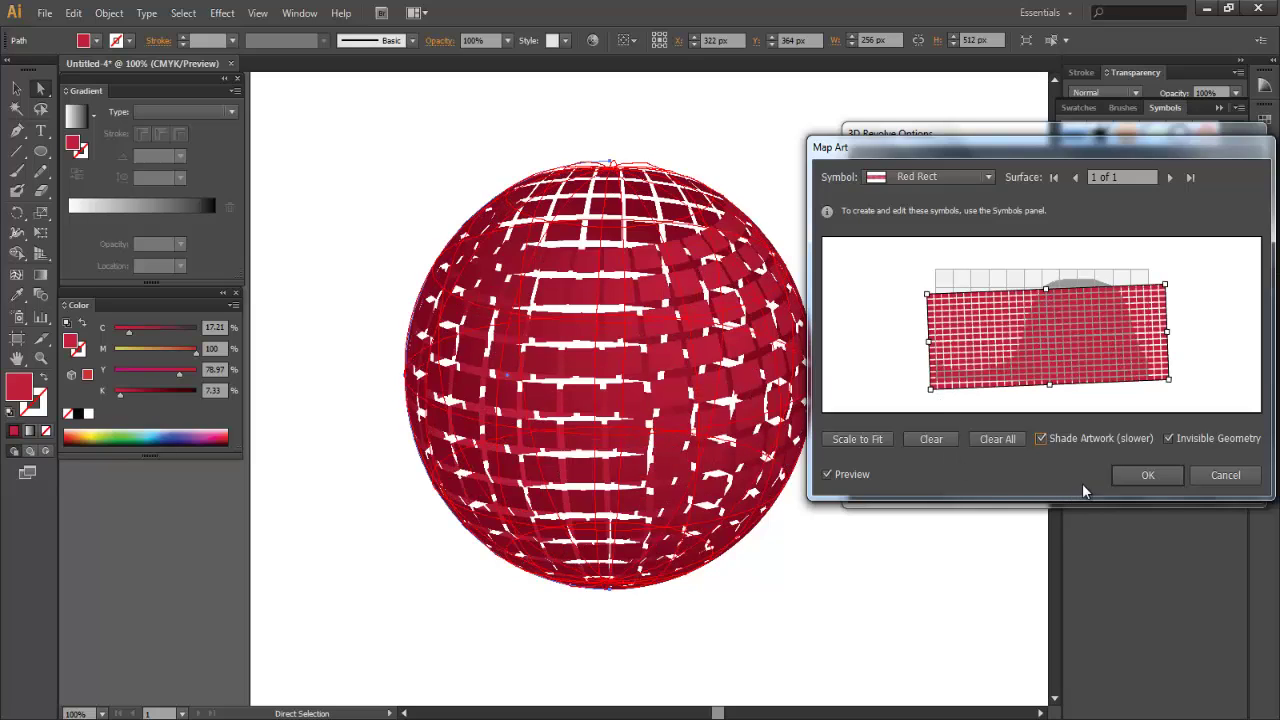
left_click(1140, 475)
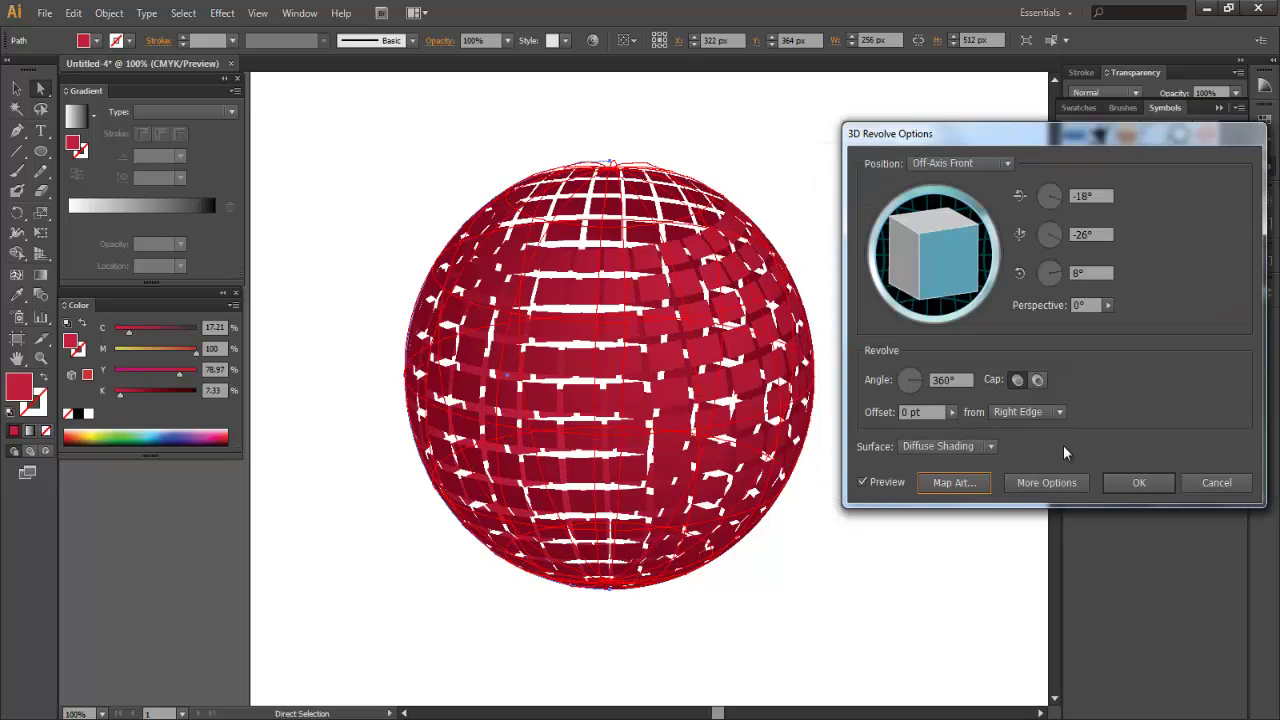
Step: Rotate the sphere freely in 3D to about -21°, -23° and -4° on its three axes
left_click_drag(940, 279, 979, 291)
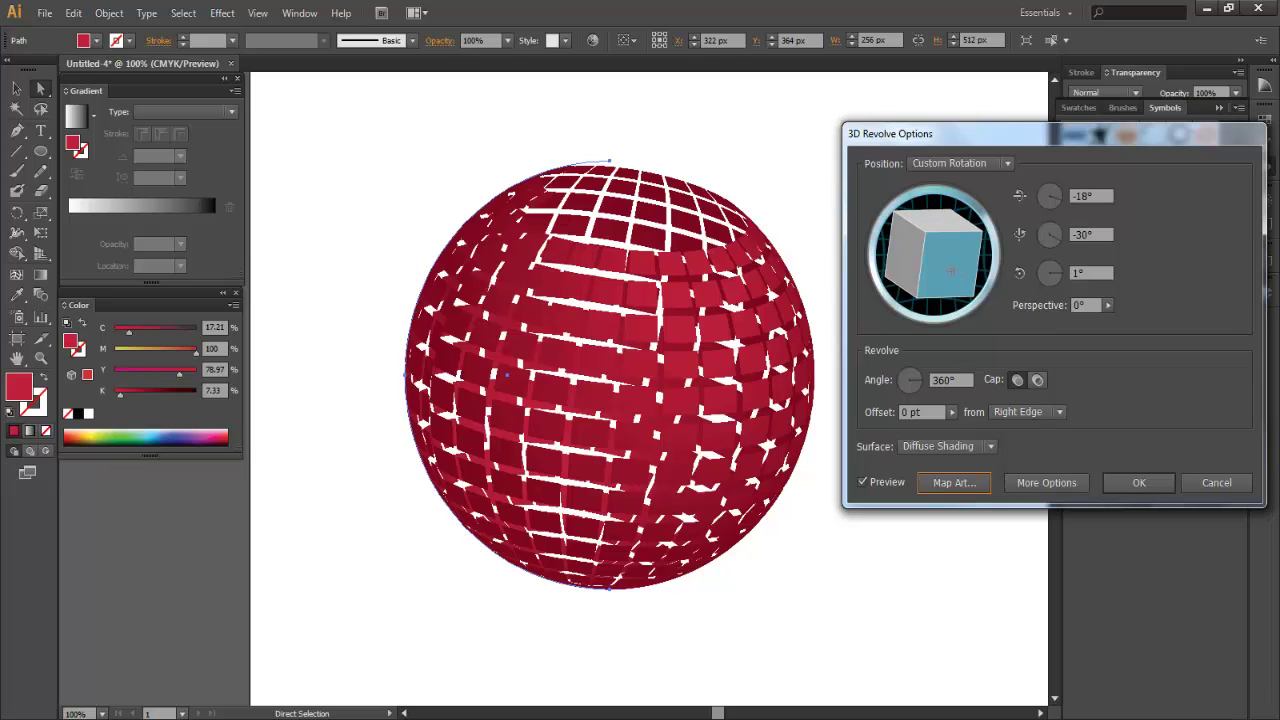
left_click_drag(950, 270, 945, 305)
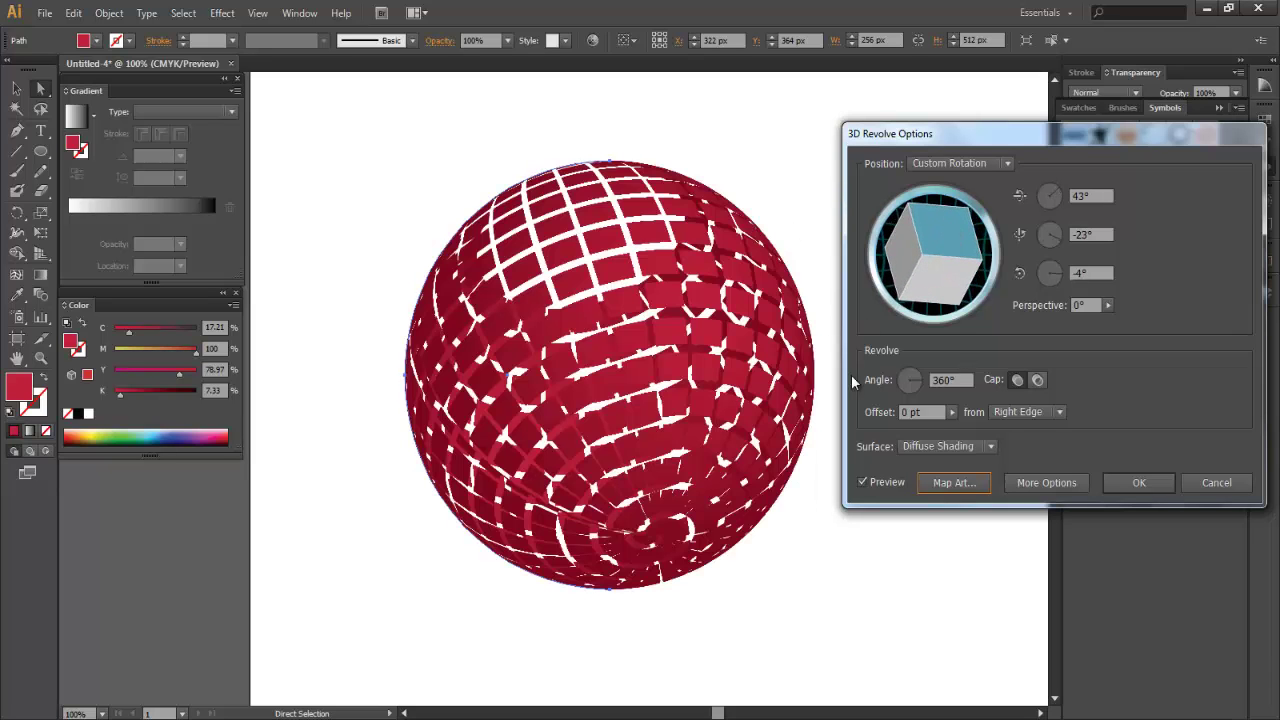
left_click_drag(964, 268, 944, 300)
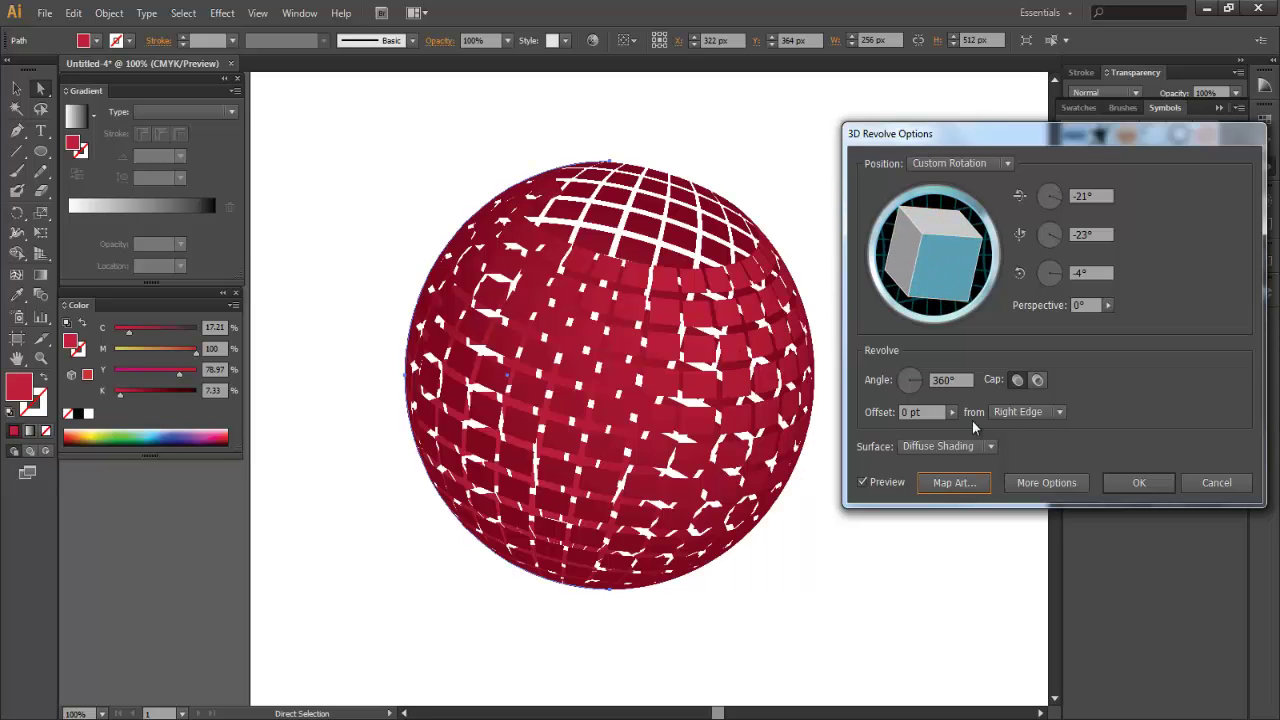
Step: Lower the revolve's ambient light to 37% and move the light source to the sphere's upper left
left_click(1035, 483)
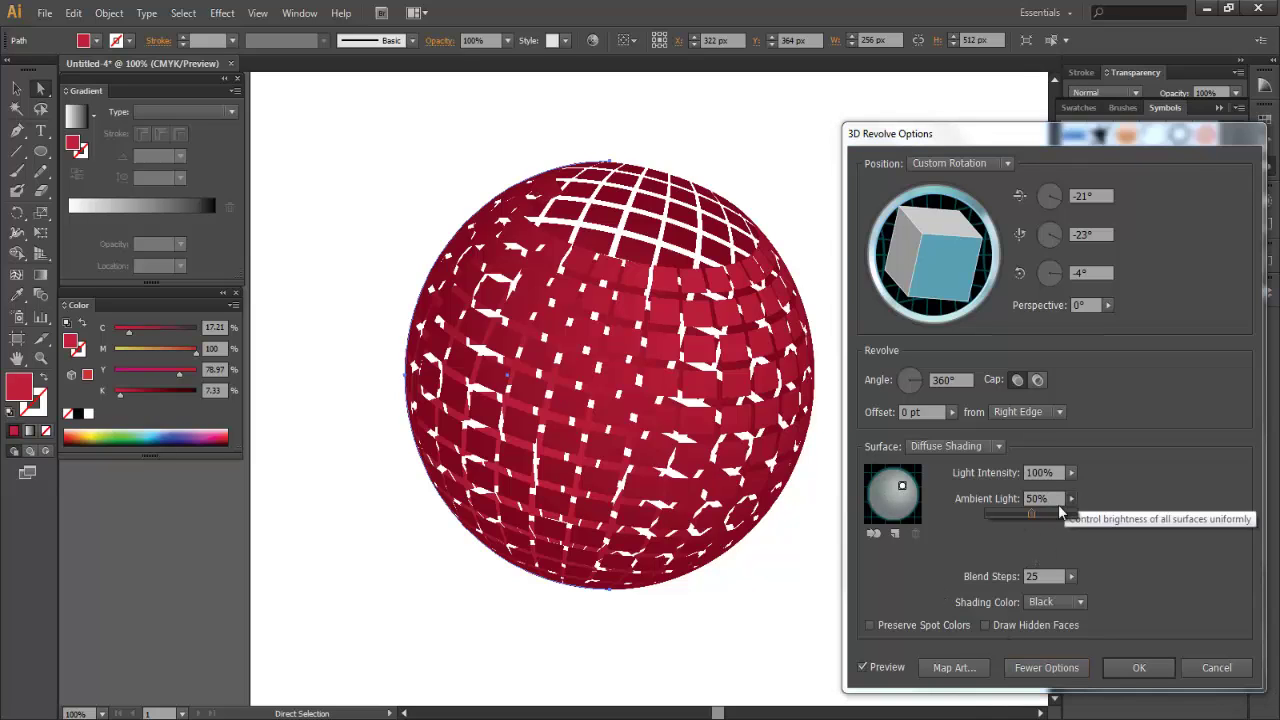
left_click(1071, 498)
left_click_drag(1031, 515, 976, 514)
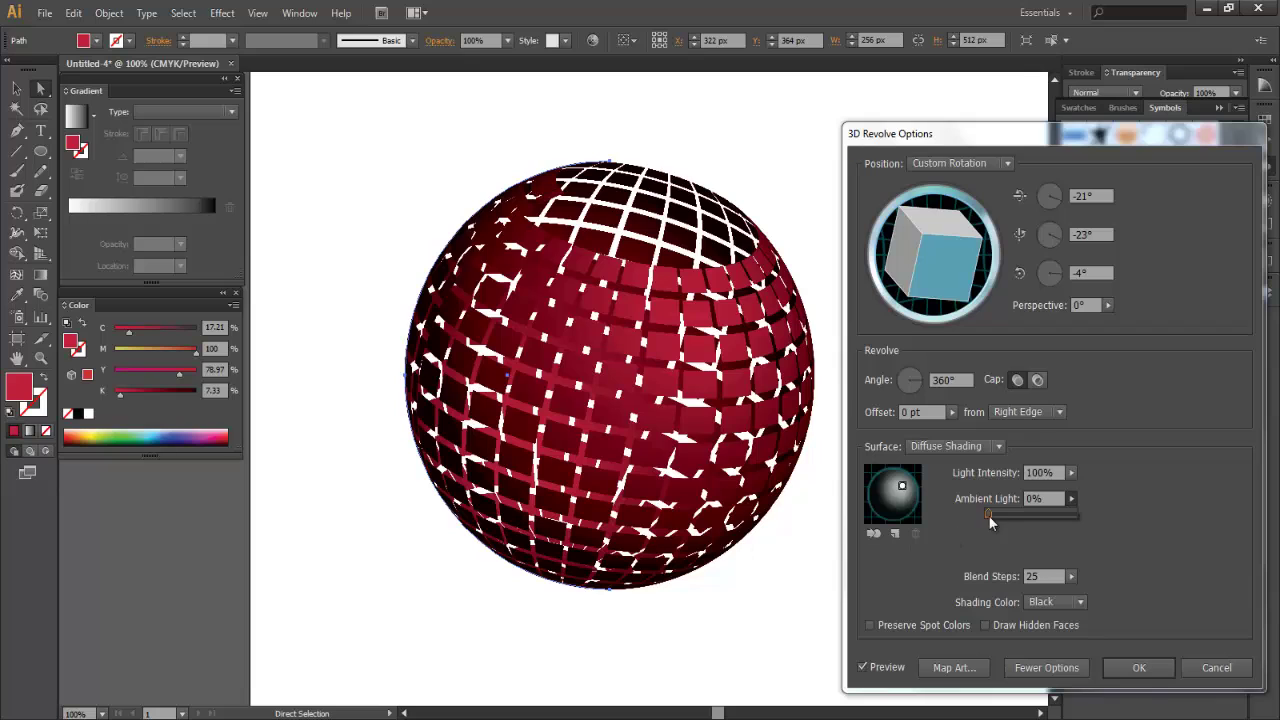
left_click_drag(1003, 515, 1016, 514)
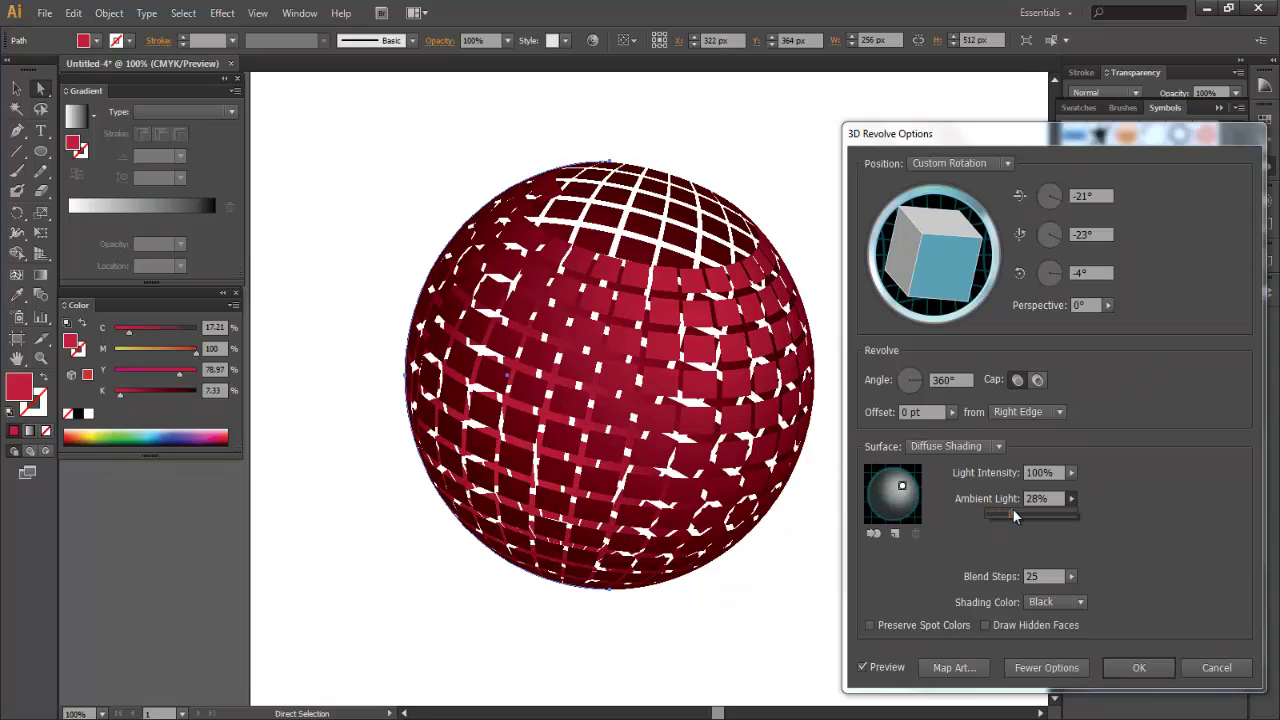
left_click_drag(903, 489, 888, 487)
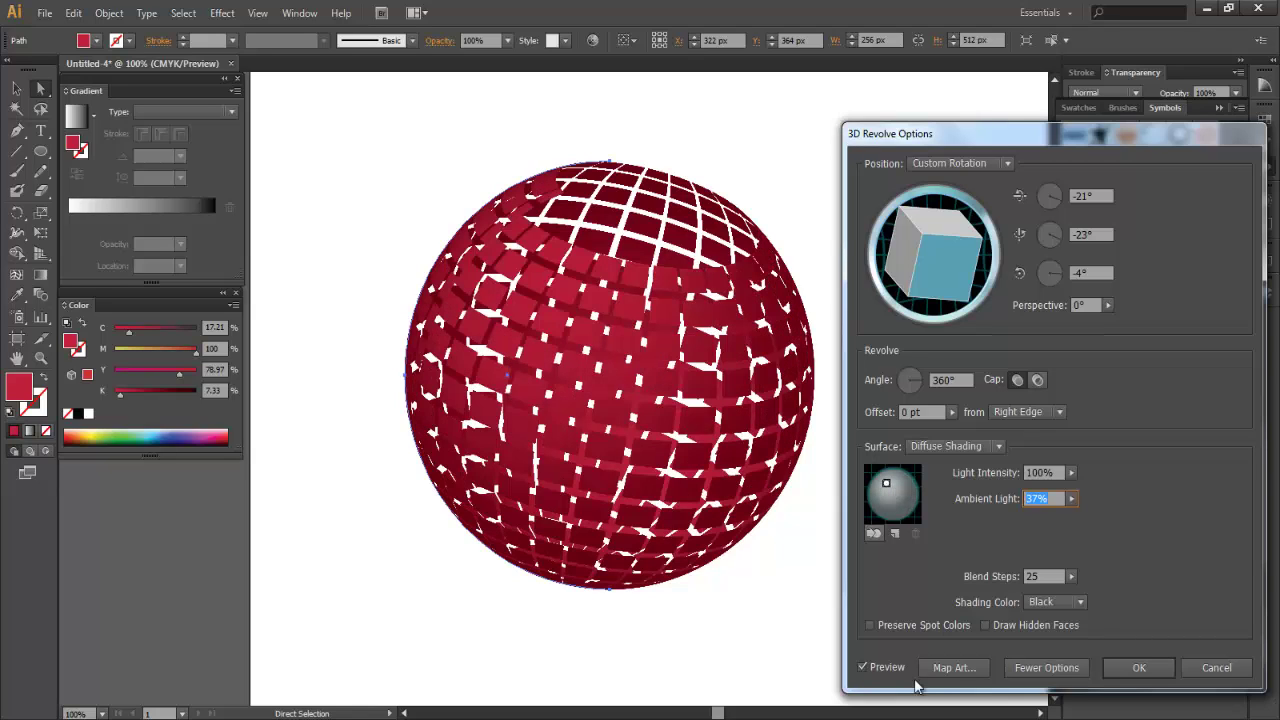
Step: Raise the shading's blend steps to 82 and apply the revolve effect
left_click(1071, 577)
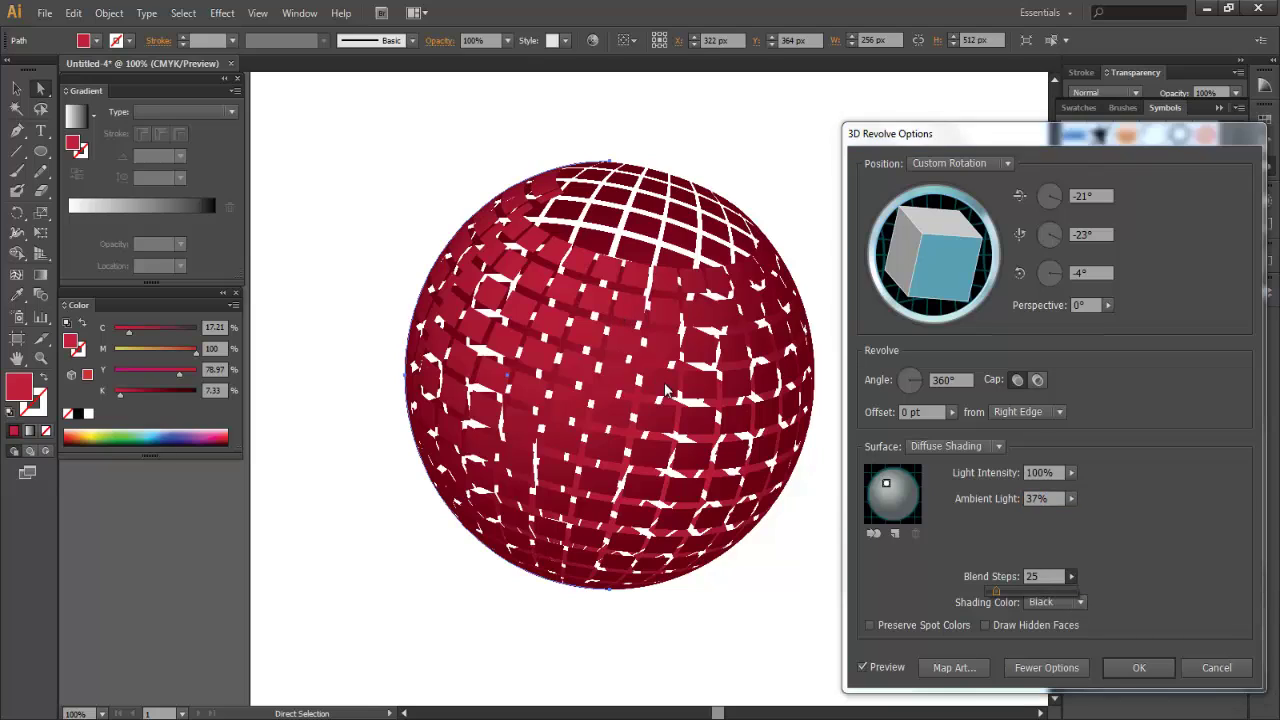
left_click_drag(1000, 595, 1015, 592)
left_click(1055, 680)
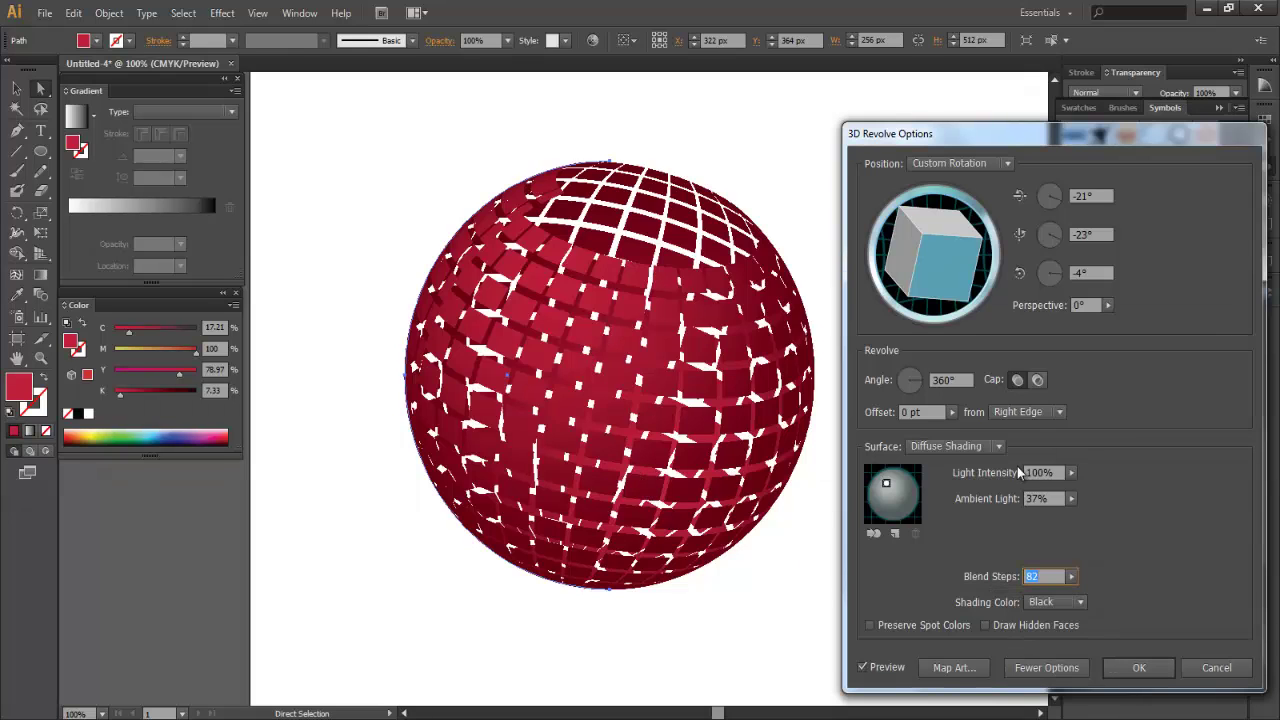
left_click(1125, 665)
Step: Move the sphere to about X 413 px and Y 351 px, and expand its appearance into editable paths
key("v")
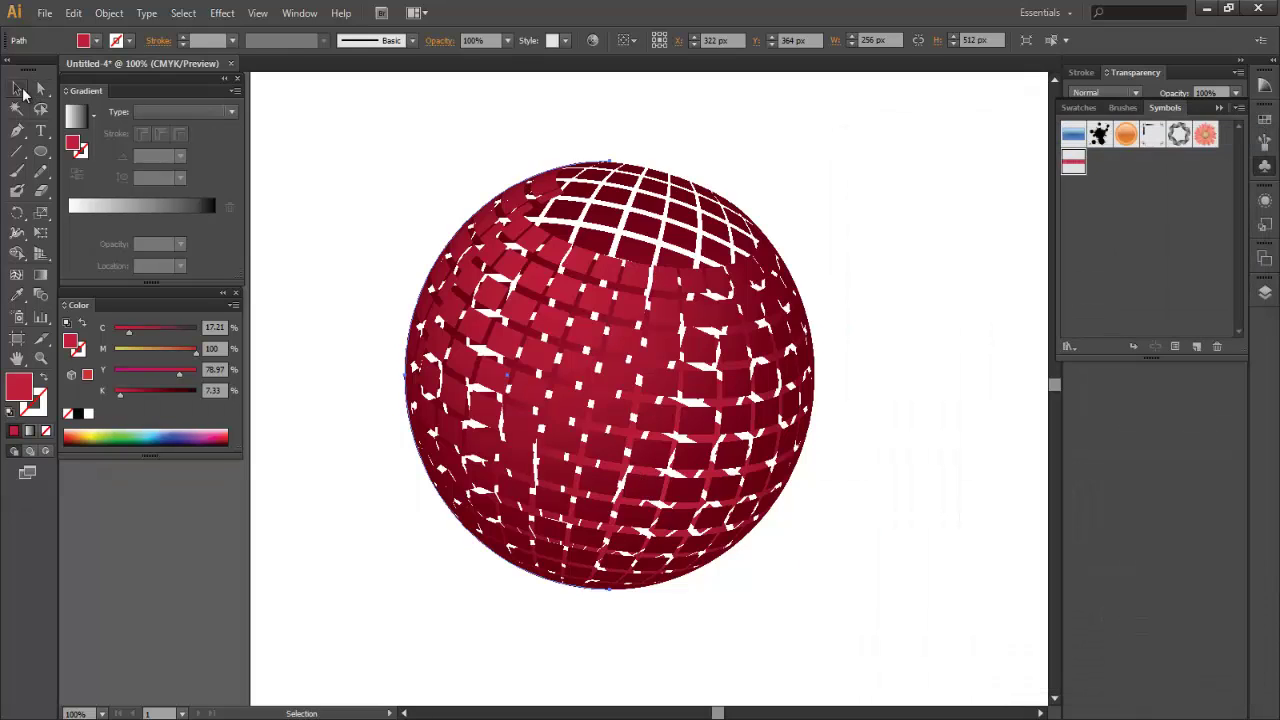
left_click_drag(656, 437, 717, 456)
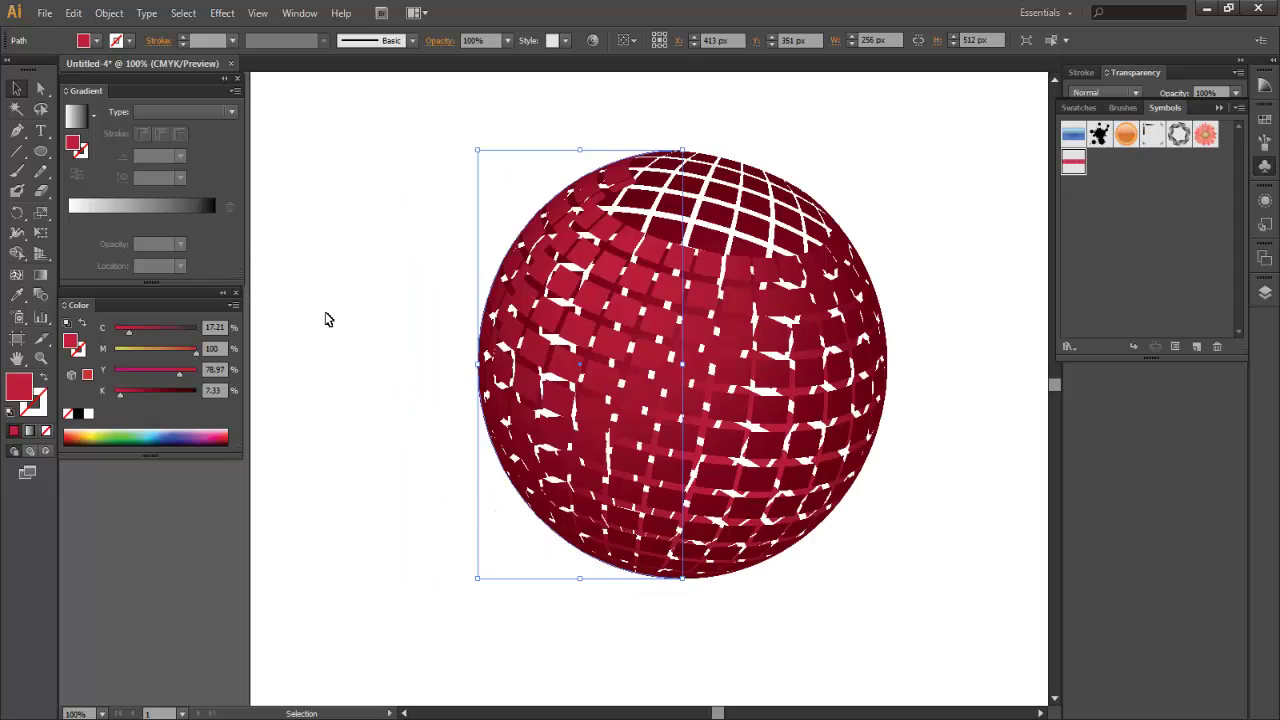
left_click(110, 13)
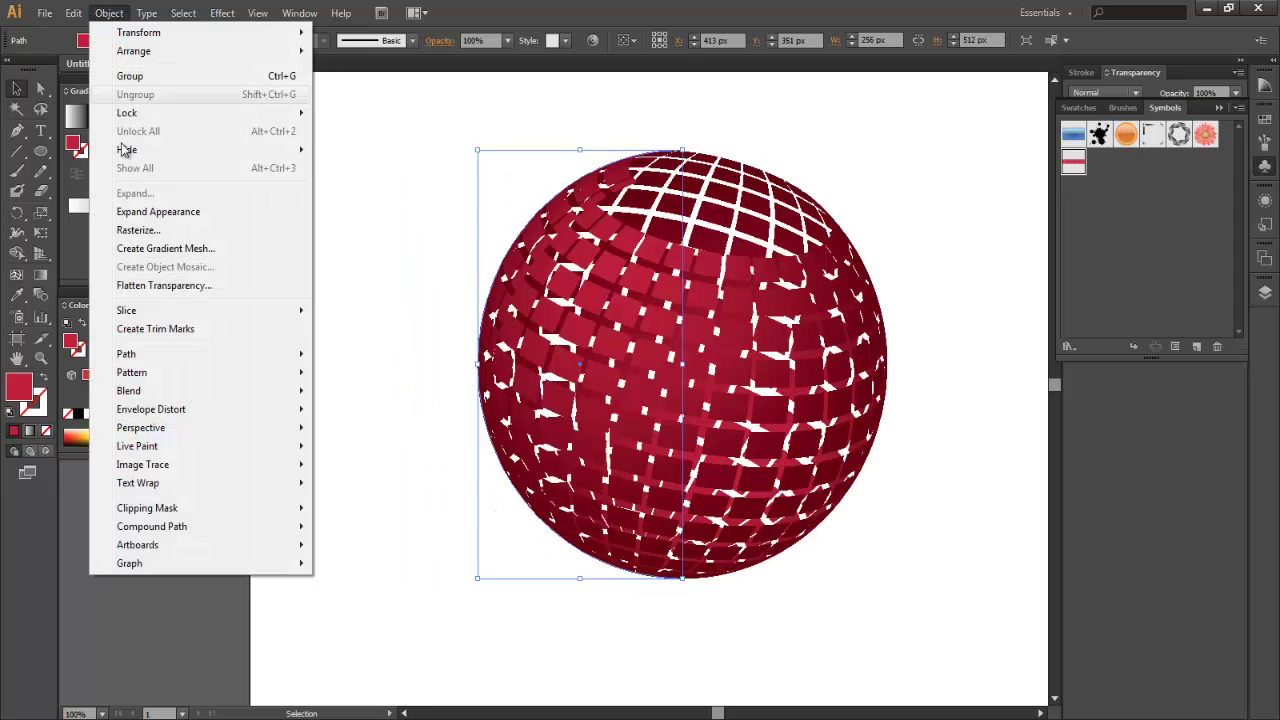
left_click(158, 211)
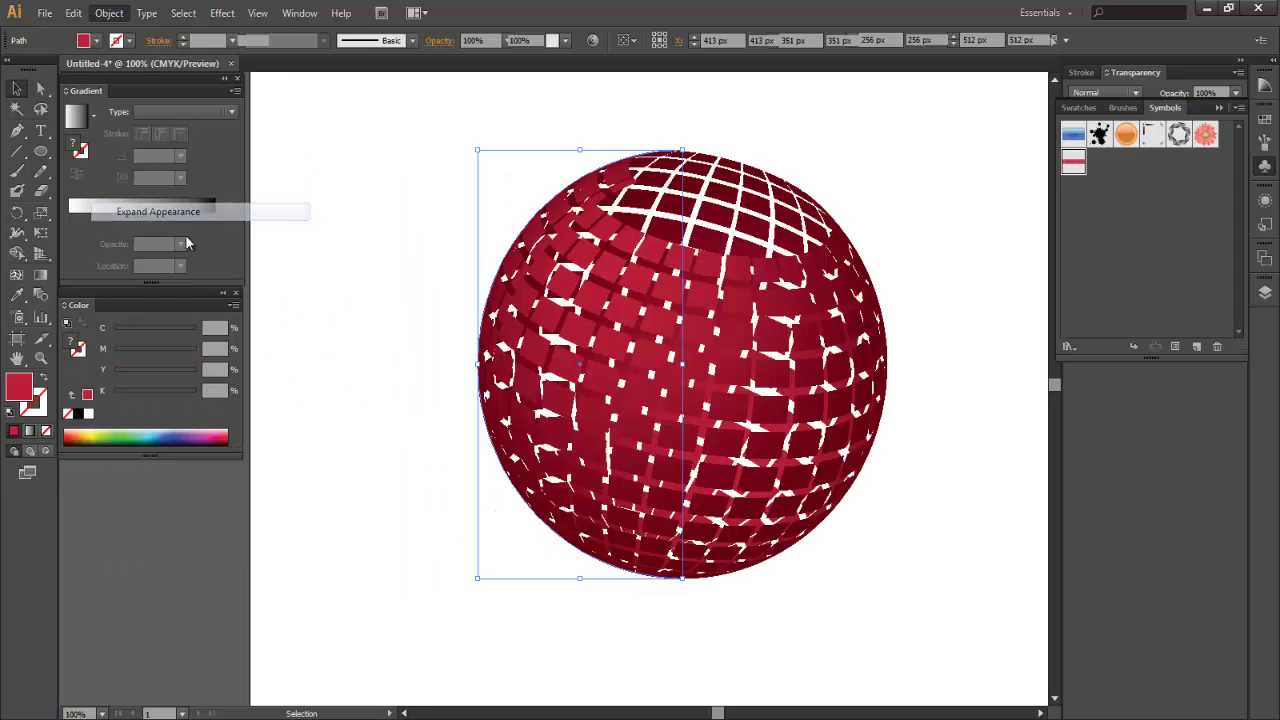
Step: Inspect the individual shading paths in the middle of the expanded sphere
left_click(41, 88)
left_click(686, 337)
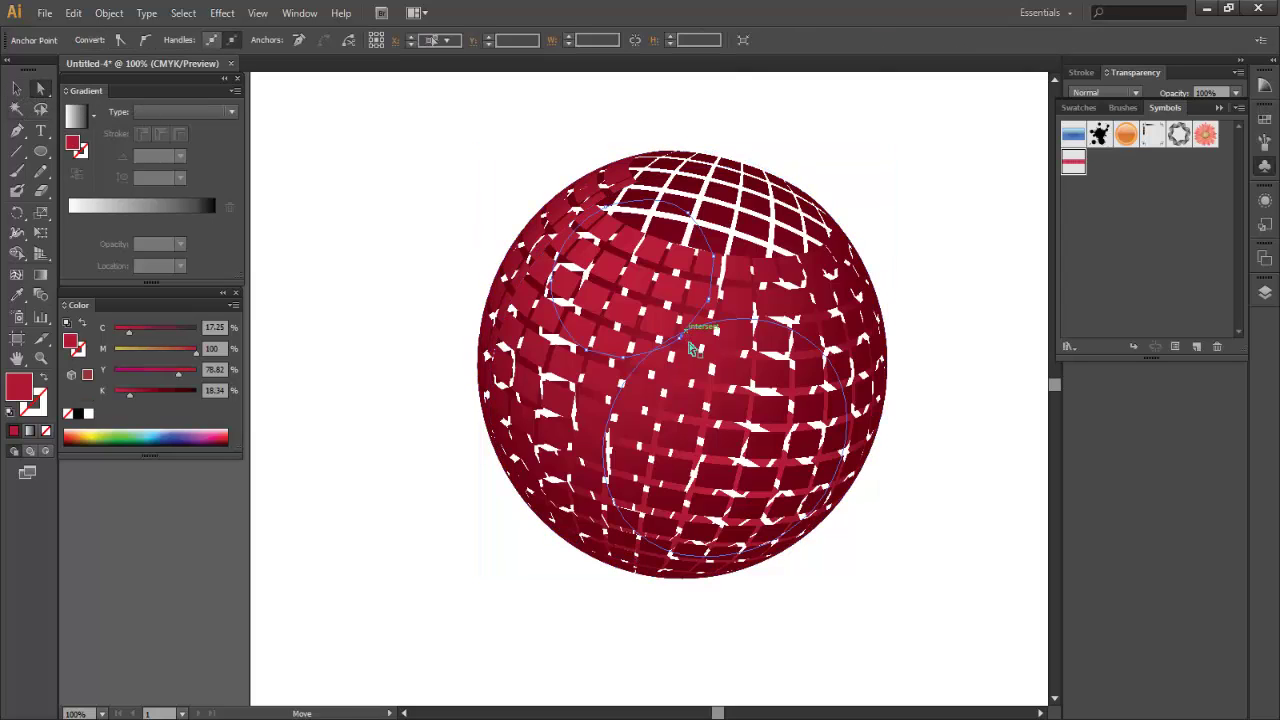
left_click(905, 285)
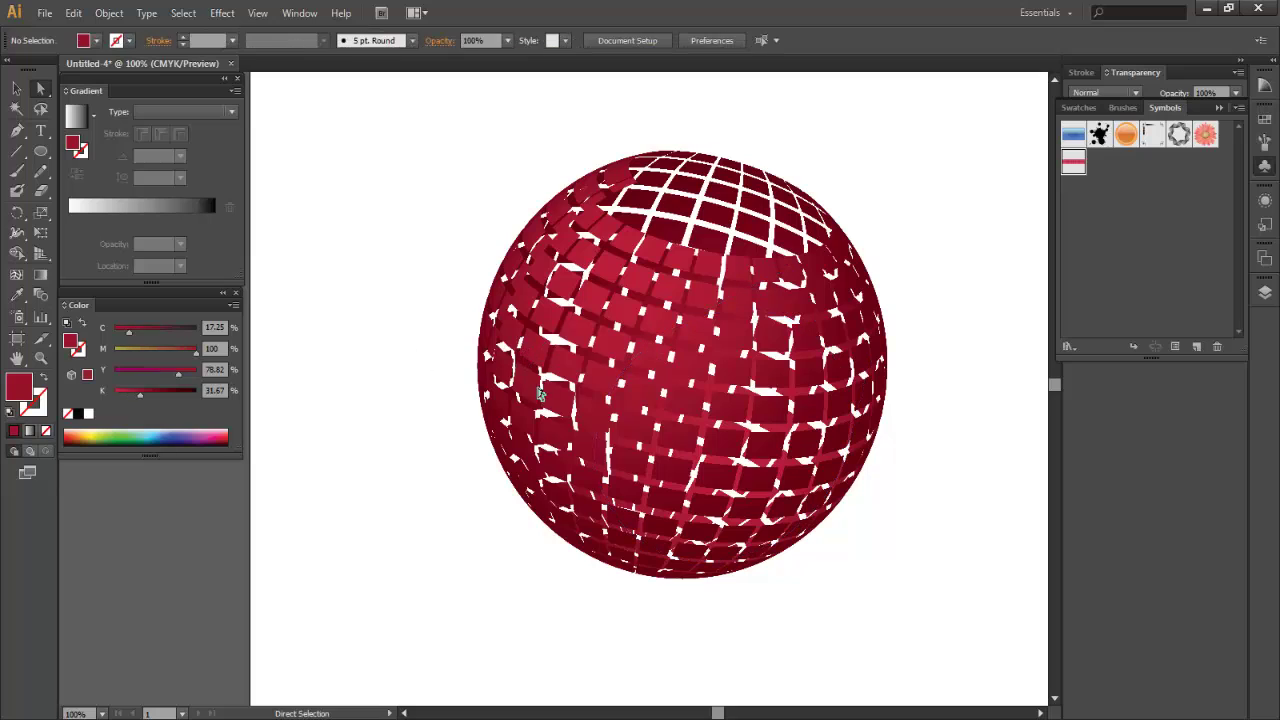
Step: Delete the whole expanded sphere from the artboard
key("z")
left_click(665, 382, "alt")
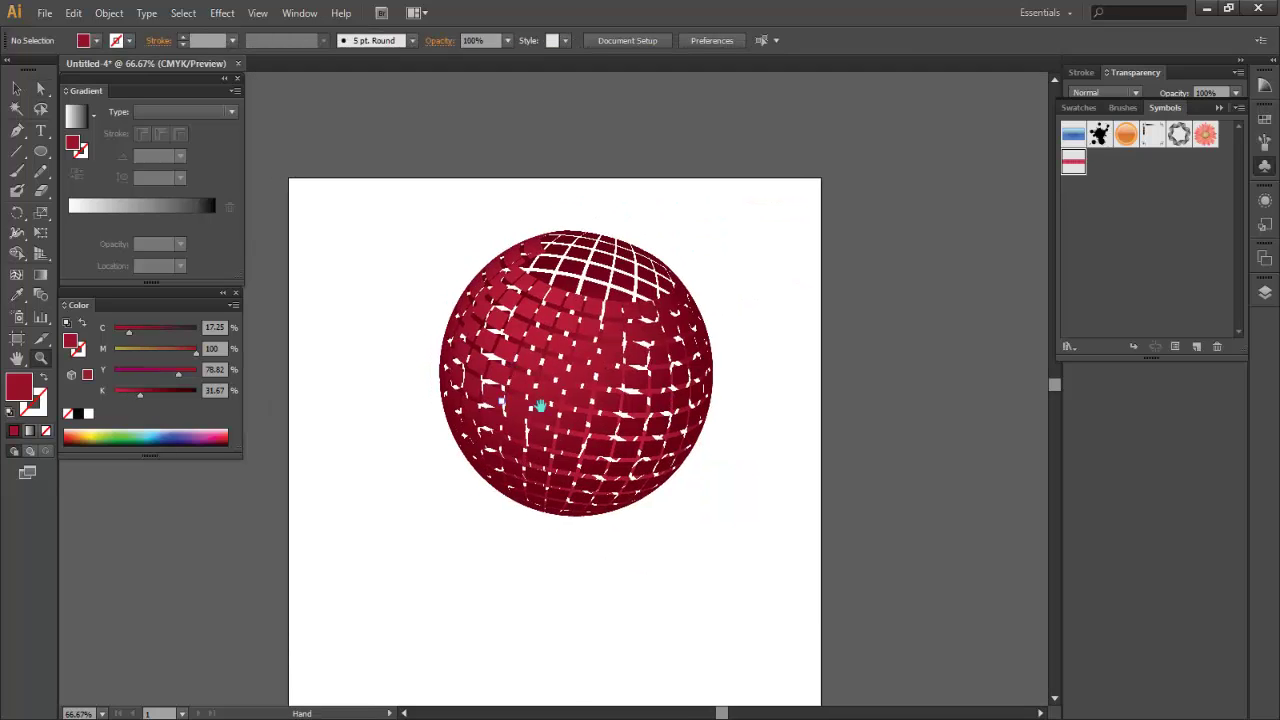
key("v")
left_click_drag(372, 182, 600, 450)
key("Delete")
key("h")
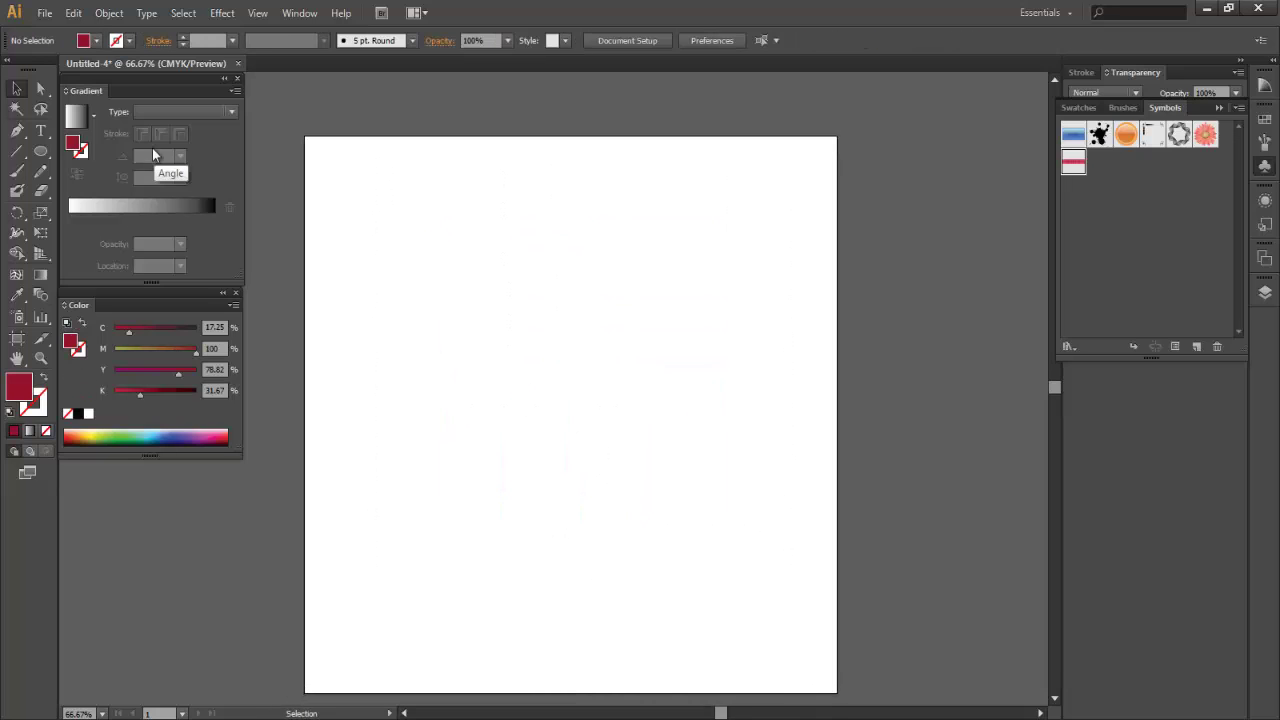
Step: Draw a tall dark red rectangle about 309 by 747 px on the artboard and taper it by moving its lower-right corner inward
left_click(41, 151)
left_click(72, 153)
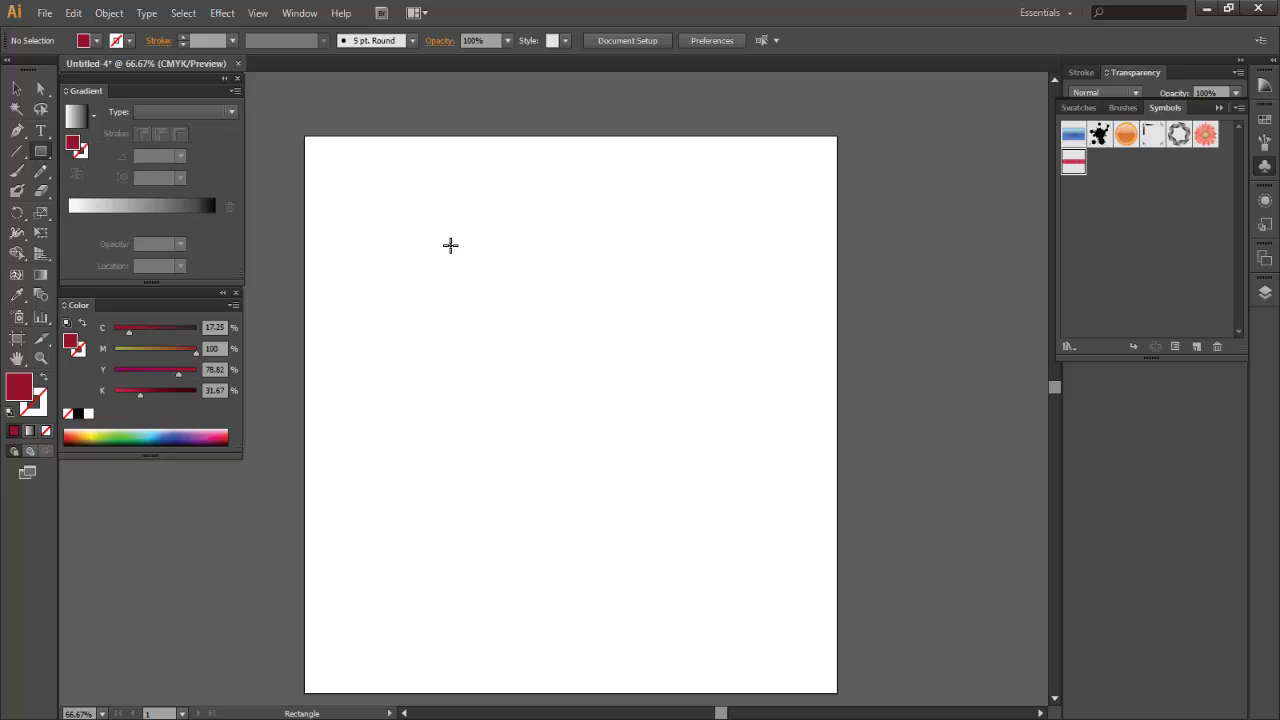
mouse_move(450, 227)
left_mouse_down()
mouse_move(525, 525)
mouse_move(615, 643)
left_mouse_up()
key("v")
left_click_drag(549, 530, 549, 496)
key("space")
left_click_drag(680, 485, 680, 460)
left_click(40, 89)
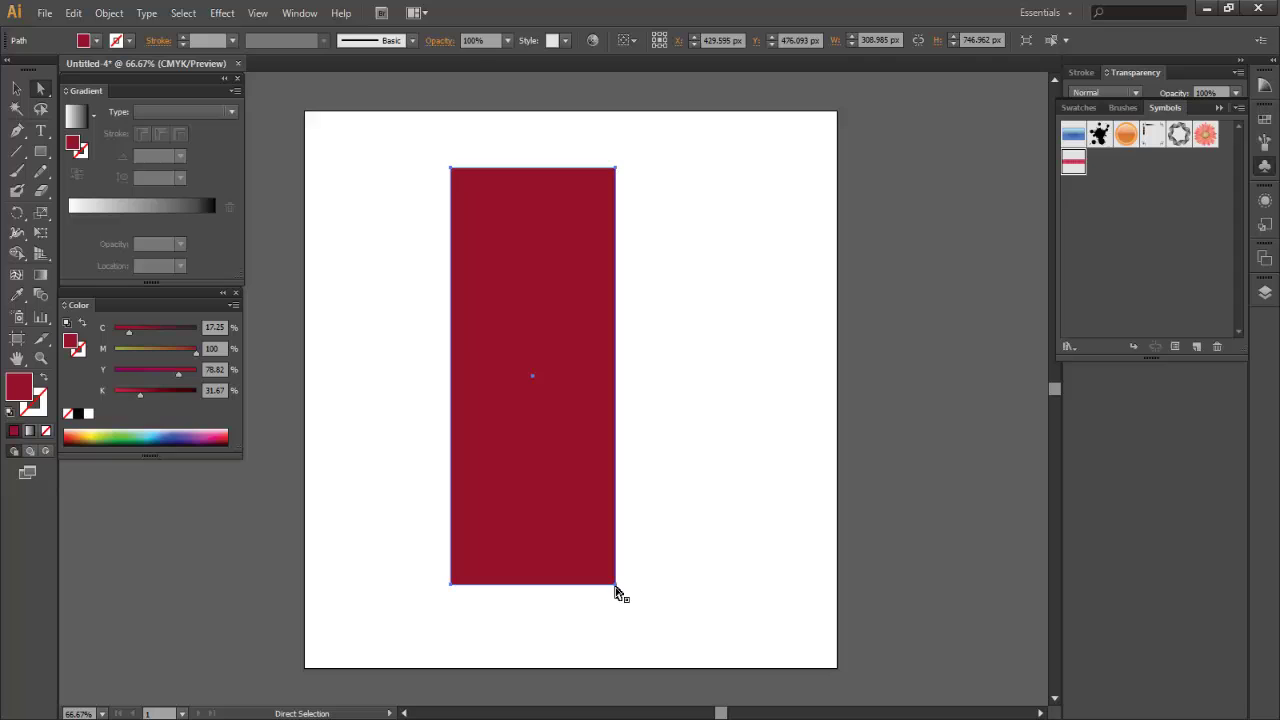
mouse_move(615, 584)
left_mouse_down()
mouse_move(580, 586)
mouse_move(596, 584)
left_mouse_up()
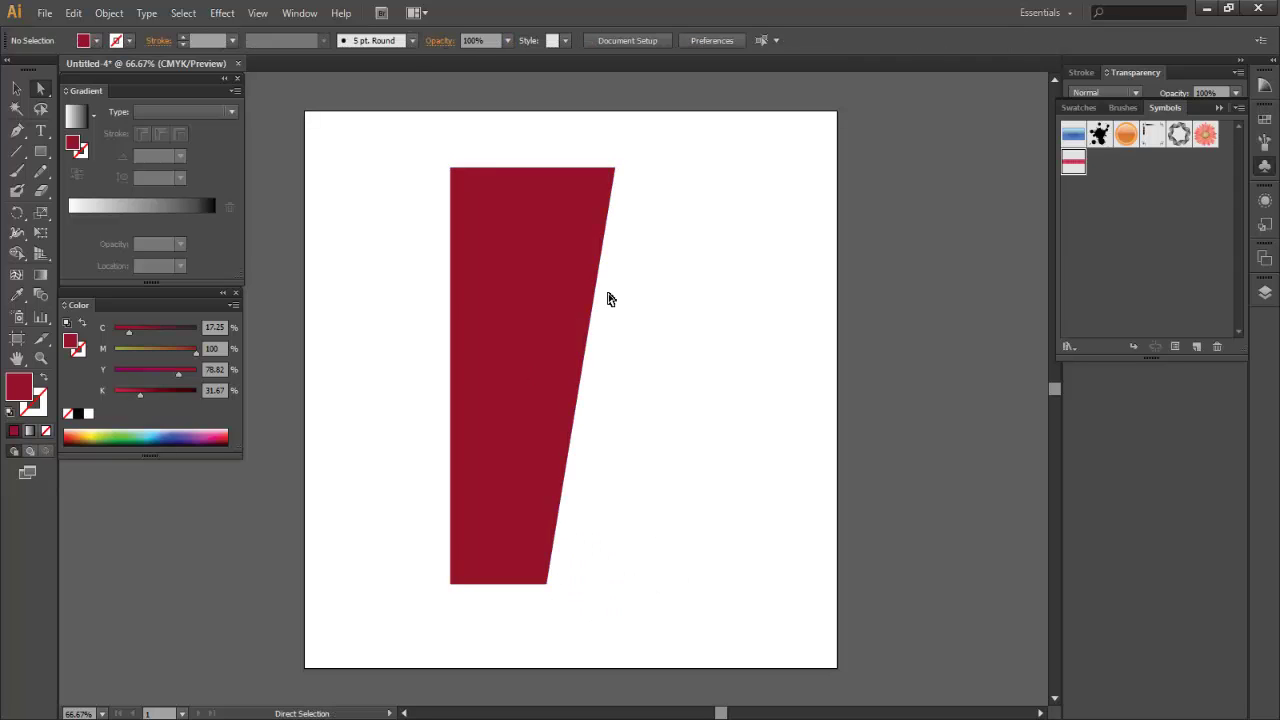
Step: Apply a previewed 3D Revolve effect to the tapered shape, revolving it 360° from the Left Edge into a cup
left_click(534, 289)
left_click(220, 13)
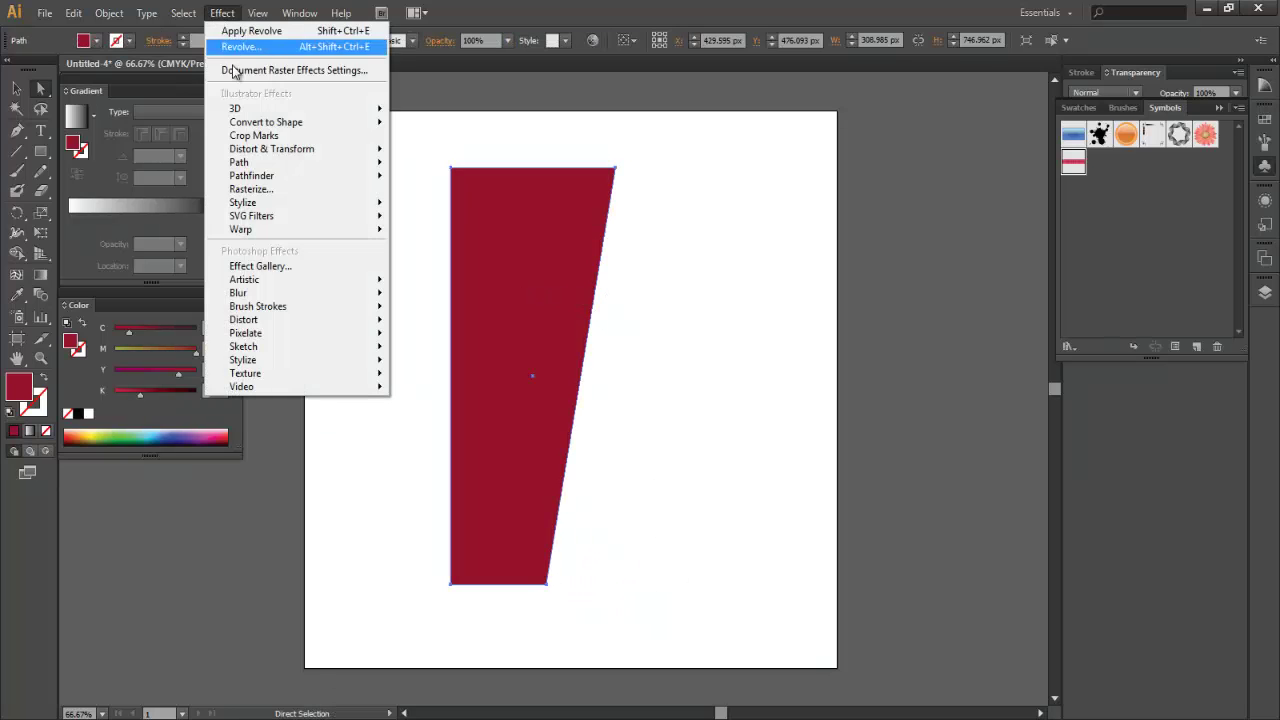
mouse_move(250, 106)
left_click(430, 129)
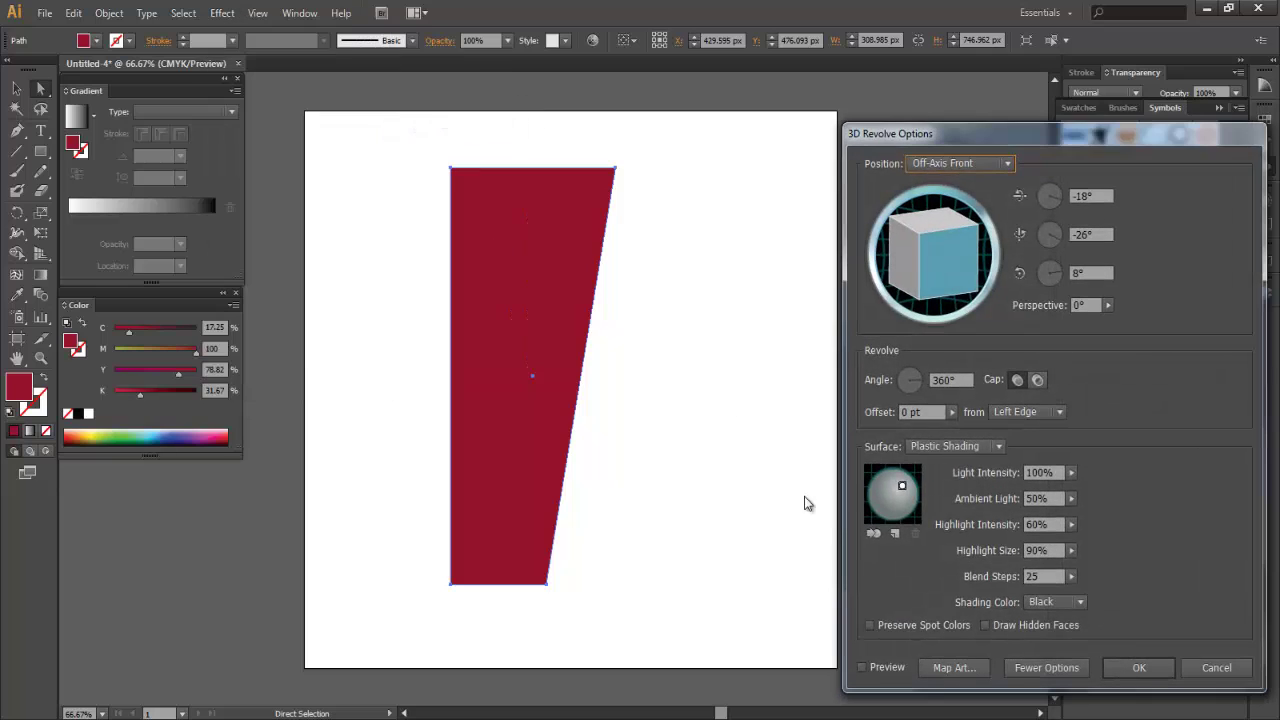
left_click(1020, 666)
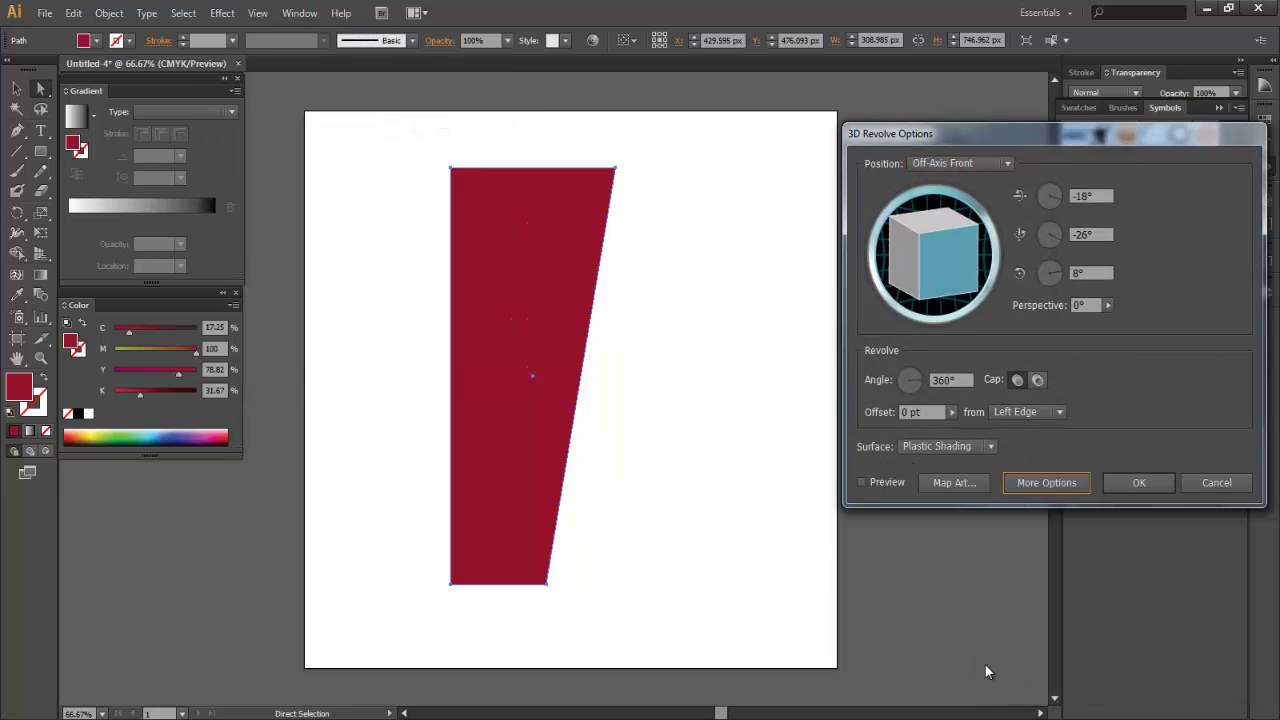
left_click(862, 483)
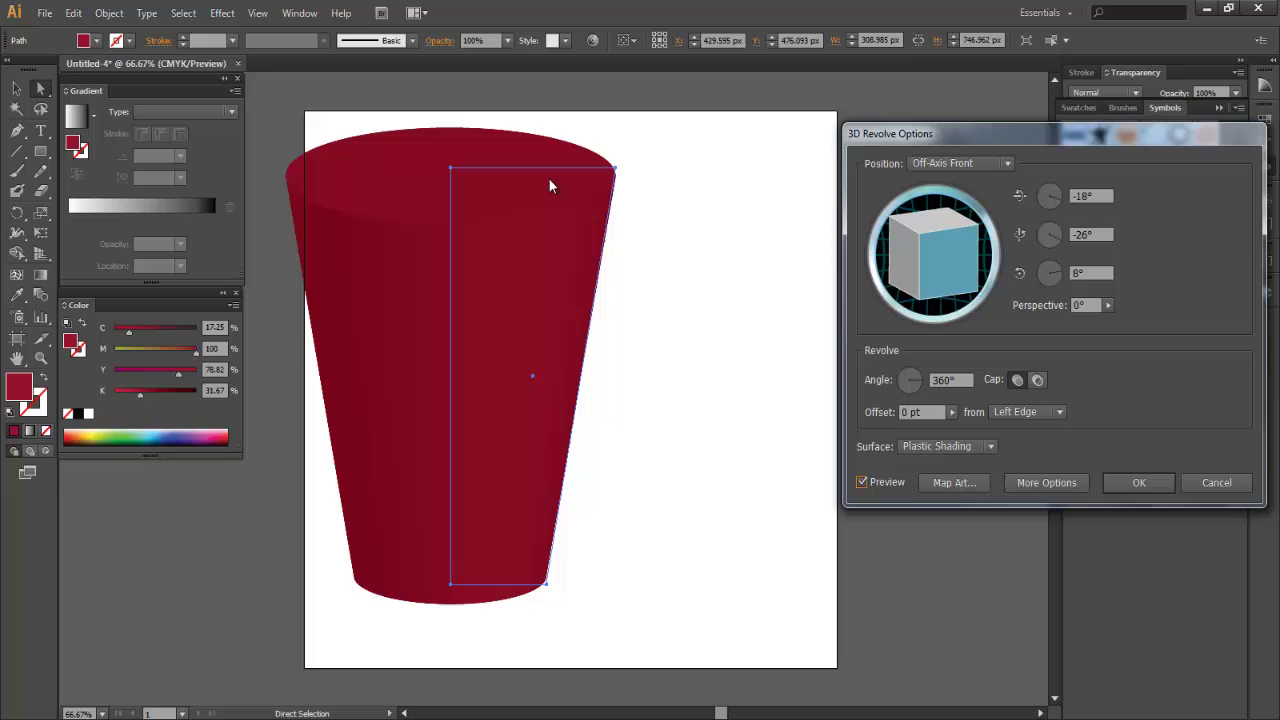
Step: Set the revolved cup's surface to Diffuse Shading and rotate it to a nearly frontal view of about -4°, -5°, 0°
left_click(974, 450)
left_click(951, 498)
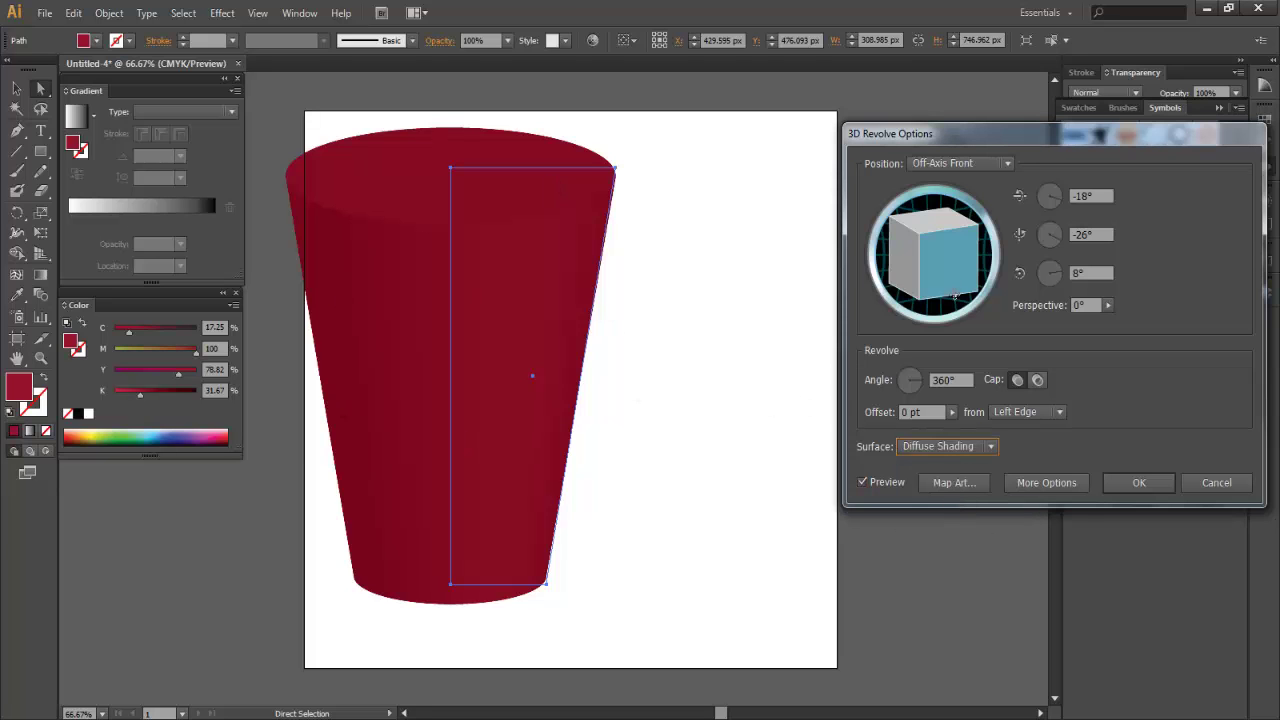
mouse_move(953, 285)
left_mouse_down()
mouse_move(933, 267)
mouse_move(938, 279)
mouse_move(978, 246)
left_mouse_up()
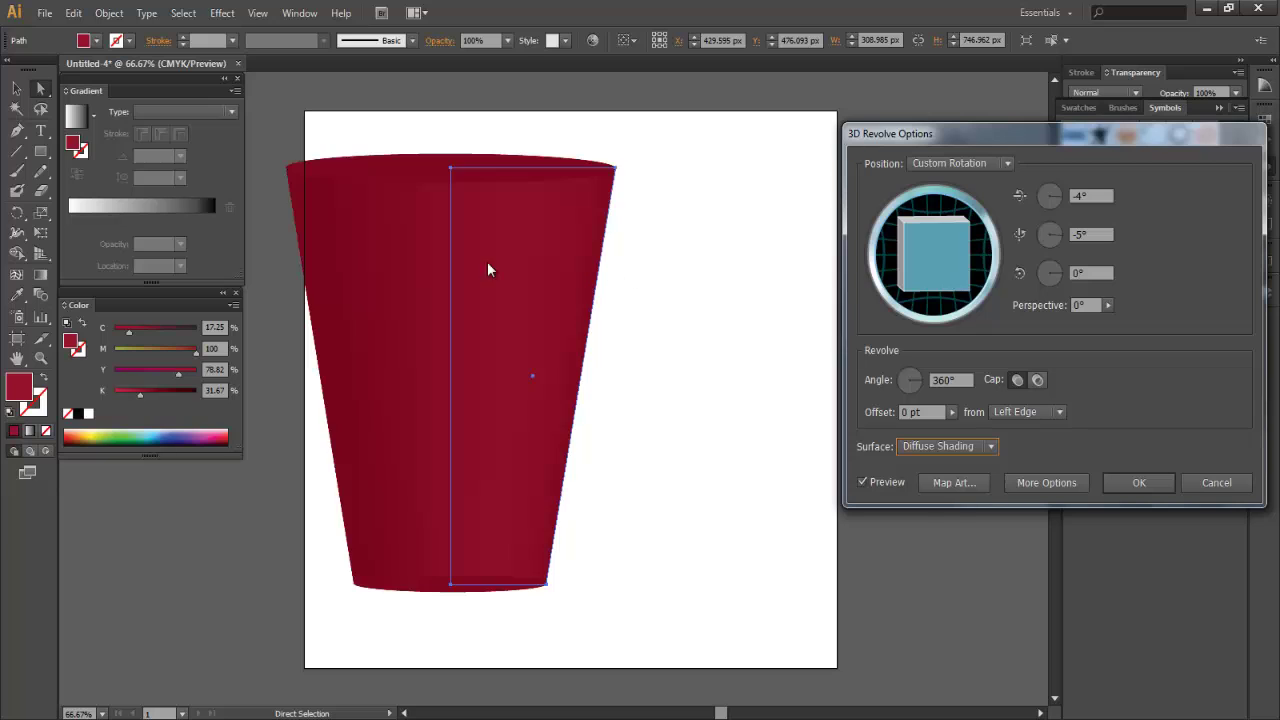
Step: Map the Red Rect symbol onto the cup's side, surface 3 of 3, and scale it to fit
left_click(940, 483)
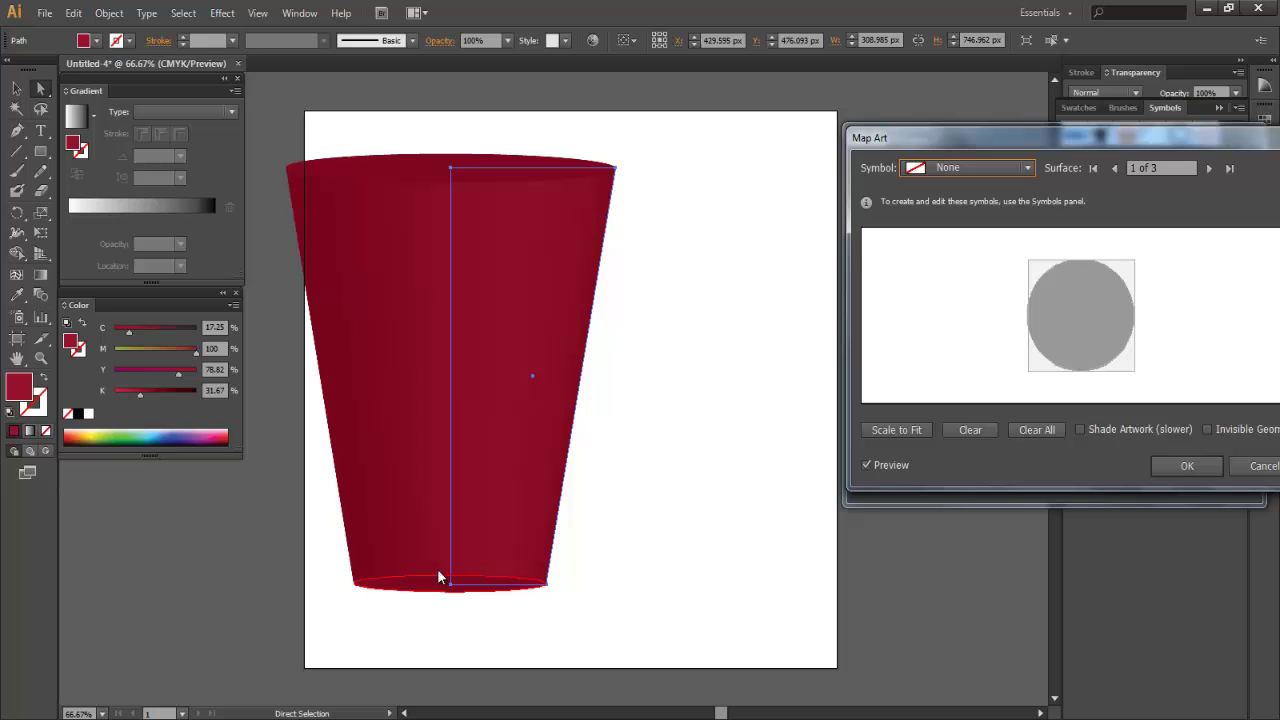
left_click(1209, 169)
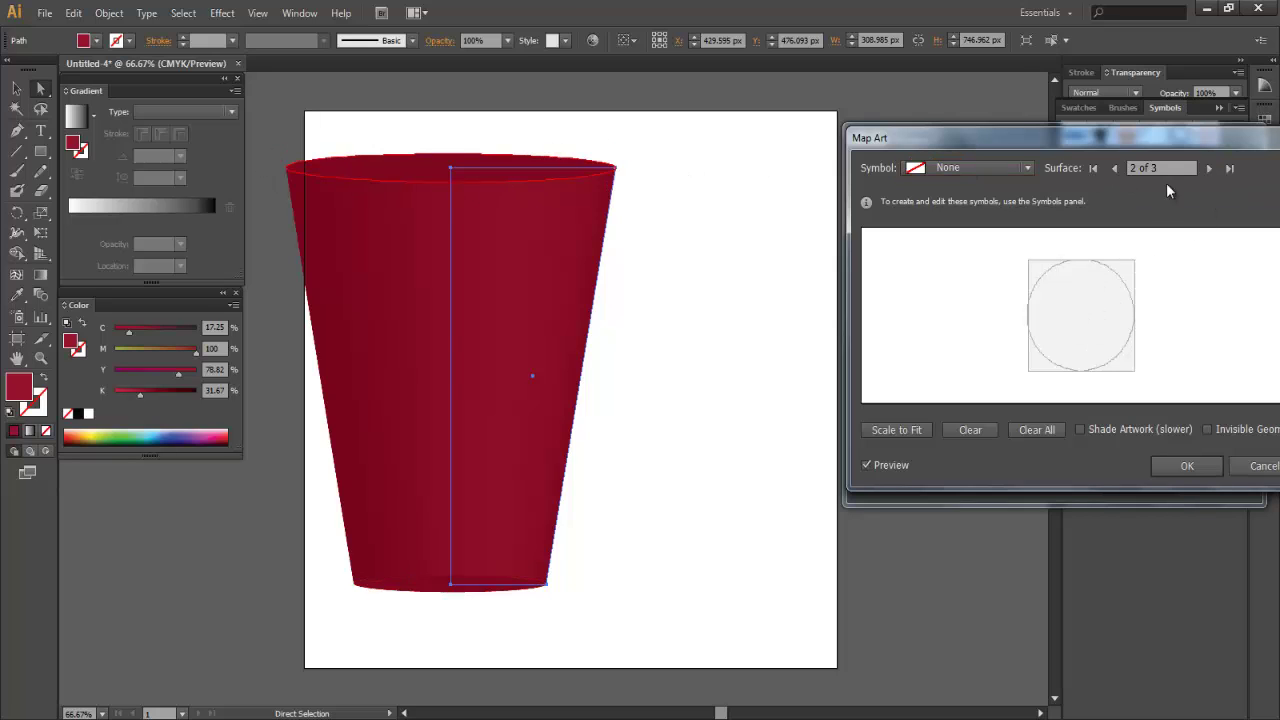
left_click(1209, 169)
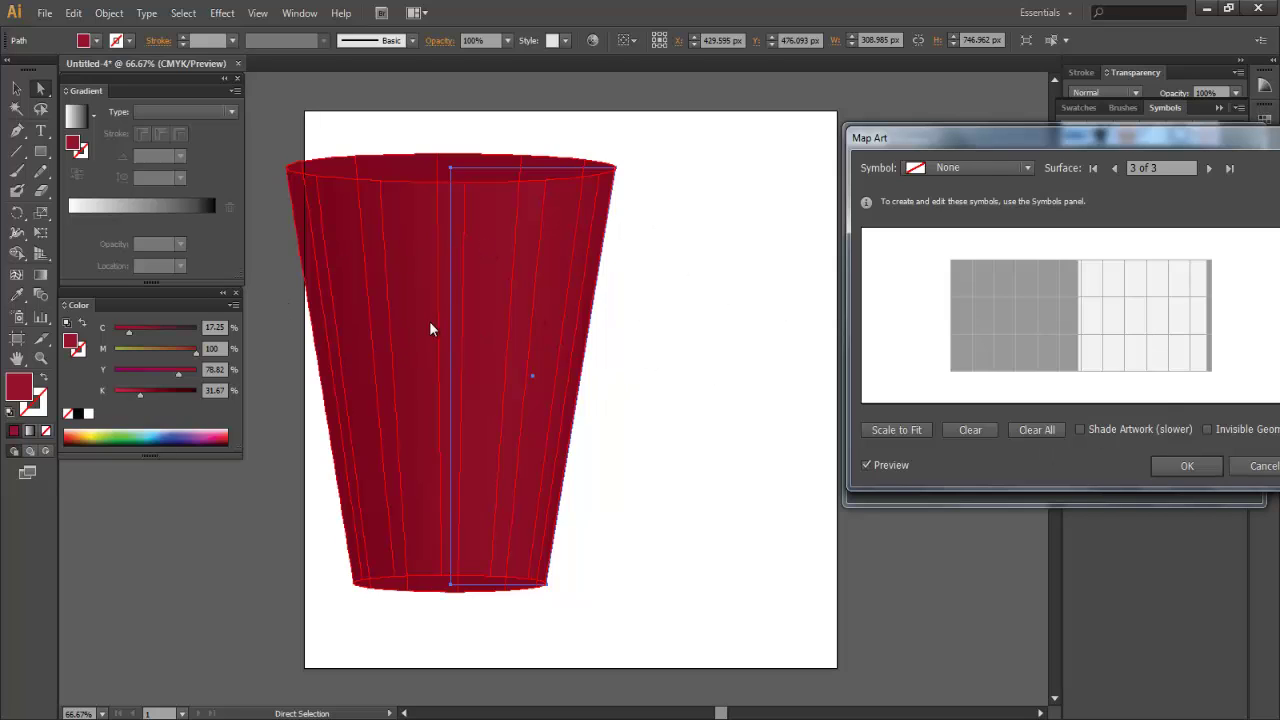
left_click(1028, 174)
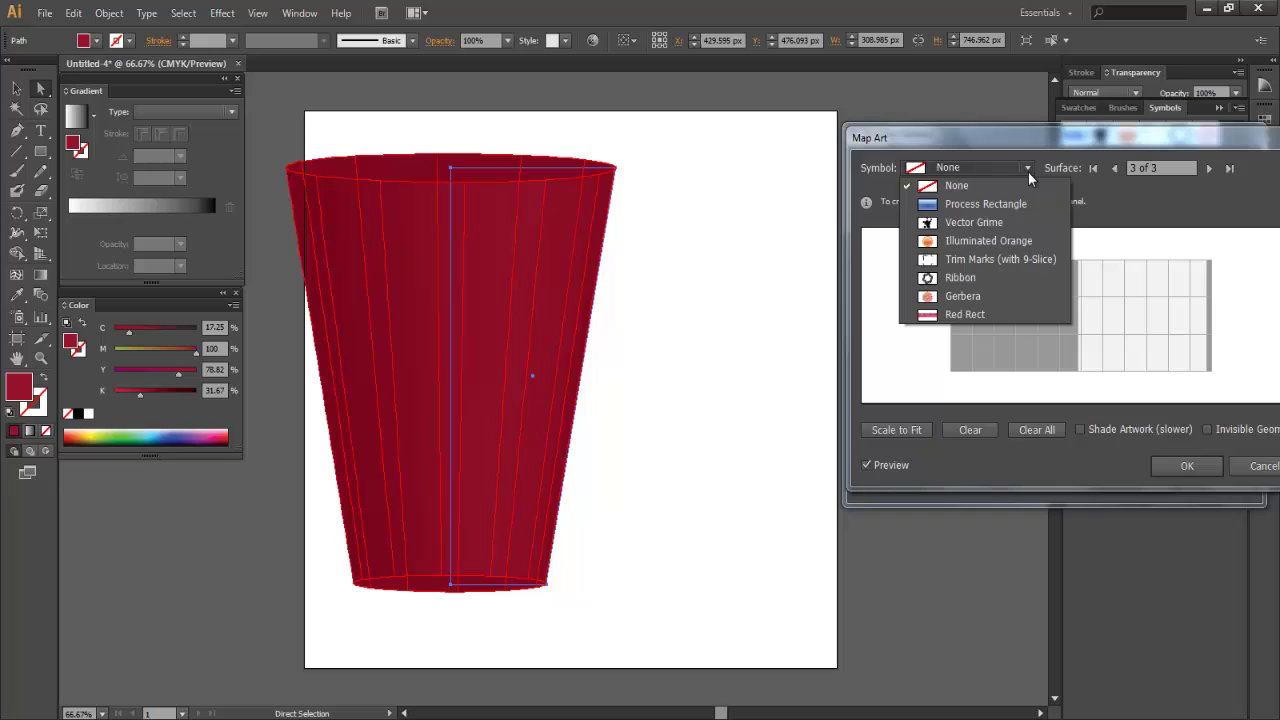
left_click(968, 311)
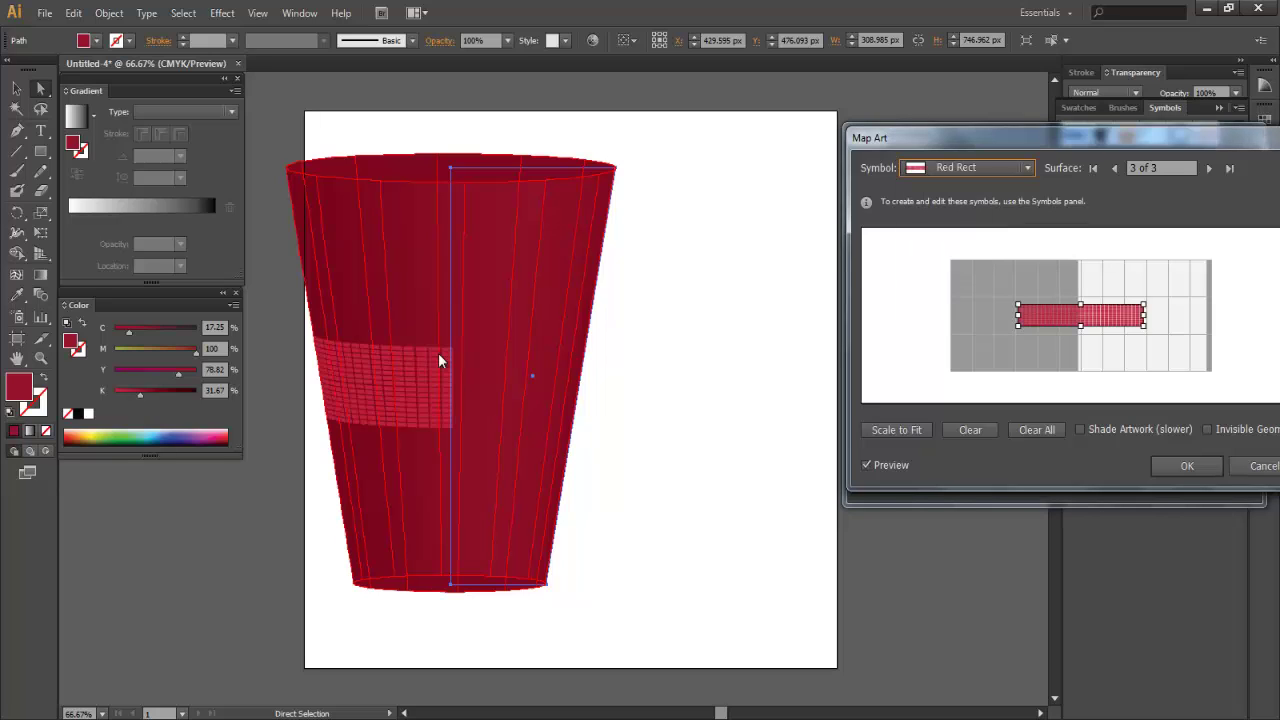
left_click(913, 429)
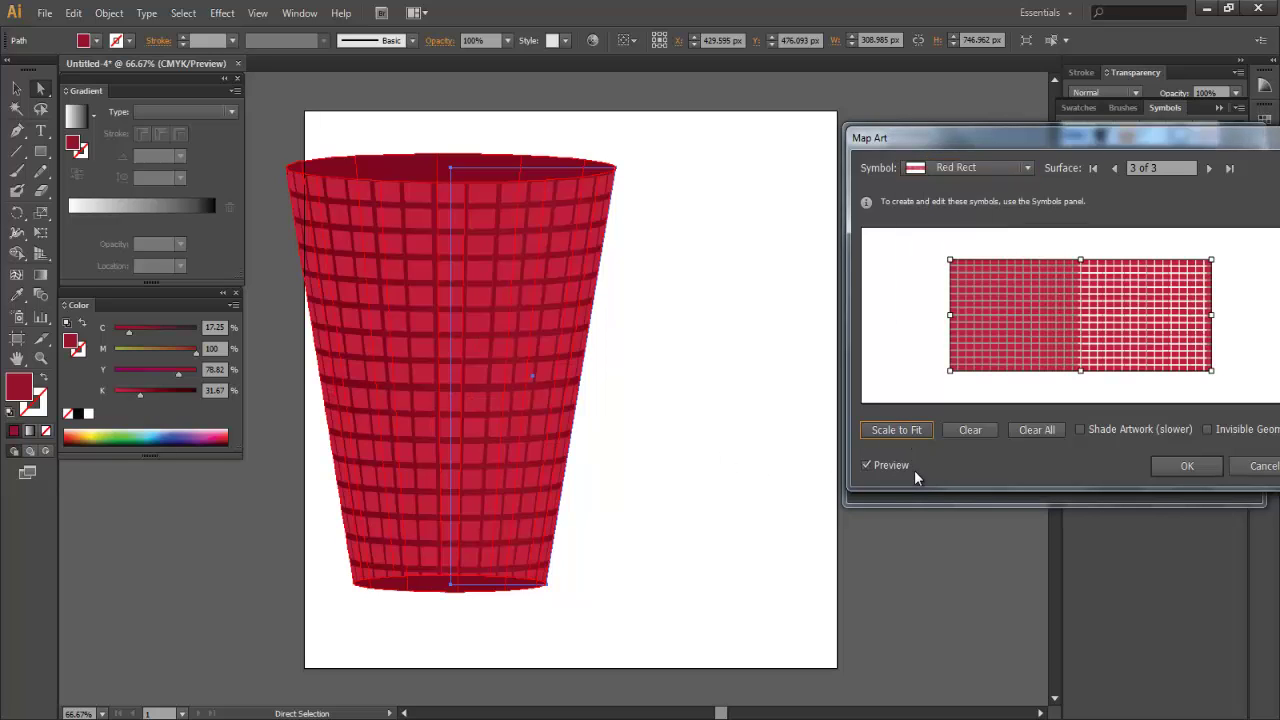
Step: Try squashing, rotating and shifting the mapped grid on the cup's side, scale it back to fit and accept the mapping
left_click_drag(1080, 259, 1081, 322)
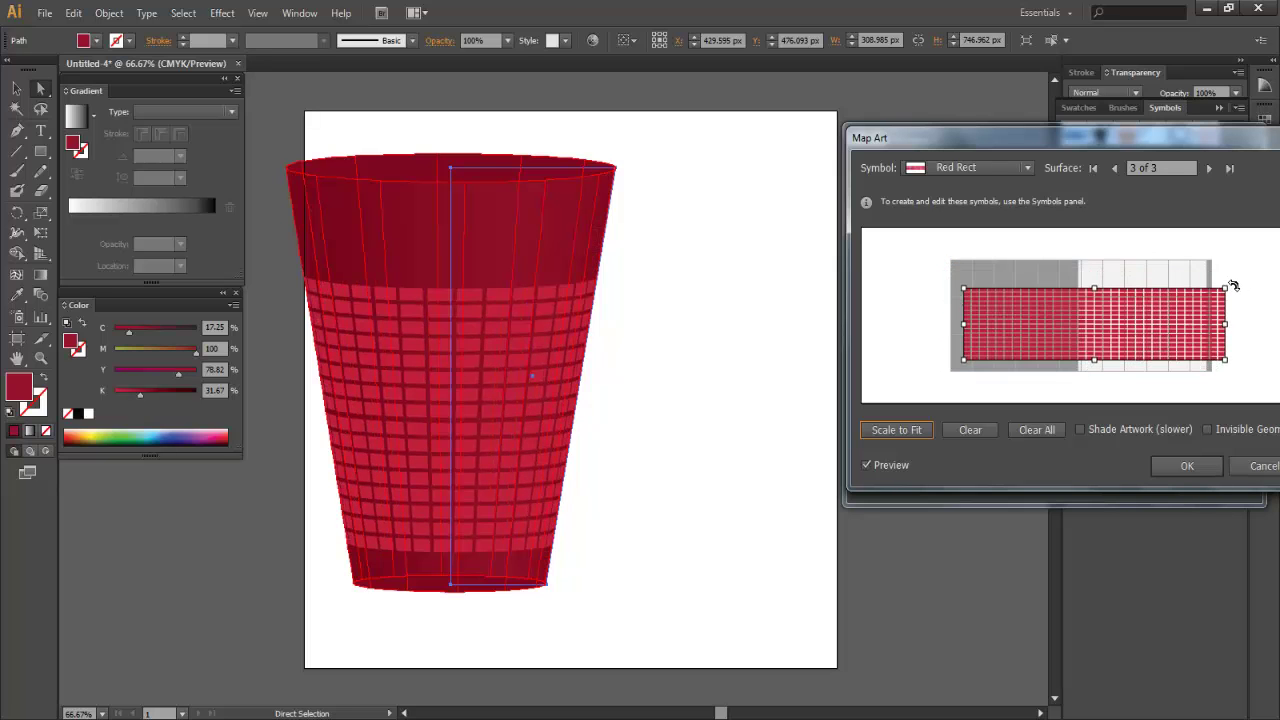
left_click_drag(1233, 285, 1185, 262)
left_click_drag(1143, 315, 1150, 320)
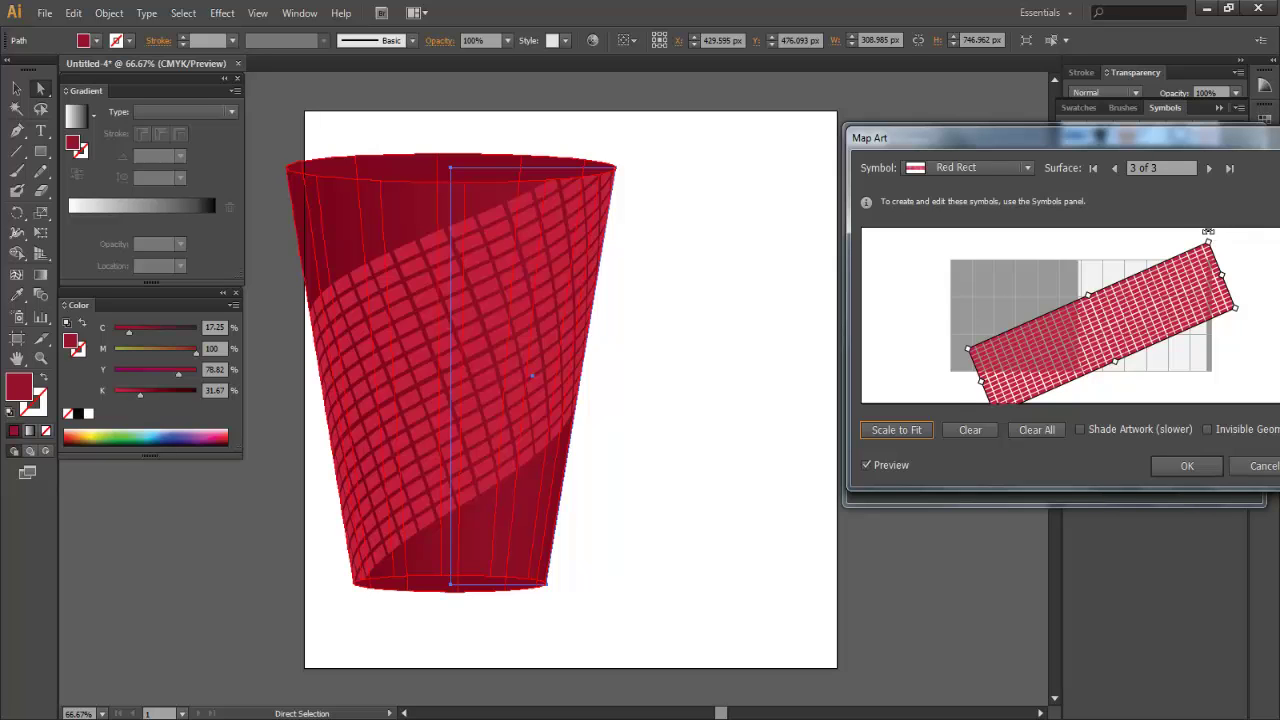
left_click_drag(1208, 231, 1140, 238)
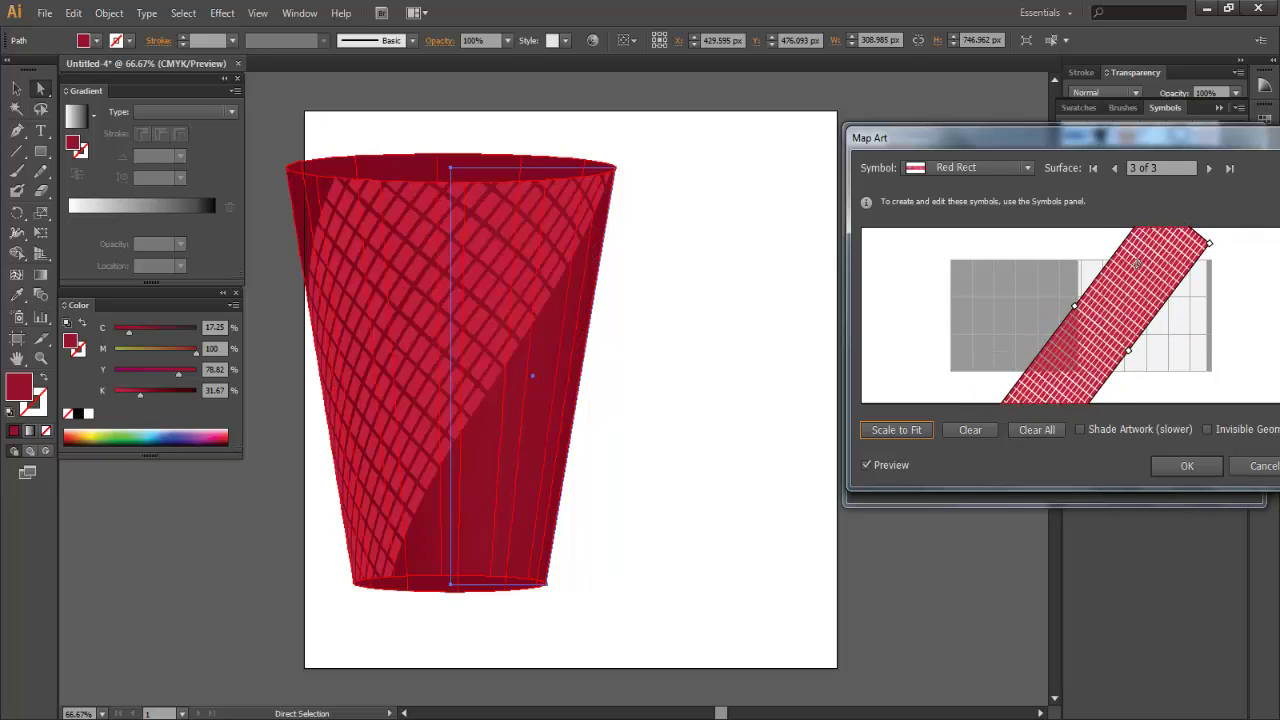
left_click_drag(1132, 282, 1146, 297)
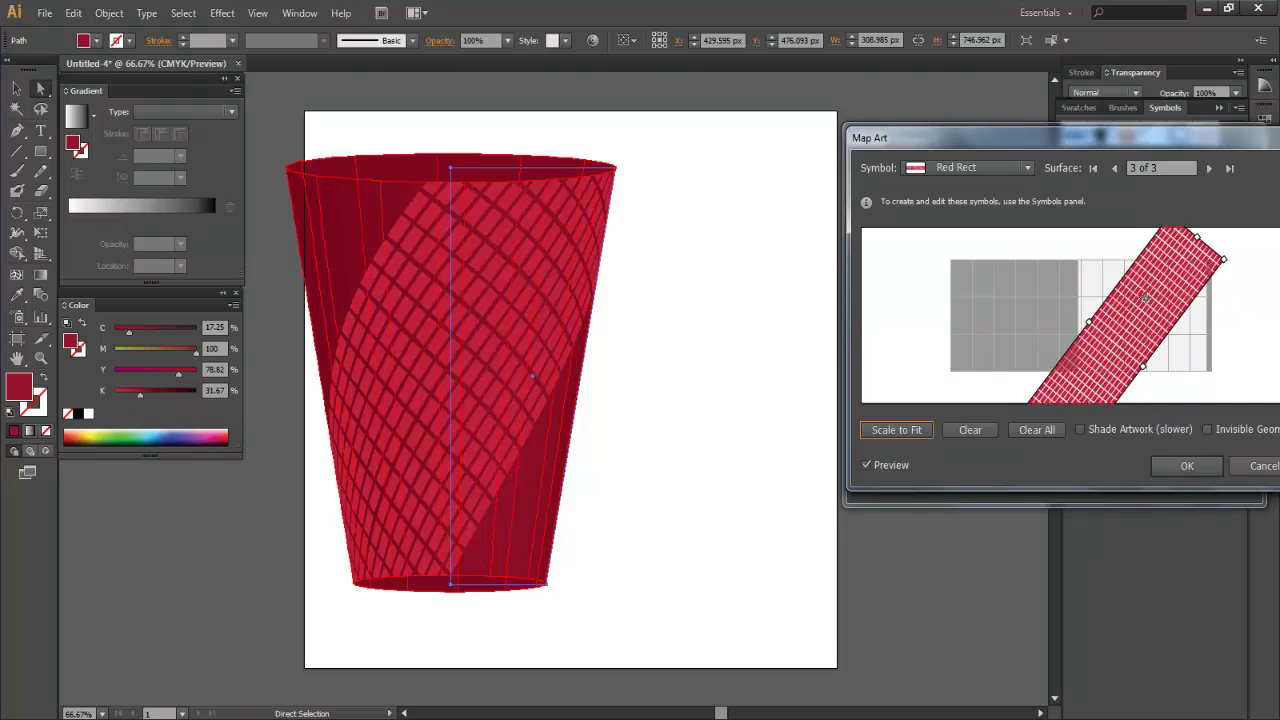
left_click(880, 432)
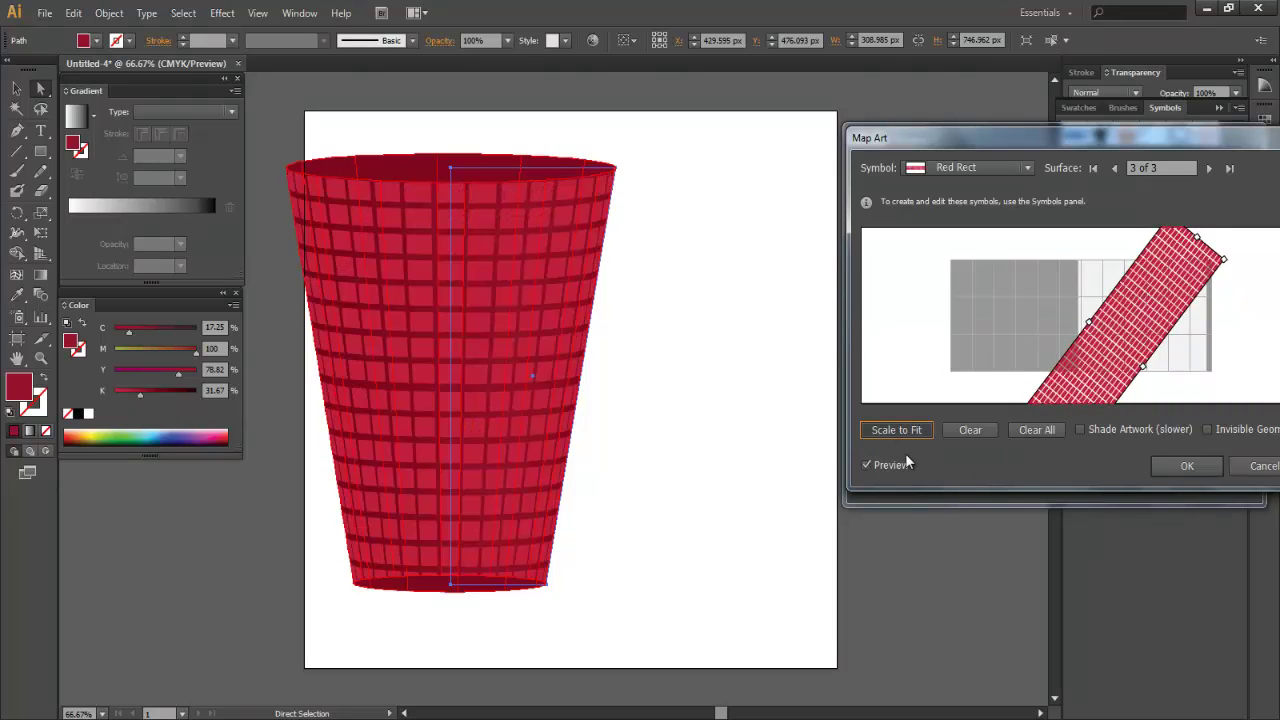
left_click(1186, 467)
Step: Map the Gerbera symbol onto the cup's base, surface 1 of 3, and accept the mapping
left_click(950, 483)
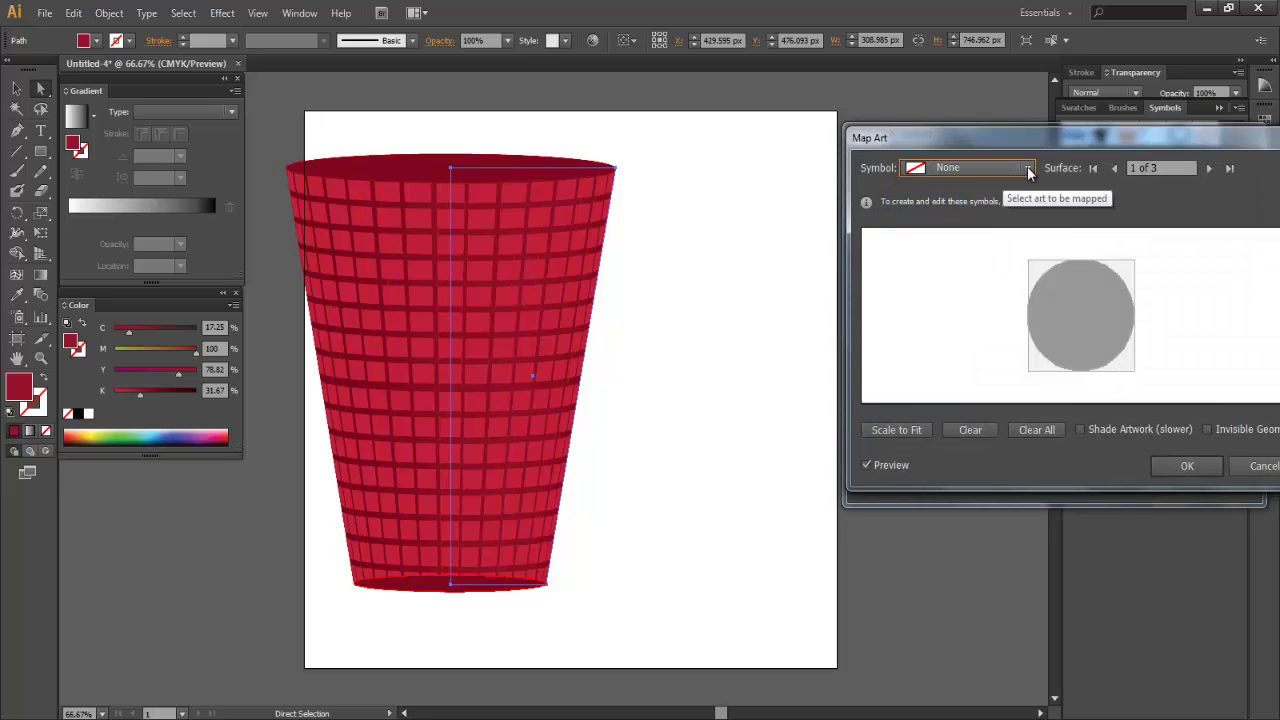
left_click(1027, 166)
left_click(956, 313)
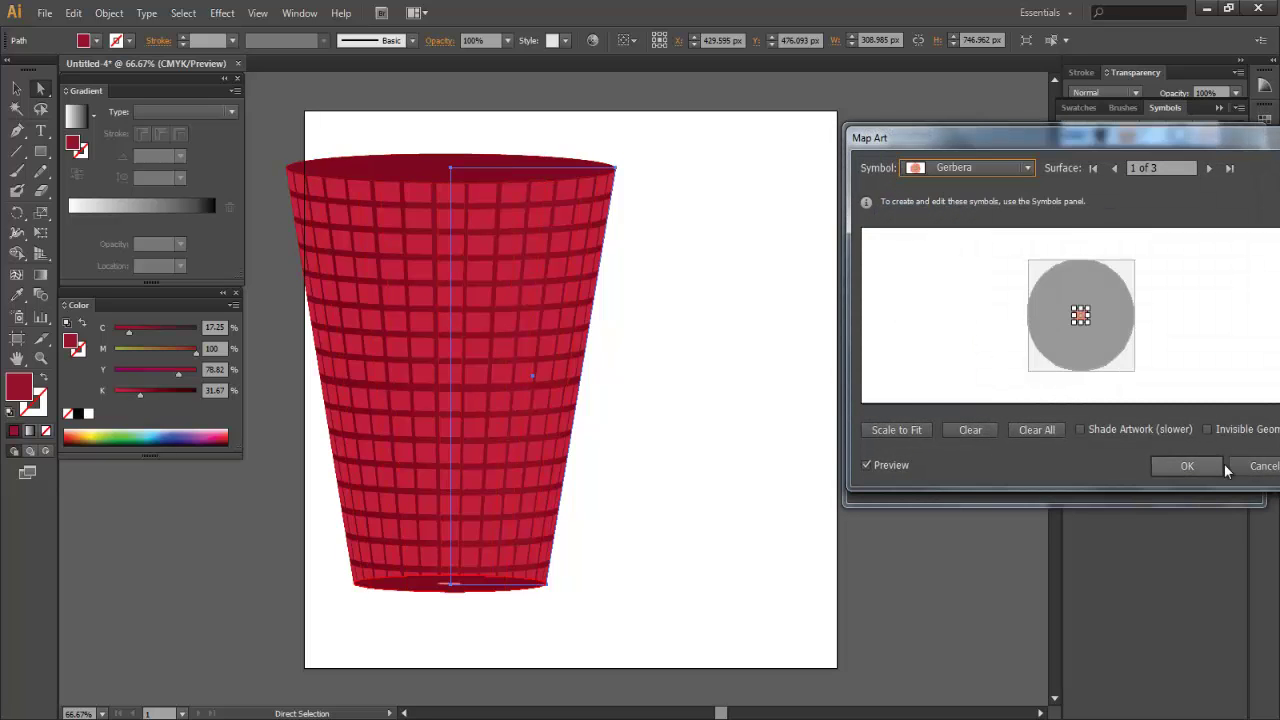
left_click(1186, 466)
Step: Reopen the art mapping and assign the Red Rect symbol to the cup's side, surface 3 of 3
left_click(955, 482)
left_click(1208, 168)
left_click(1208, 168)
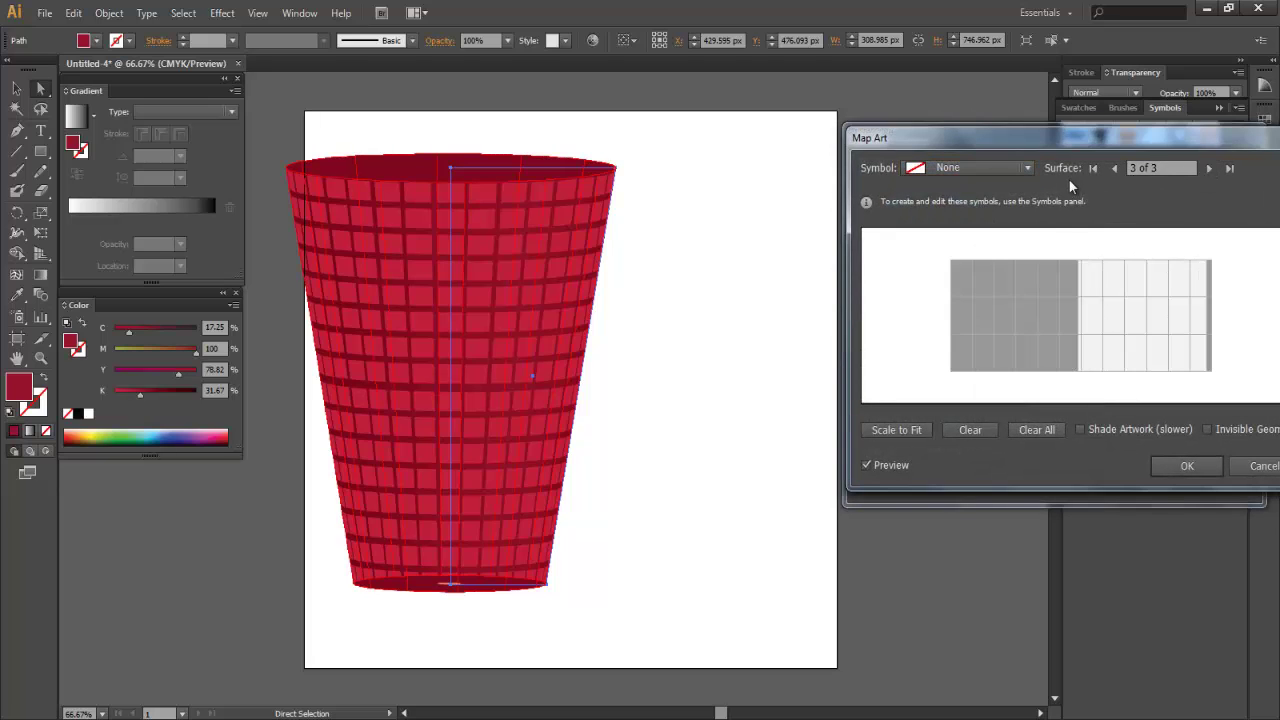
left_click(1016, 168)
left_click(971, 306)
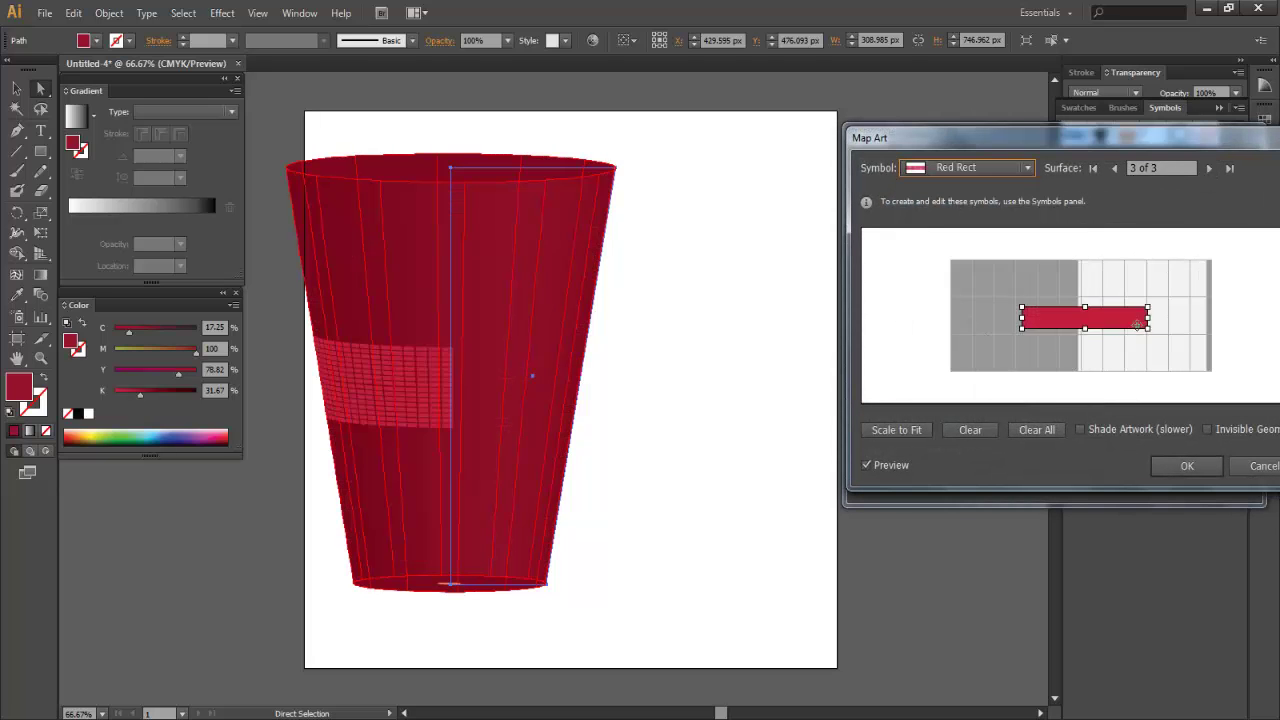
Step: Rotate the mapped Red Rect symbol into a diagonal band across the side surface, then reposition and lengthen it
left_click_drag(1138, 324, 1268, 222)
left_click_drag(1207, 268, 1129, 285)
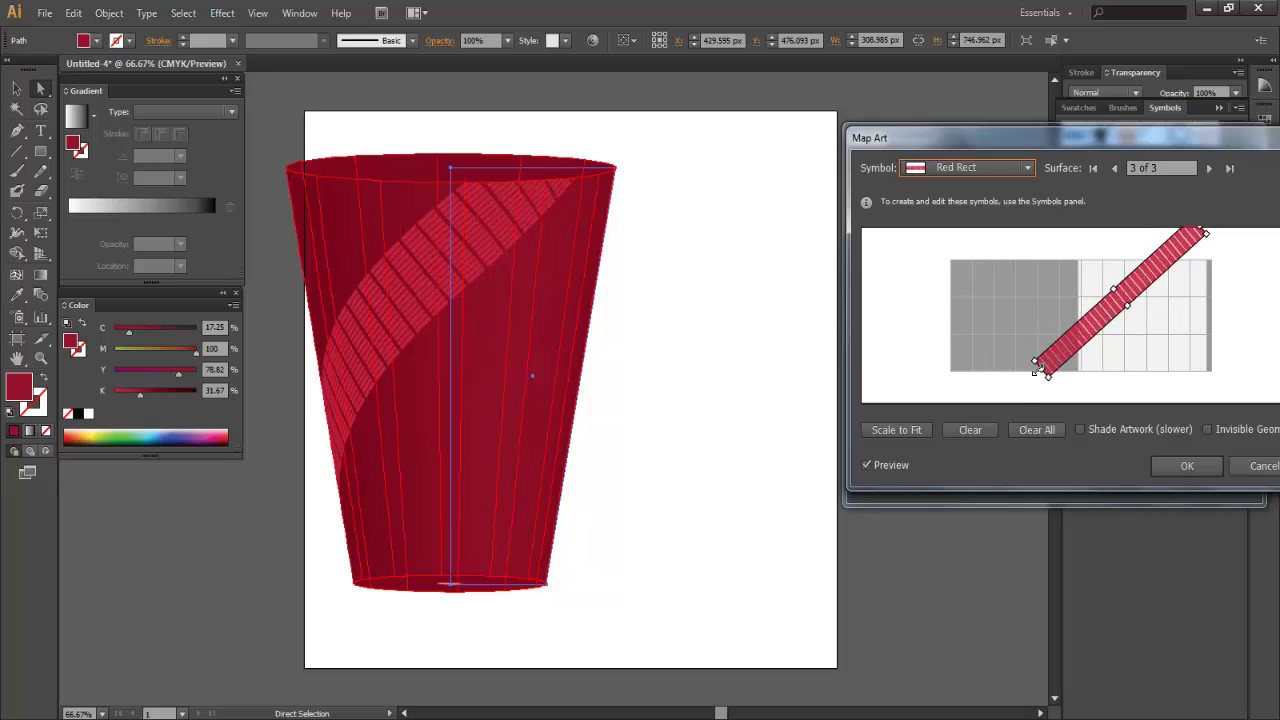
left_click_drag(1035, 370, 1092, 321)
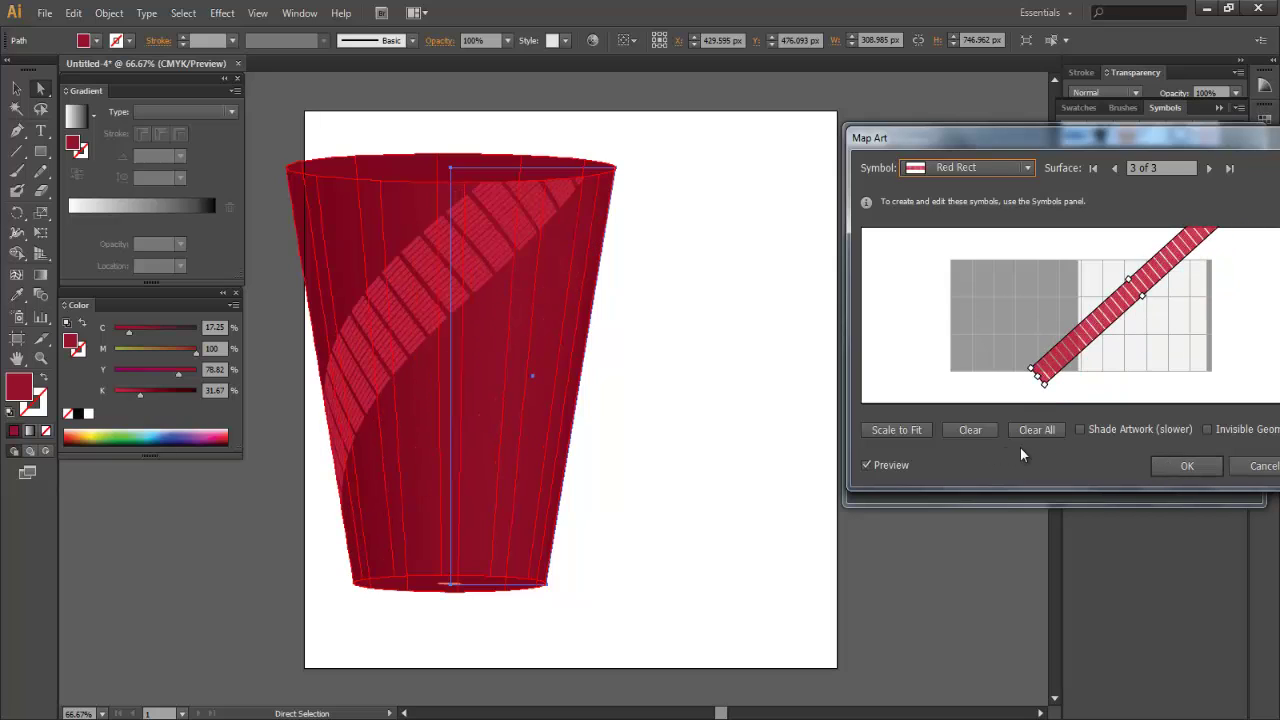
Step: Try Shade Artwork on the mapped band and show the additional 3D Revolve options
left_click(1088, 429)
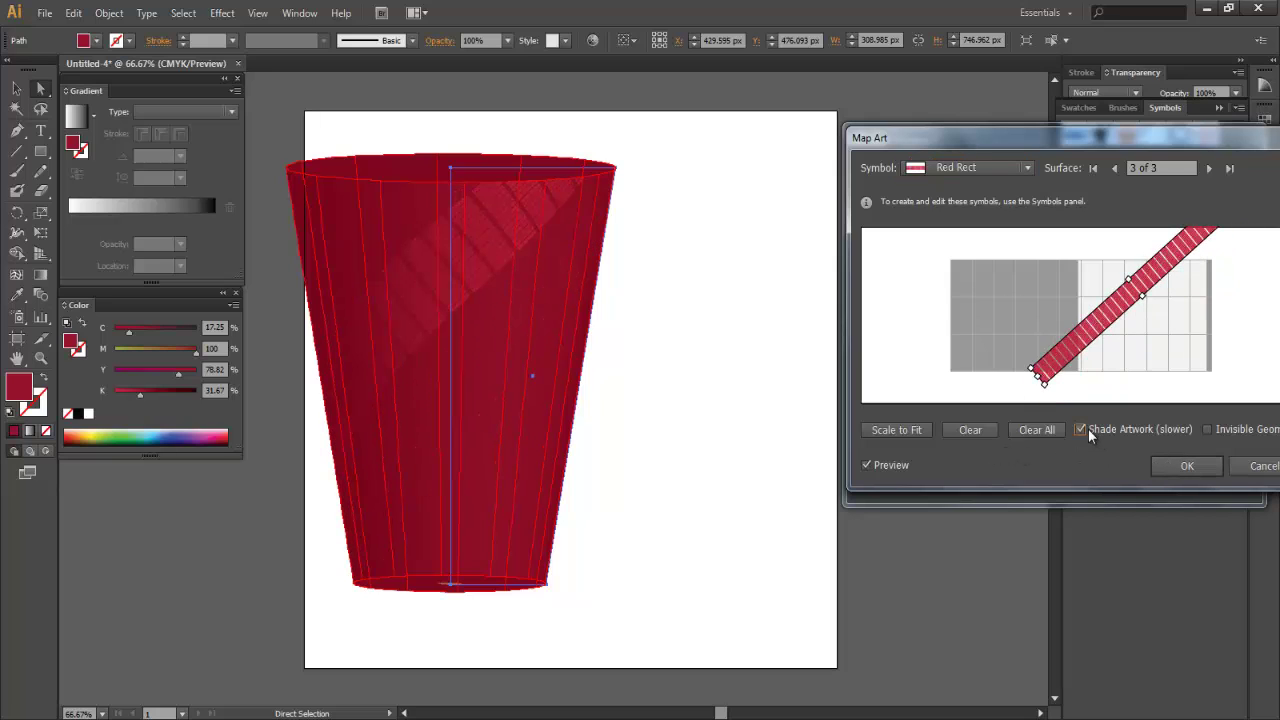
left_click(1186, 466)
left_click(1045, 482)
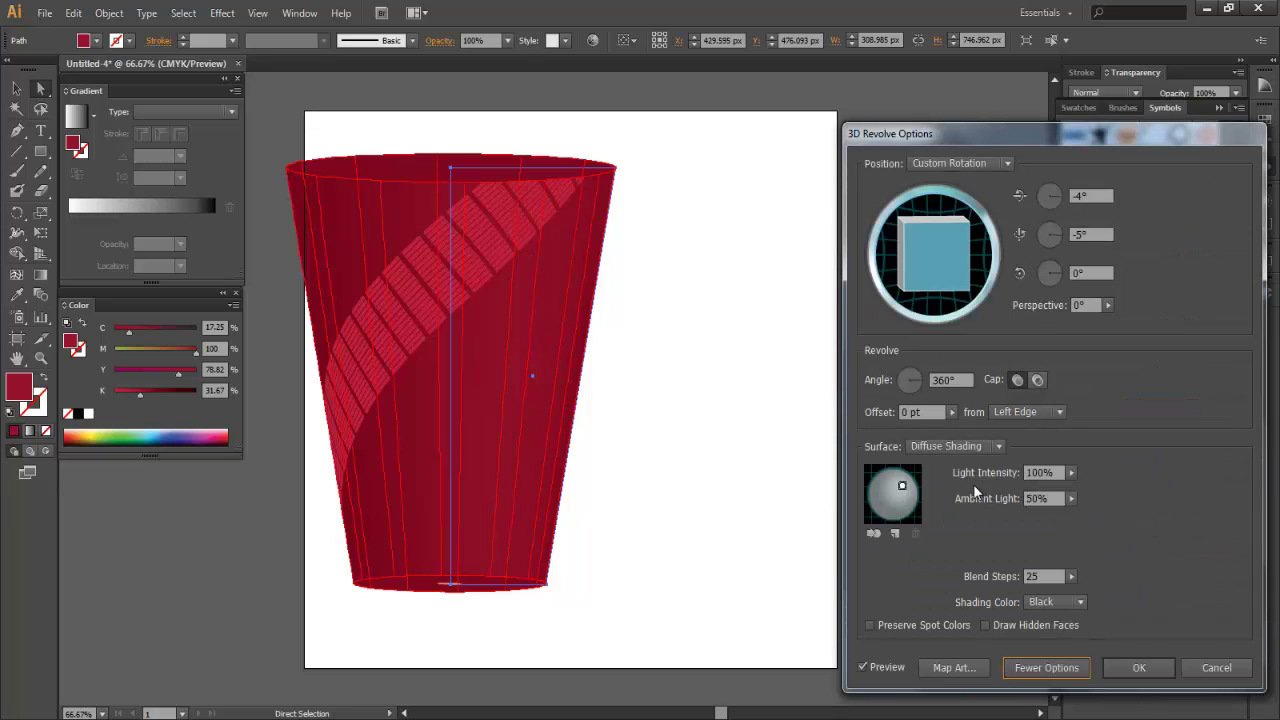
Step: Enable Invisible Geometry for the mapped art, shift the band slightly left and apply the 3D Revolve effect
left_click(948, 667)
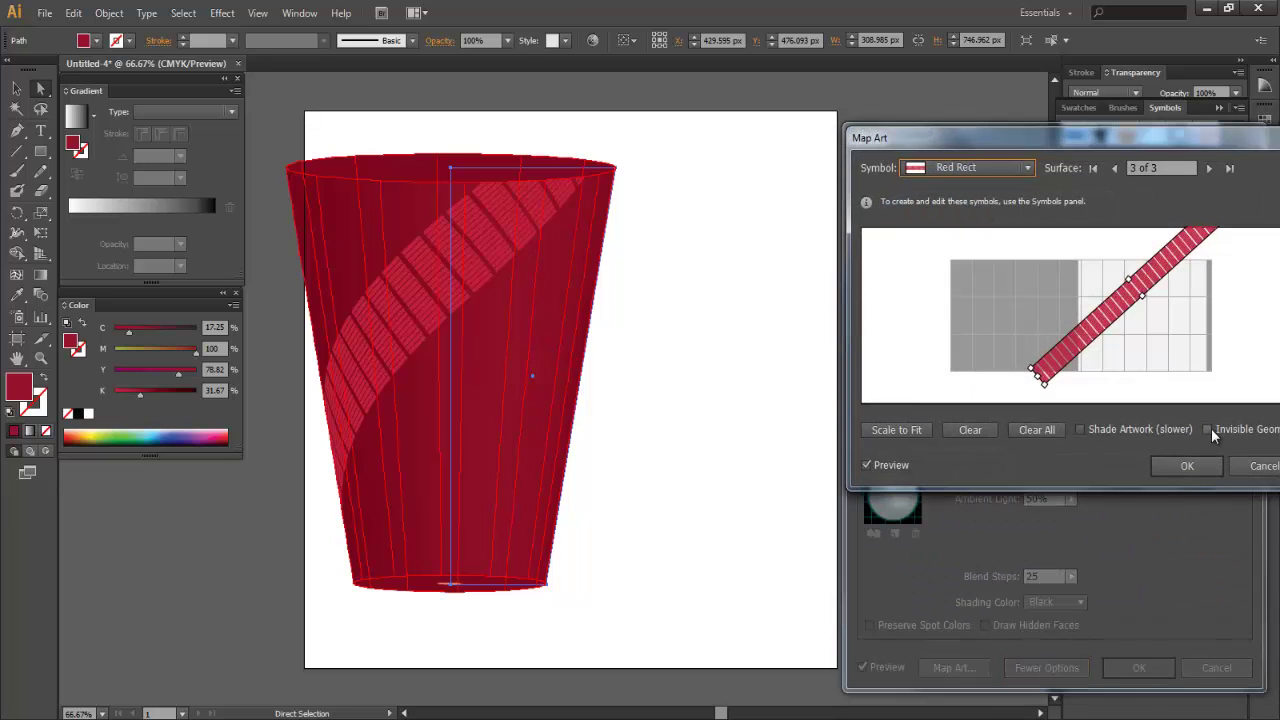
left_click(1208, 429)
left_click_drag(1143, 144, 1107, 161)
mouse_move(1102, 299)
left_mouse_down()
mouse_move(1098, 319)
mouse_move(1078, 305)
left_mouse_up()
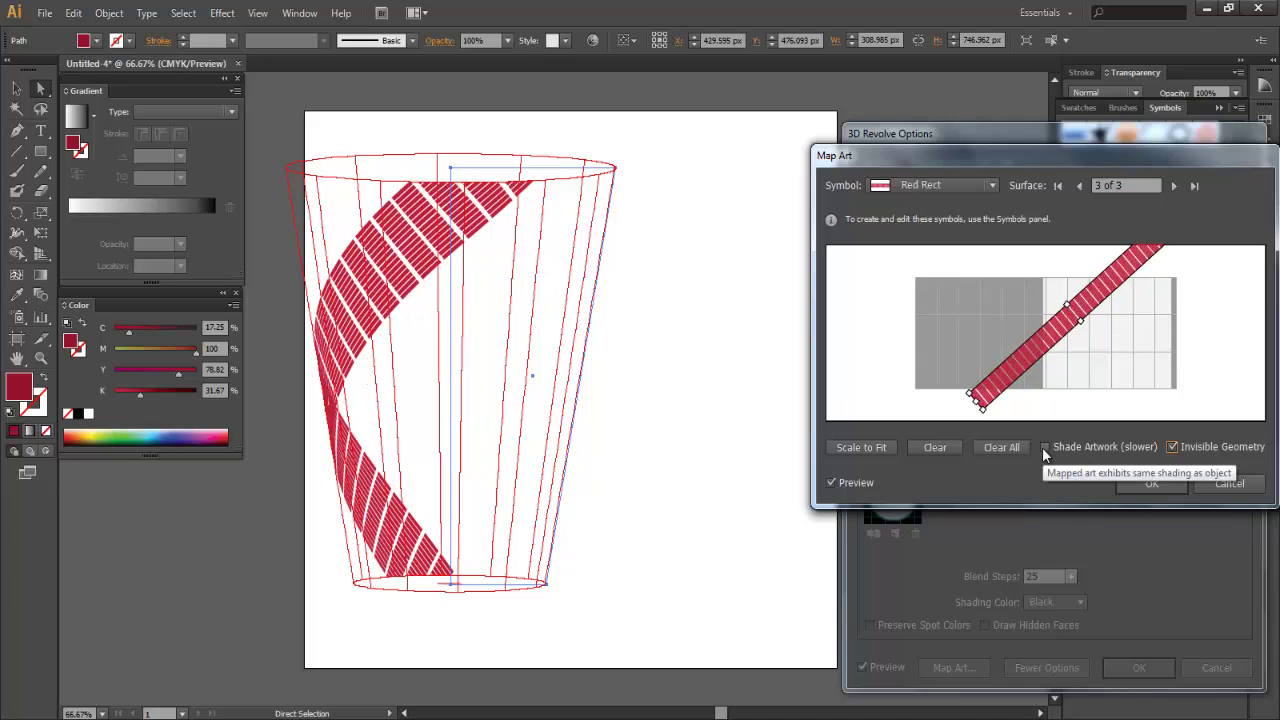
left_click(1140, 484)
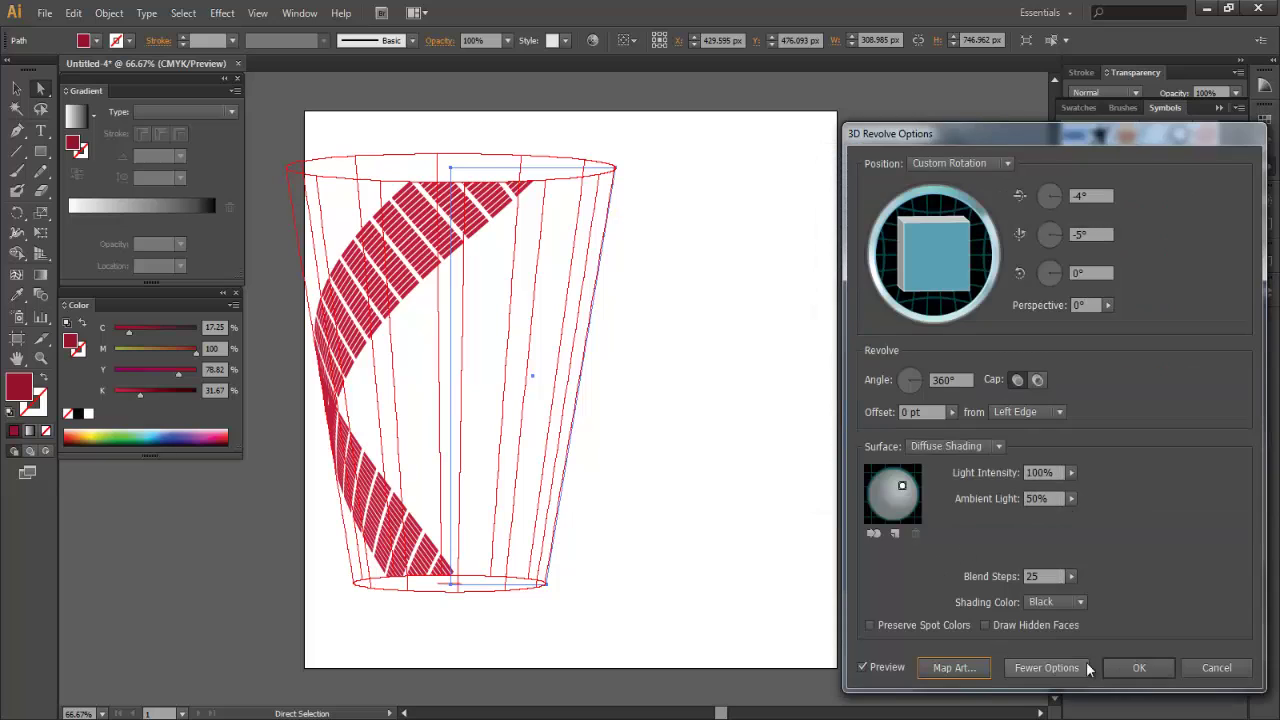
left_click(1139, 667)
Step: Move the revolved artwork toward the middle of the artboard and expand its appearance
left_click(17, 88)
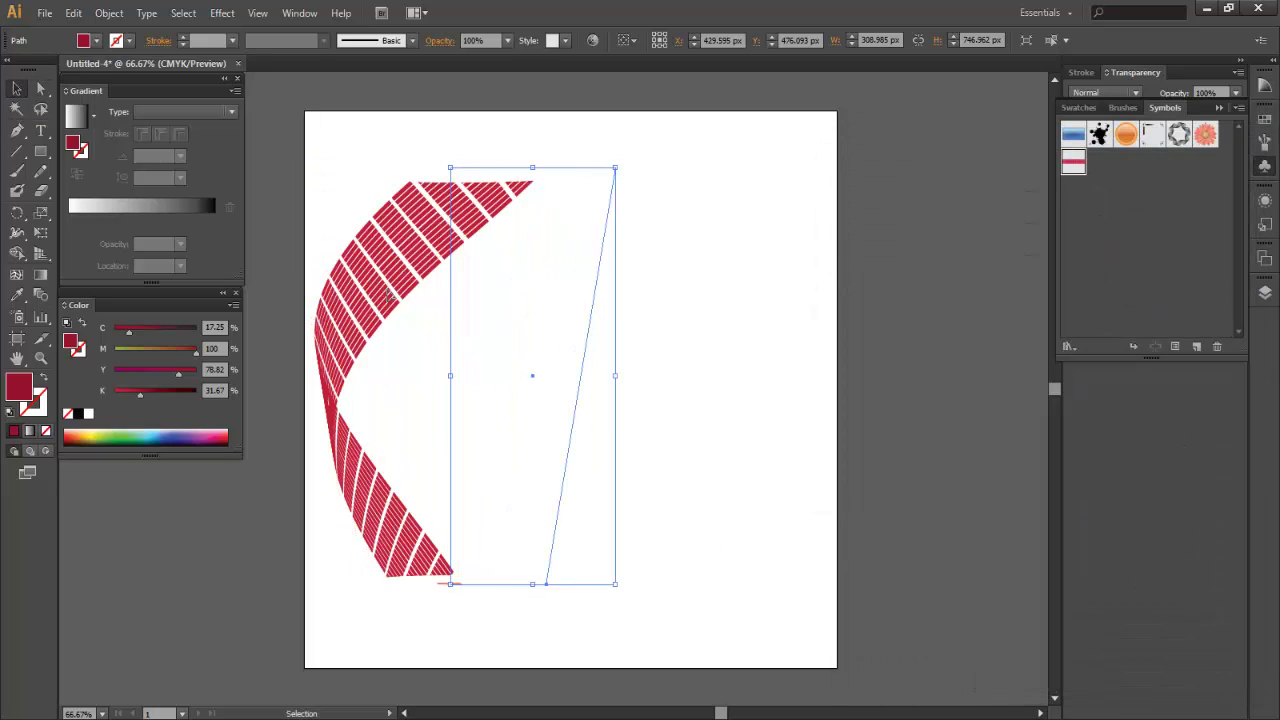
left_click_drag(419, 287, 505, 299)
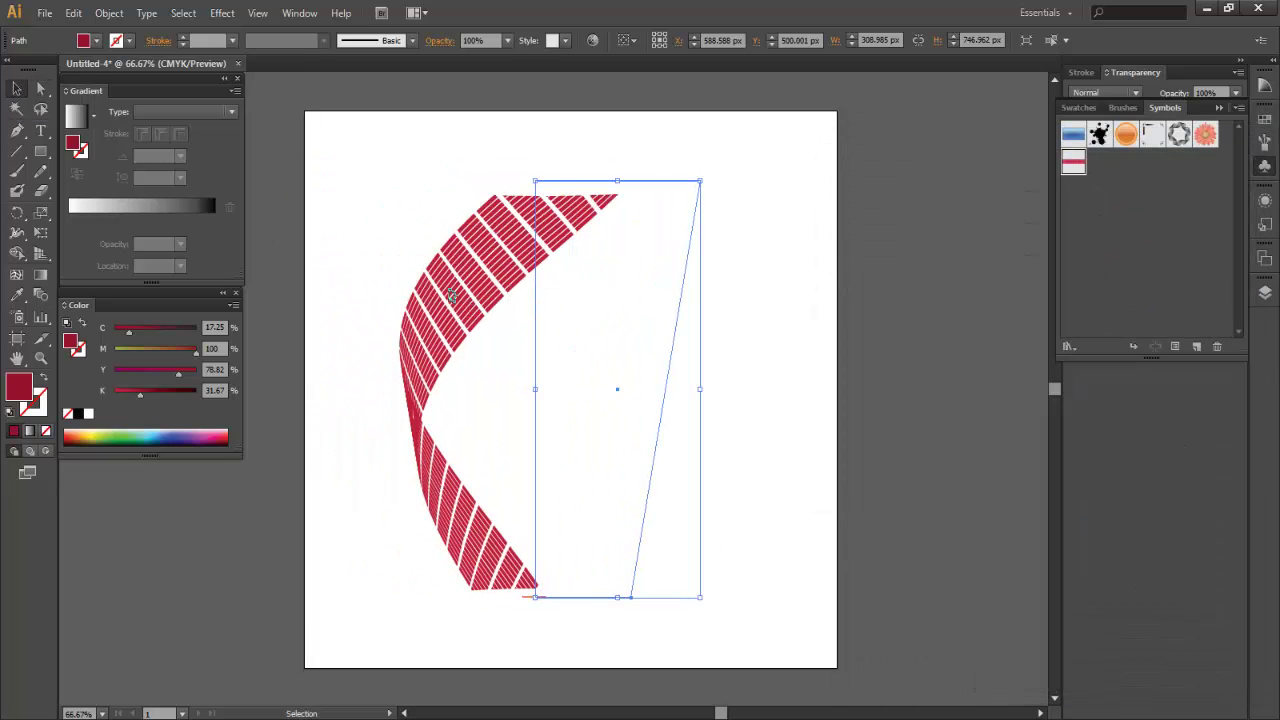
left_click(109, 13)
left_click(156, 212)
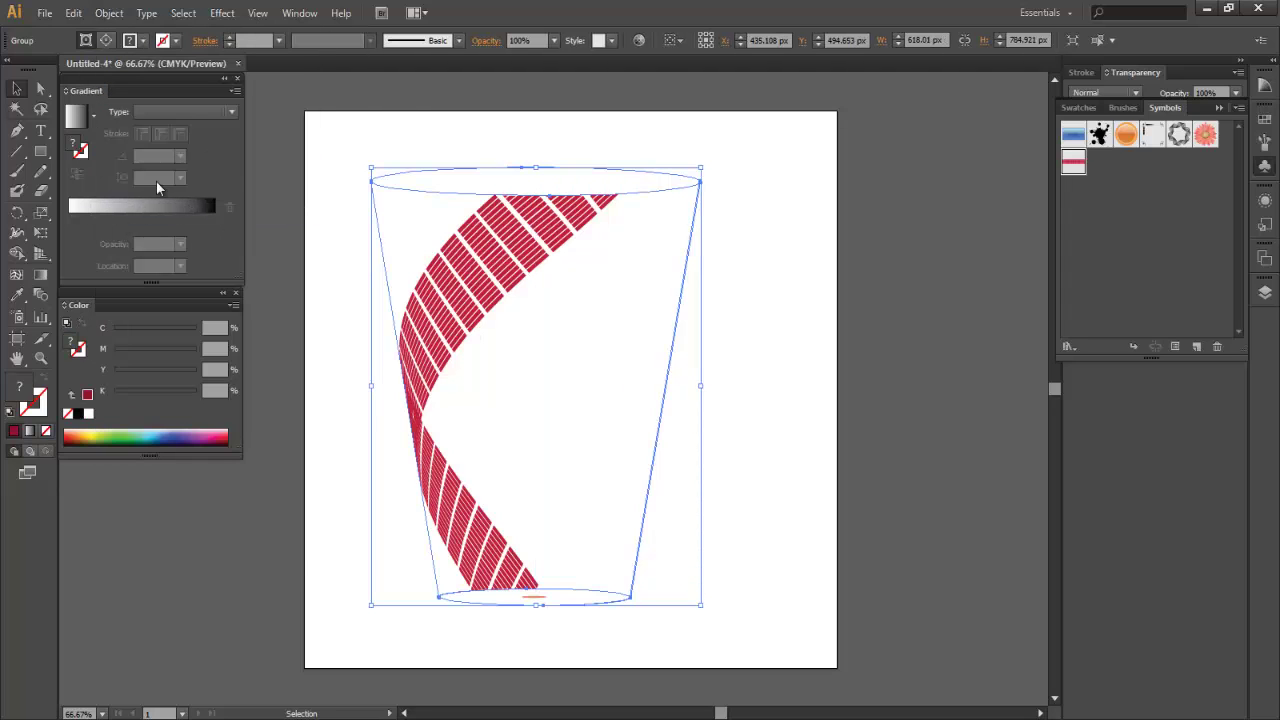
Step: Delete the unfilled cup outline paths from the expanded artwork, keeping the mapped grid ribbon
left_click(43, 90)
left_click(331, 157)
left_click_drag(366, 130, 465, 193)
key("Delete")
key("Delete")
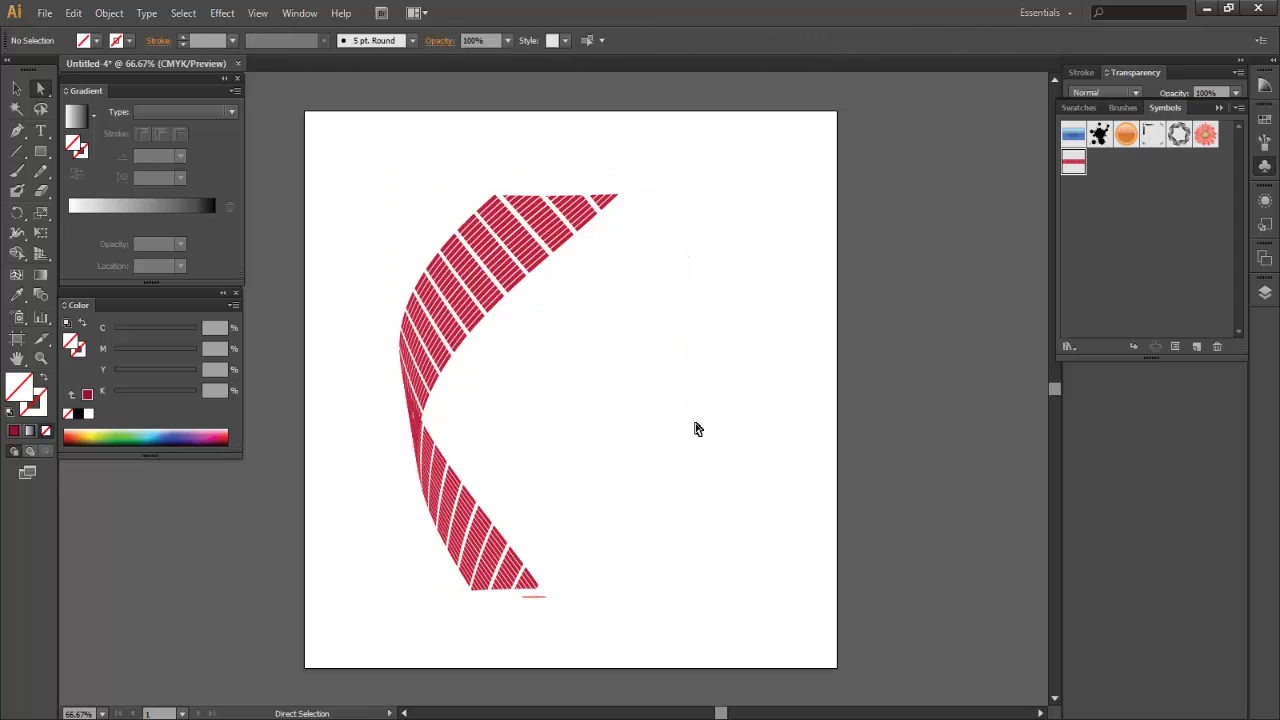
left_click_drag(671, 186, 613, 342)
left_click(644, 450)
left_click(526, 598)
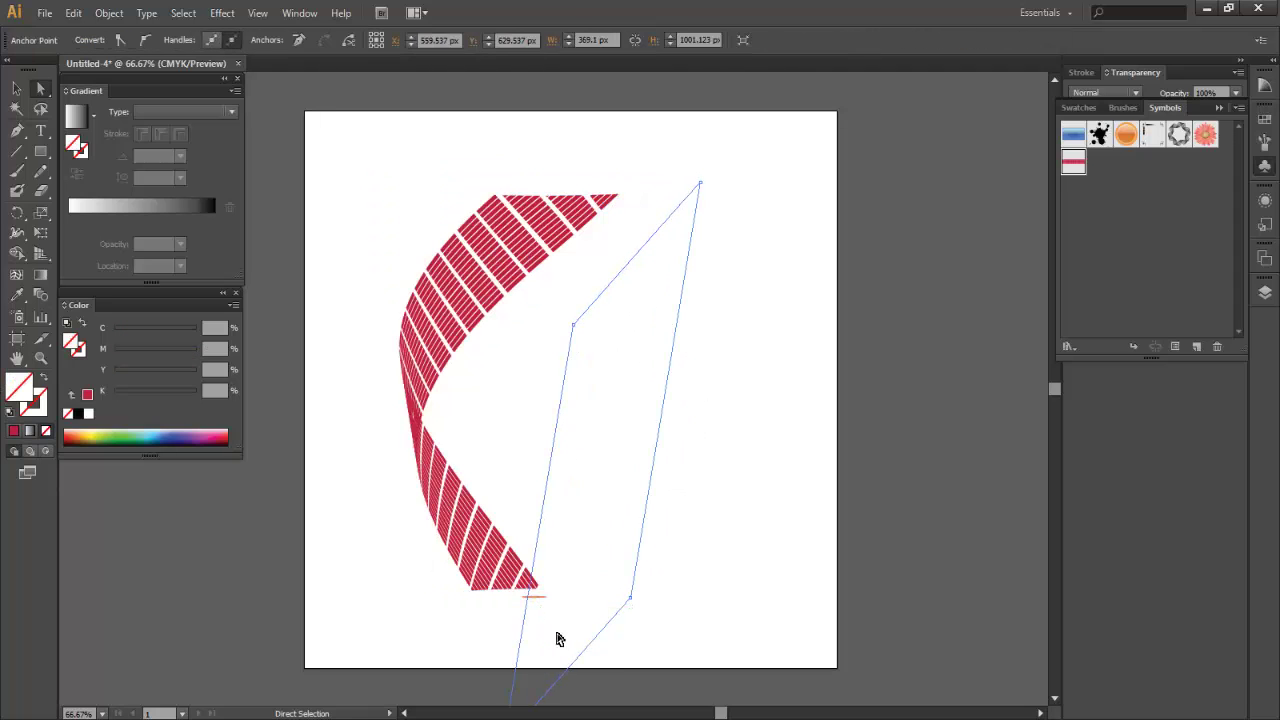
key("Delete")
key("Delete")
Step: Delete the tiny flattened Gerbera artwork just below the ribbon's lower end
left_click(541, 603)
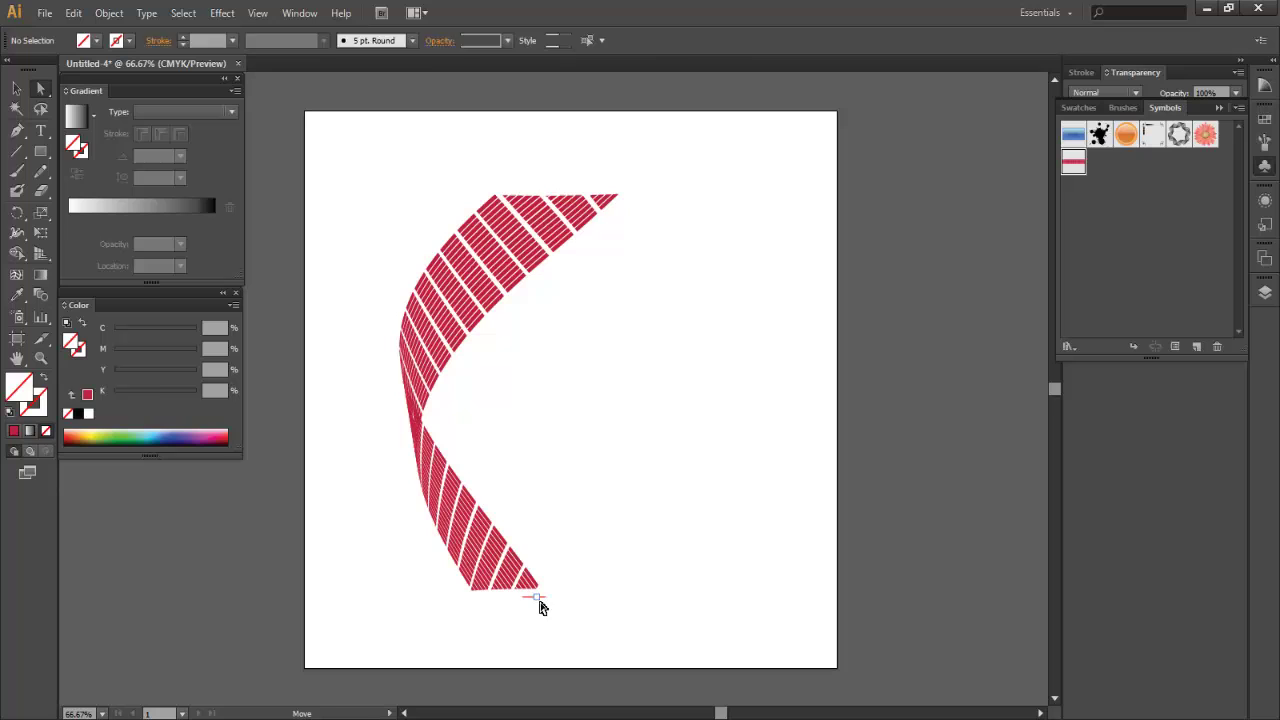
left_click(526, 627)
left_click_drag(528, 630, 551, 608)
key("Delete")
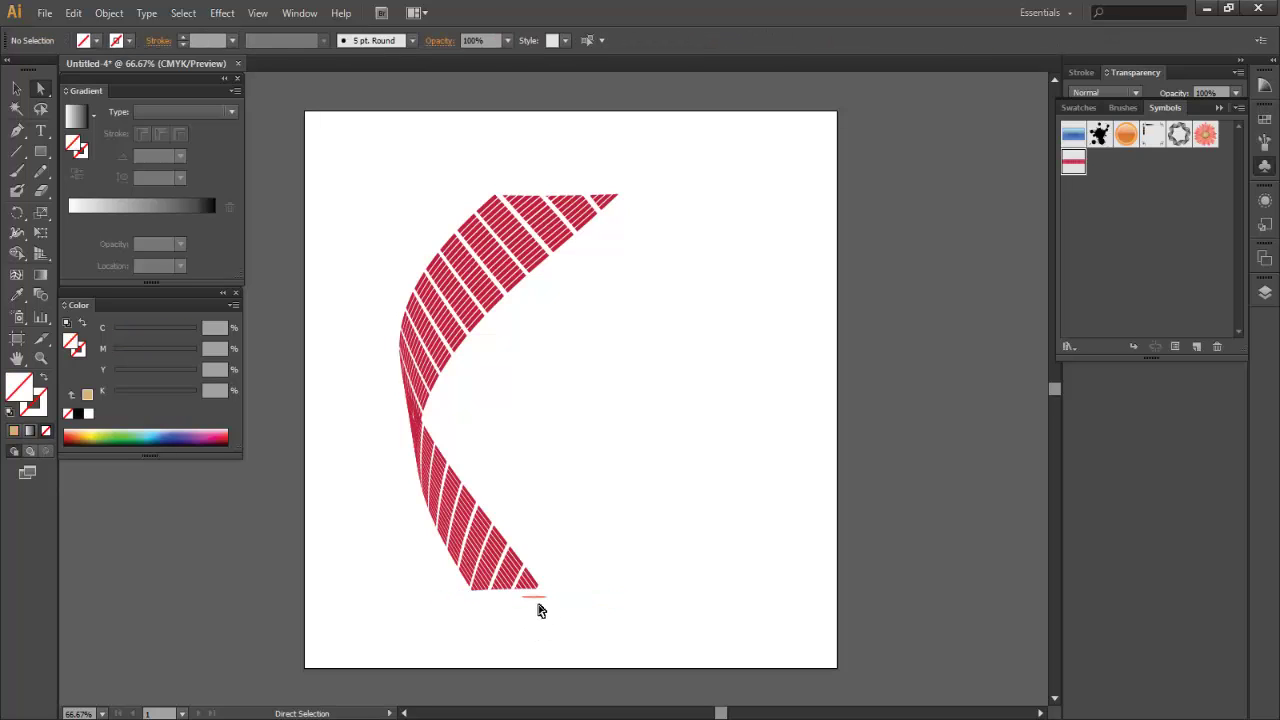
left_click(548, 597)
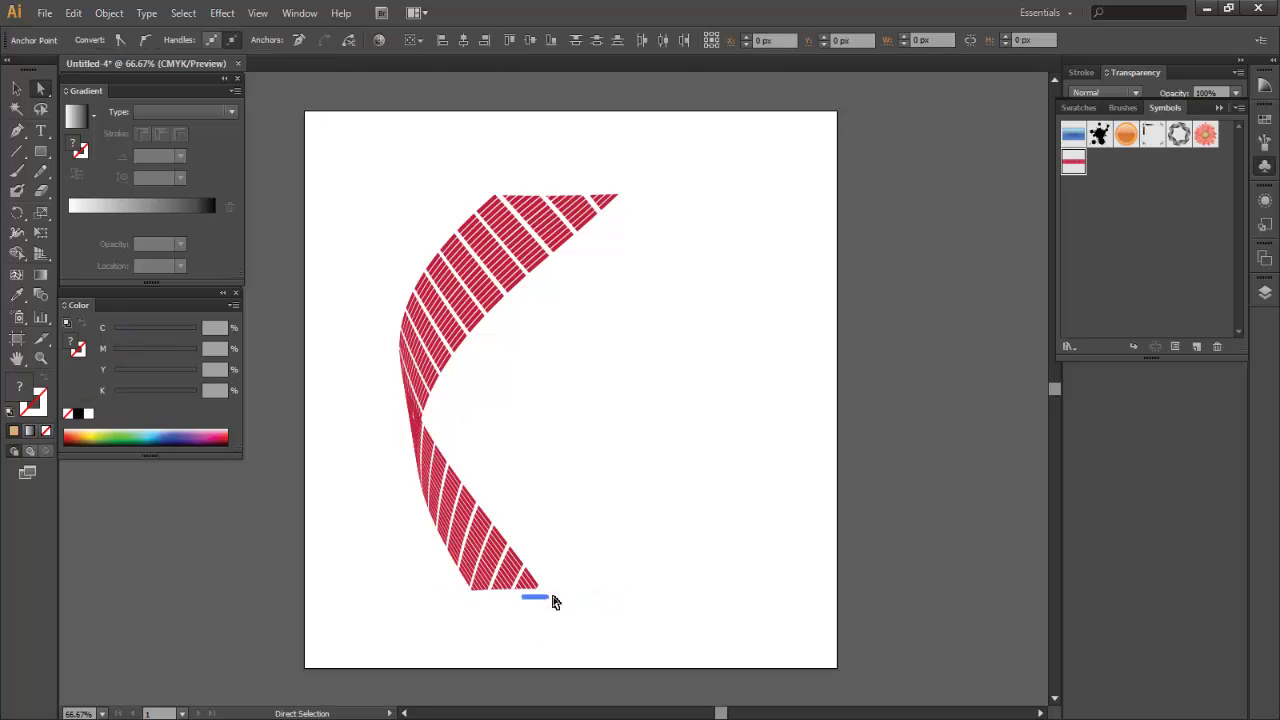
key("Delete")
key("Delete")
Step: Trim the ribbon's lower end by deleting its last grid segments and the leftover sliver
left_click_drag(545, 545, 486, 603)
left_click_drag(583, 574, 491, 583)
key("Delete")
key("Delete")
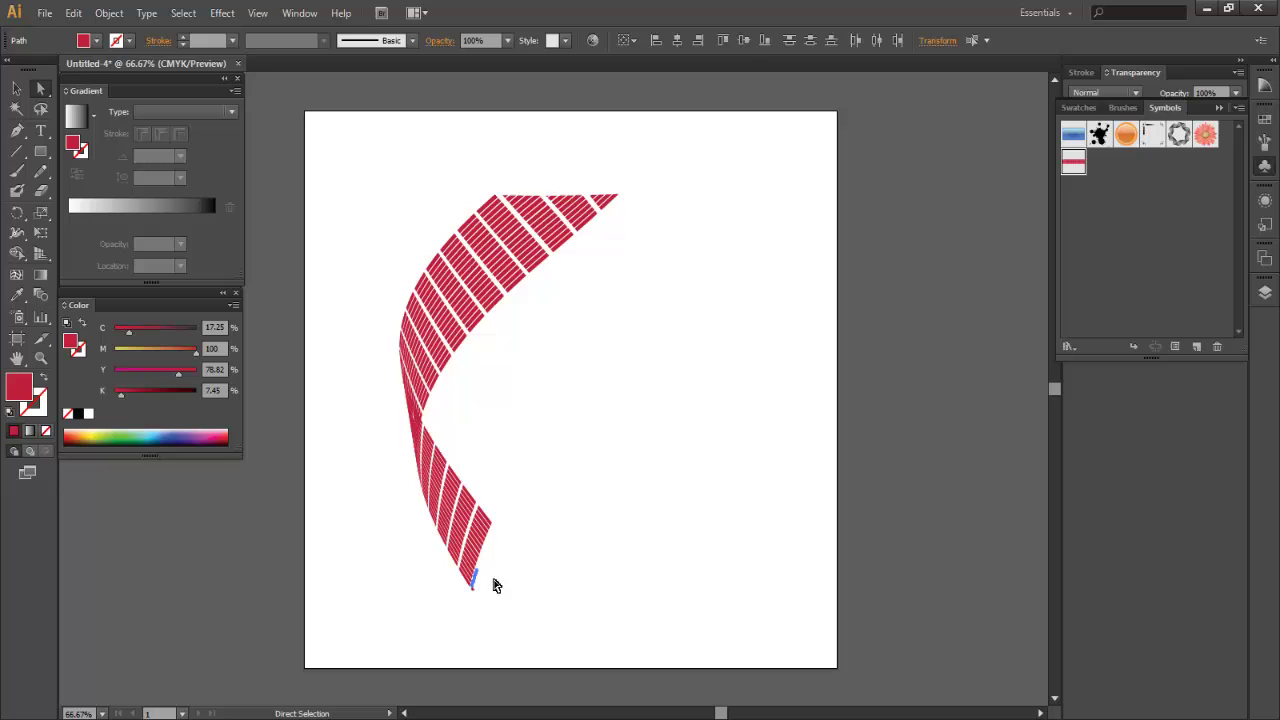
key("Delete")
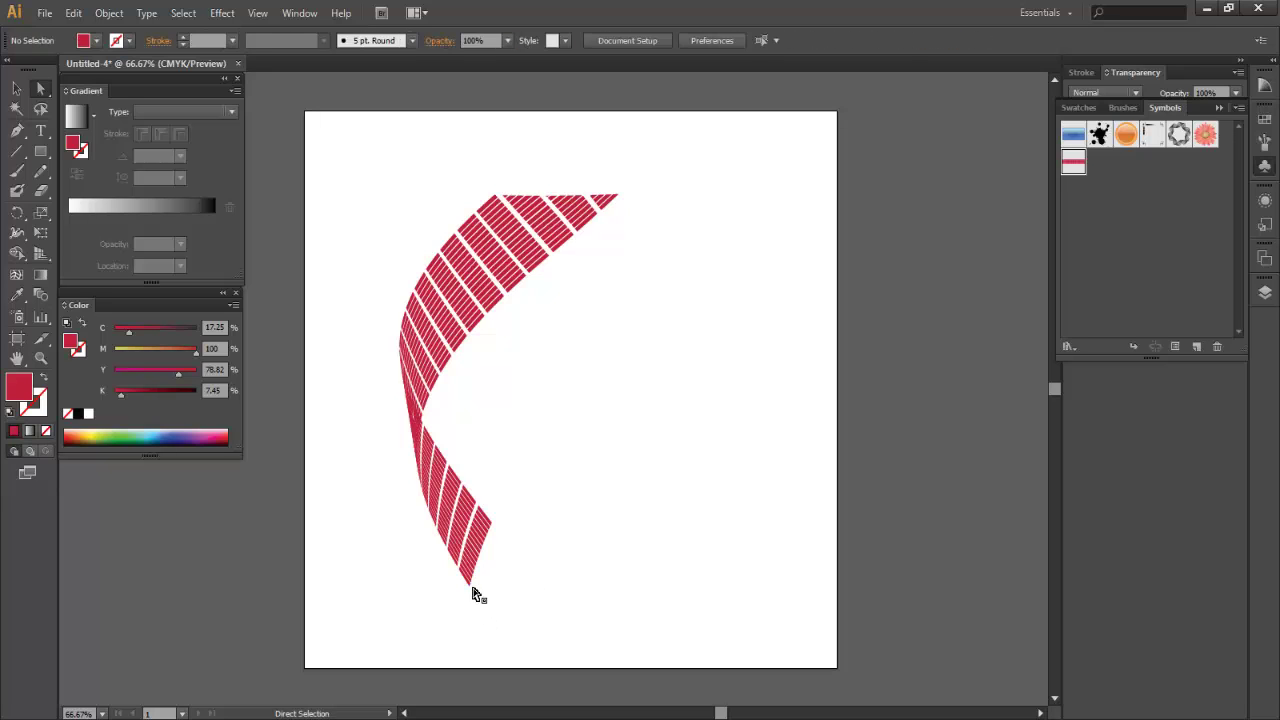
Step: Examine the ribbon's trimmed lower end up close for leftover pieces
left_click(473, 588)
key("ctrl+z")
left_click(514, 582)
key("z")
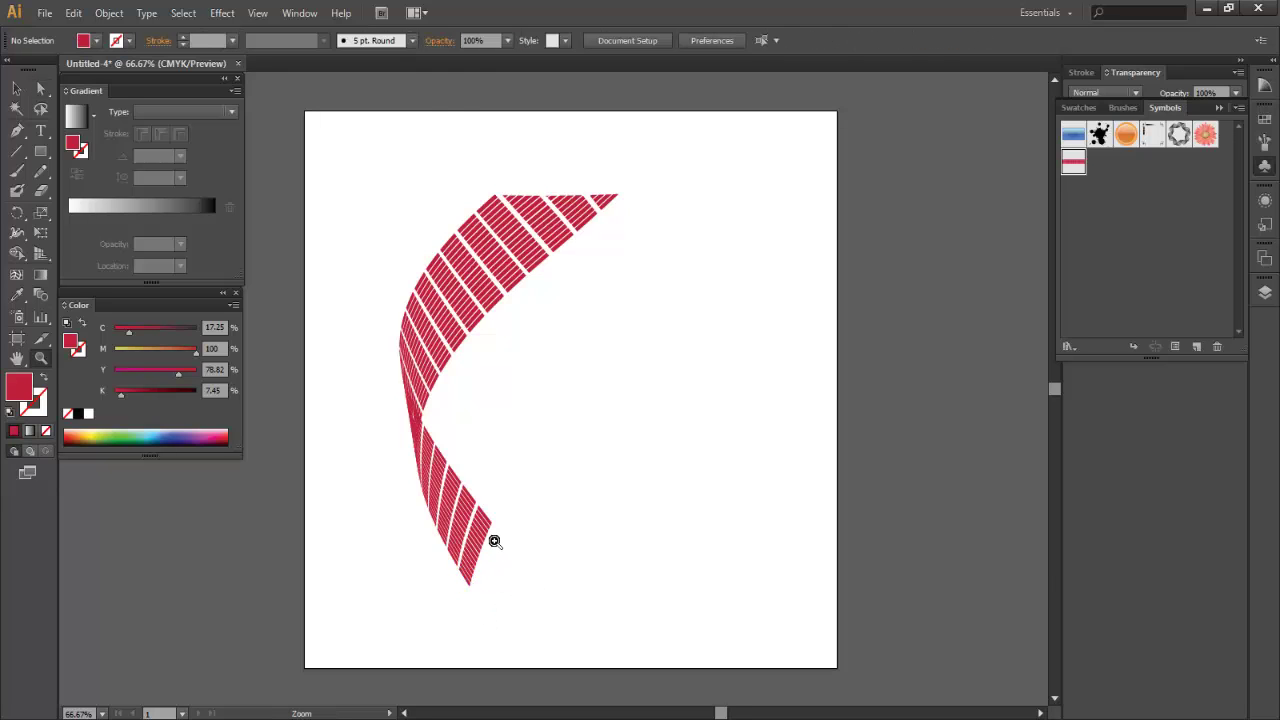
left_click(494, 540)
left_click(494, 540)
key("space")
left_click_drag(612, 453, 606, 478)
key("a")
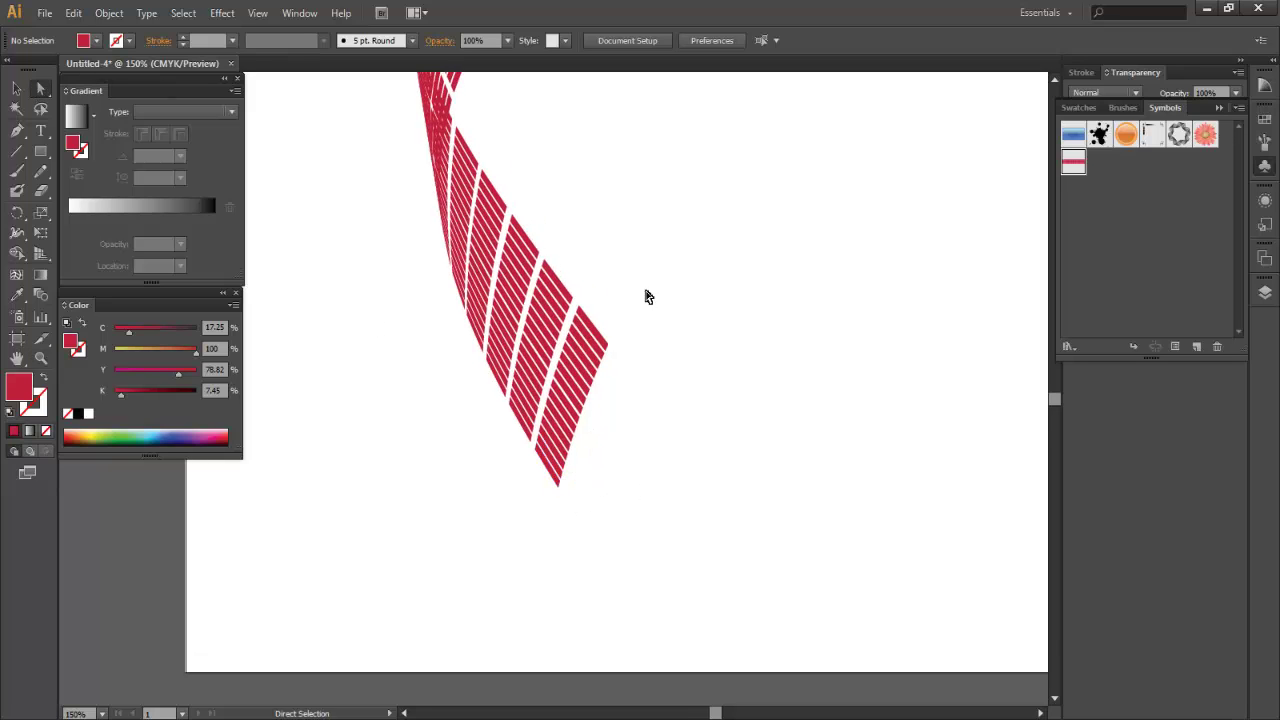
left_click_drag(648, 294, 478, 546)
Step: Delete the outermost cut-off grid segments at the tip of the ribbon's upper end
left_click_drag(665, 78, 574, 569)
left_click(700, 357)
left_click_drag(700, 350, 677, 430)
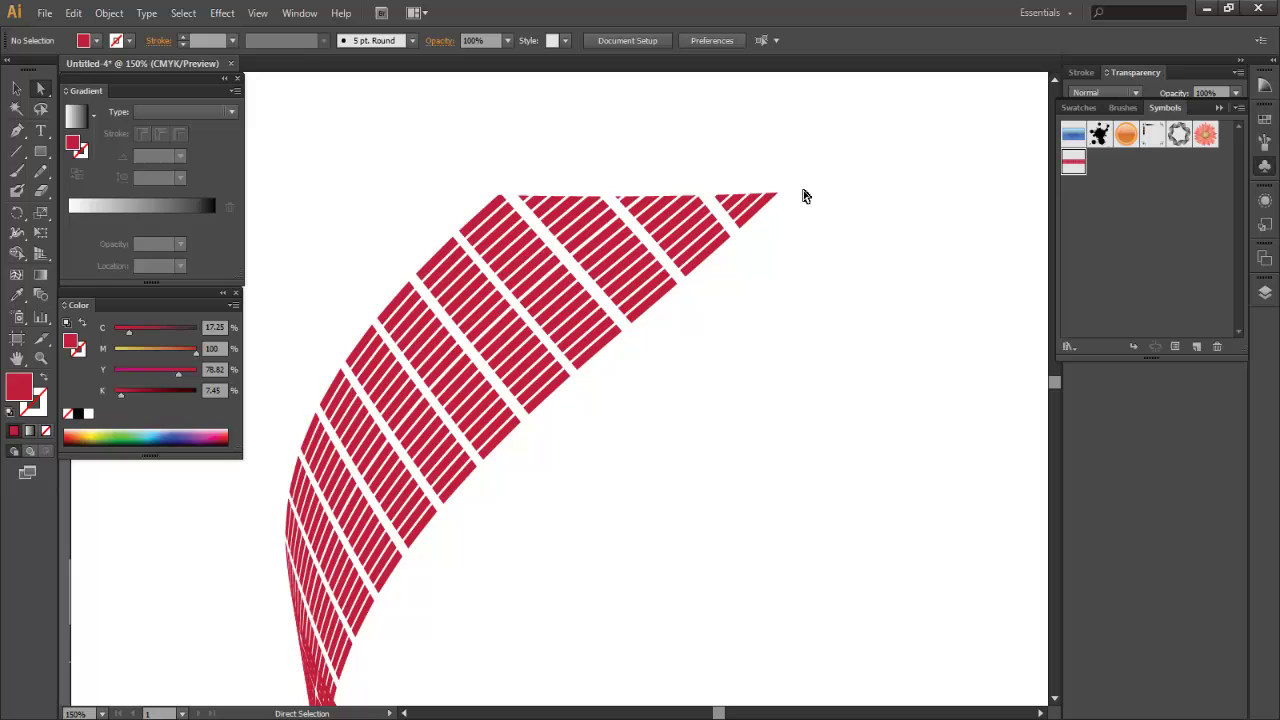
left_click_drag(814, 150, 648, 285)
key("Delete")
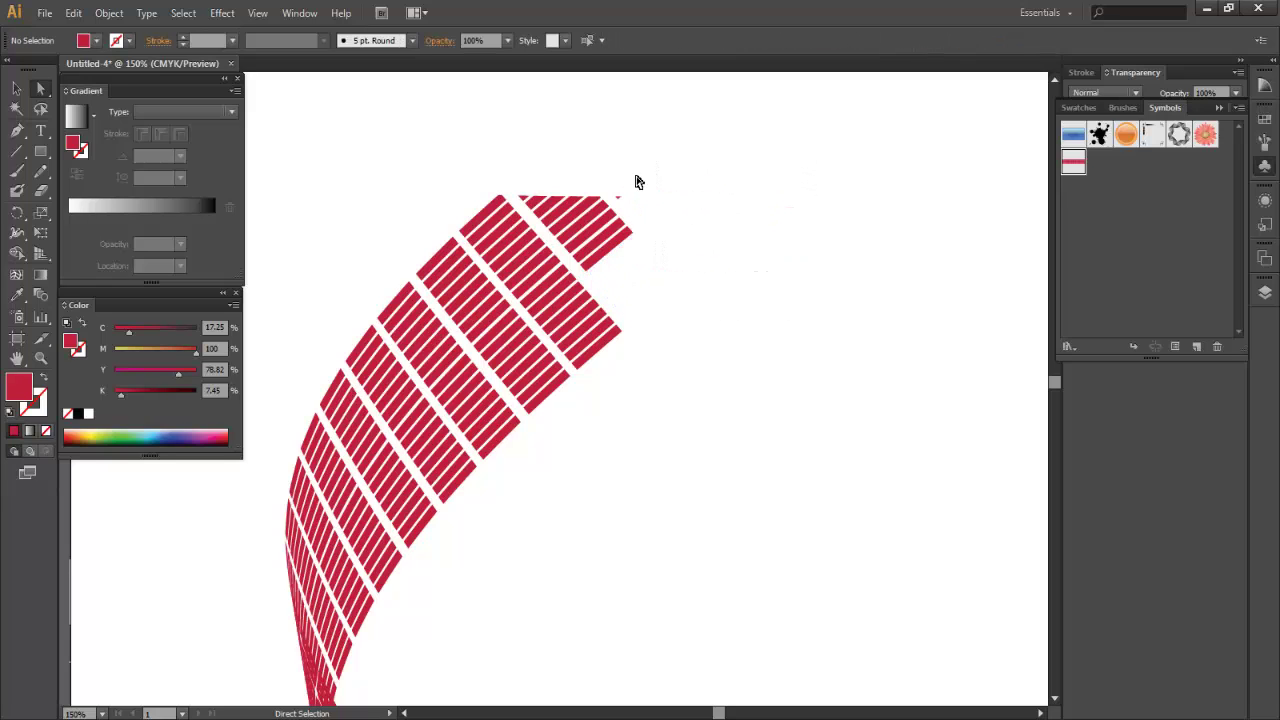
Step: Delete the remaining partial strips and sliver at the ribbon's upper end, leaving a clean edge of full-width strips
left_click_drag(640, 166, 593, 266)
key("Delete")
key("Delete")
left_click_drag(594, 181, 566, 246)
key("Delete")
key("Delete")
left_click_drag(634, 280, 613, 356)
left_click(662, 310)
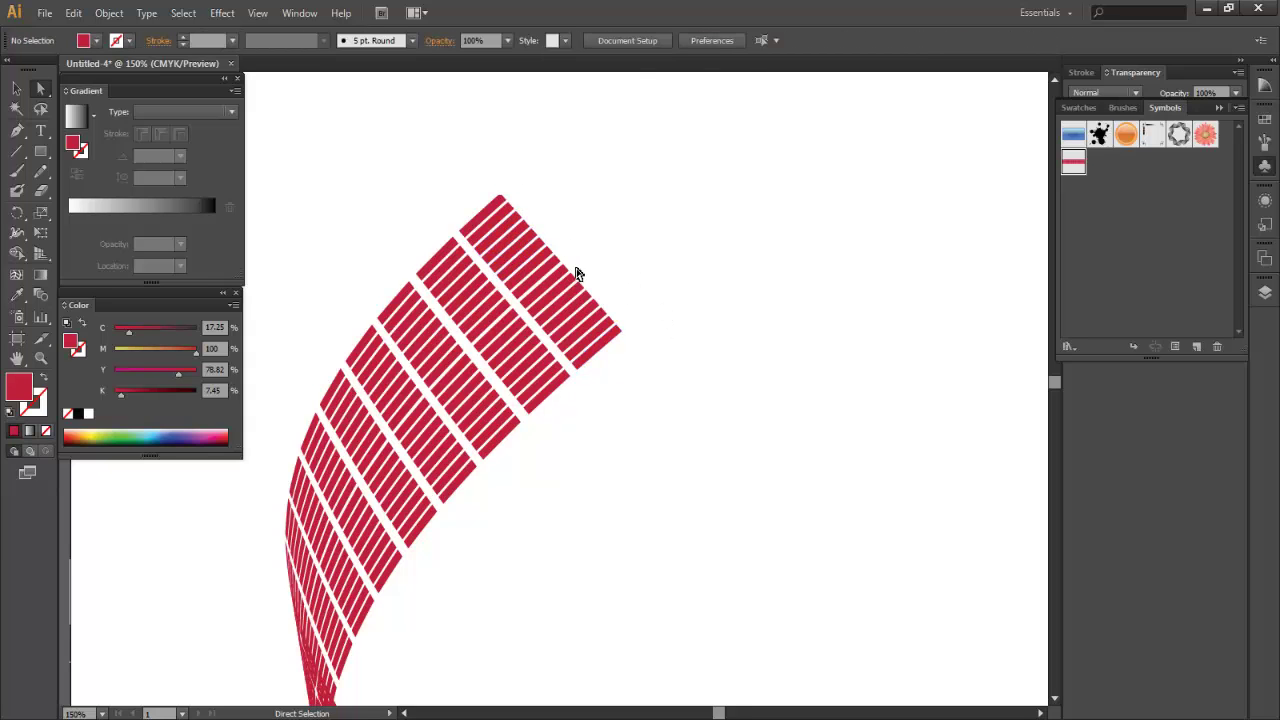
Step: Select the individual grid paths of the ribbon's upper part, down to just above the twist
key("space")
left_click_drag(476, 350, 611, 214)
mouse_move(590, 482)
left_mouse_down()
mouse_move(615, 347)
mouse_move(575, 490)
left_mouse_up()
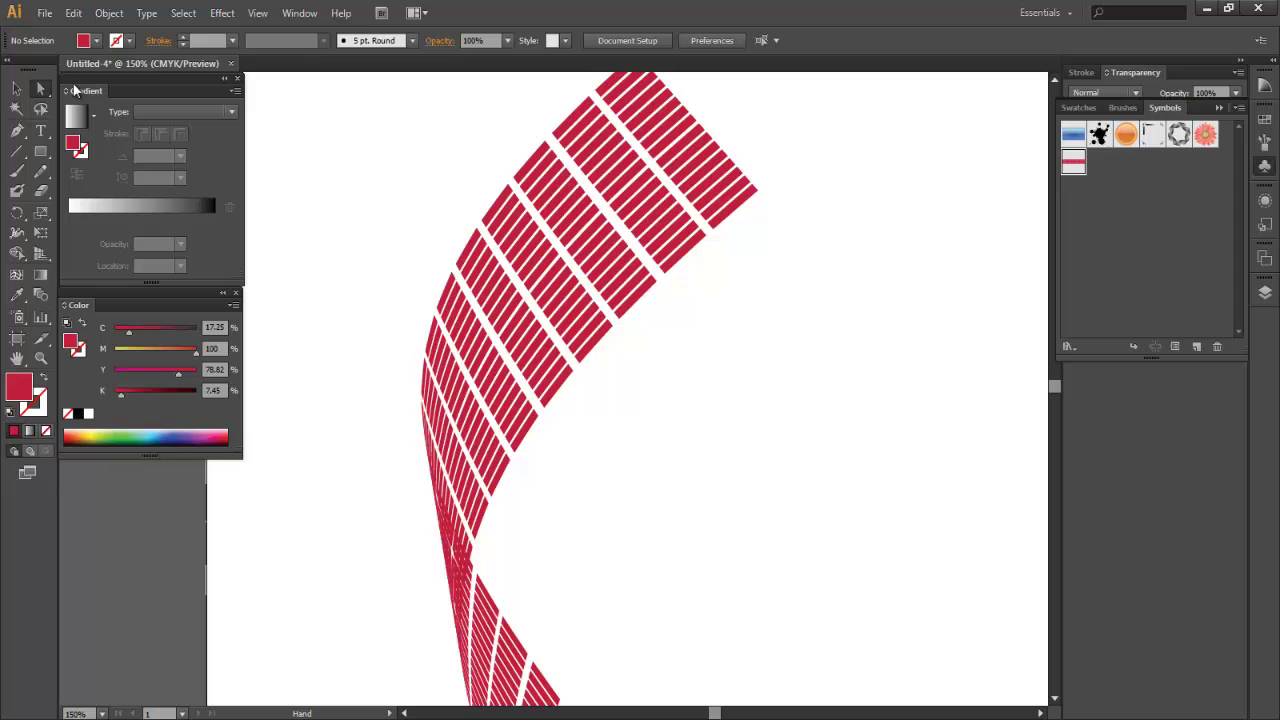
left_click(40, 89)
key("space")
left_click_drag(694, 120, 632, 225)
key("space")
left_click_drag(562, 413, 568, 312)
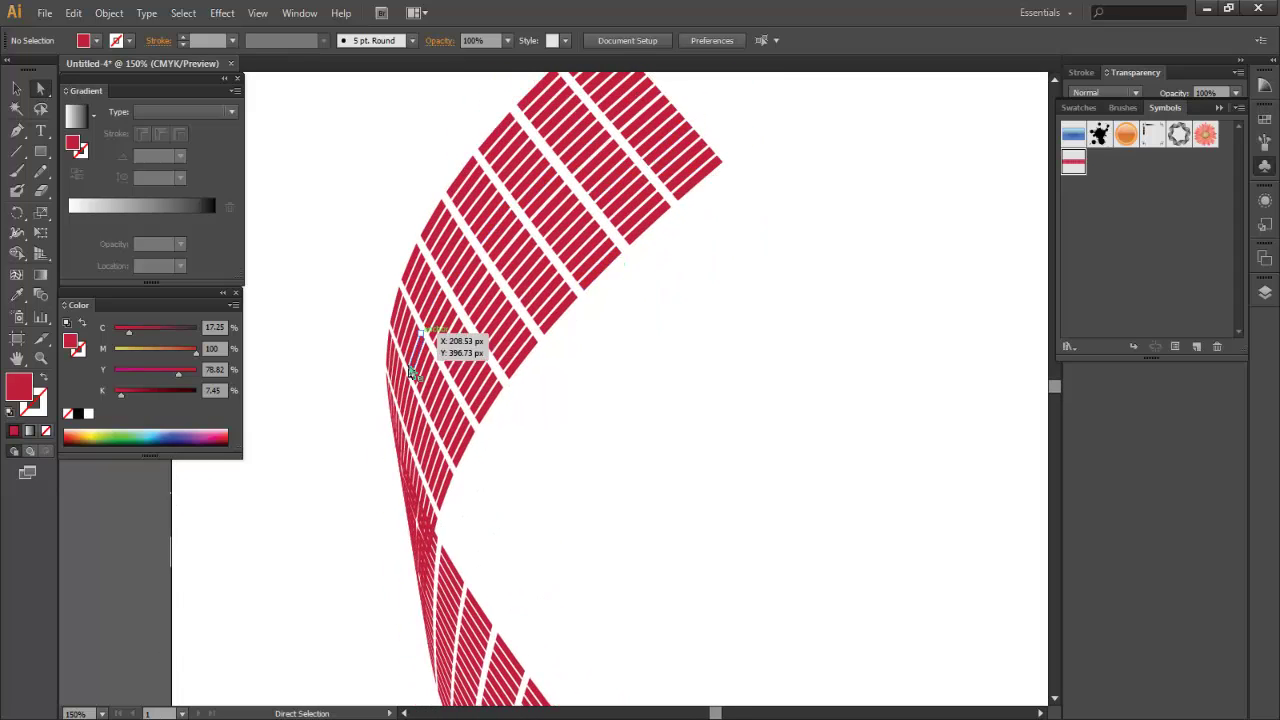
left_click_drag(389, 537, 417, 269)
scroll(629, 420, "up", 6)
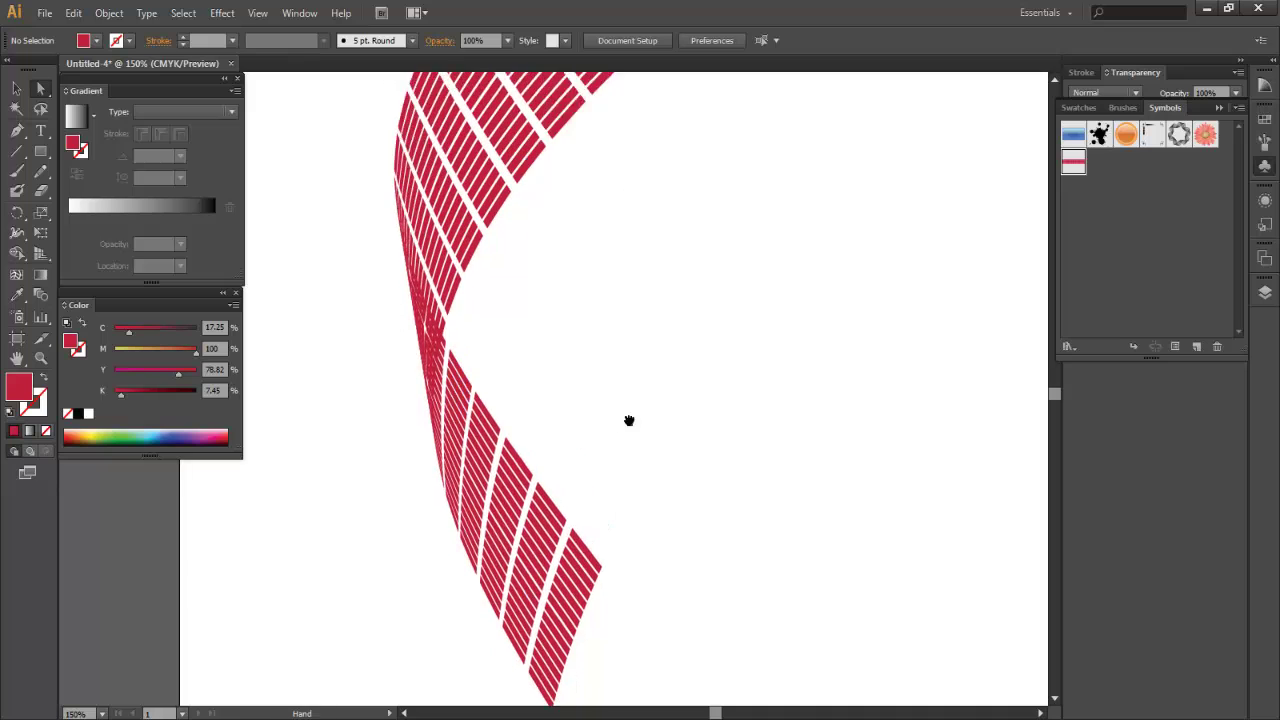
left_click_drag(417, 519, 328, 566)
left_click_drag(497, 536, 576, 235)
left_click(557, 355, "ctrl")
left_click(556, 339, "ctrl")
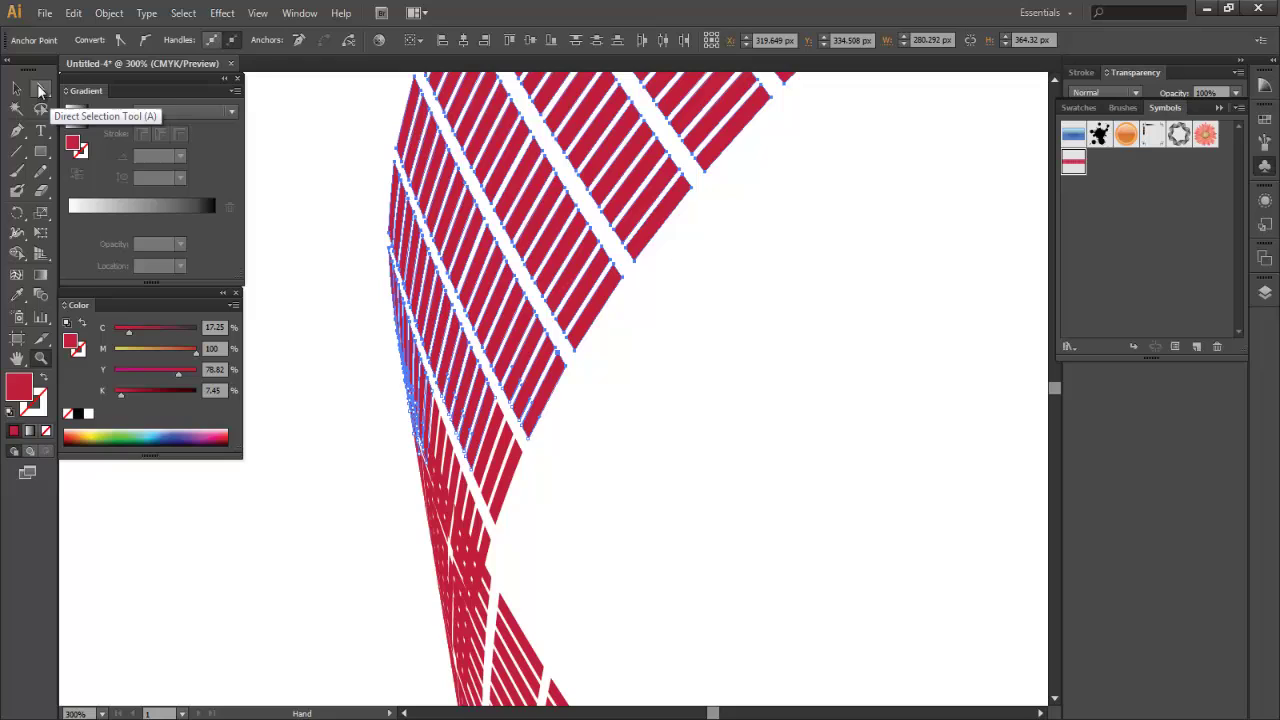
Step: Add the upper part's remaining strips around the twist to the selection, leaving out the lower part
left_click(41, 88)
scroll(455, 316, "down", 3)
left_click_drag(524, 350, 543, 388)
left_click_drag(521, 453, 516, 465)
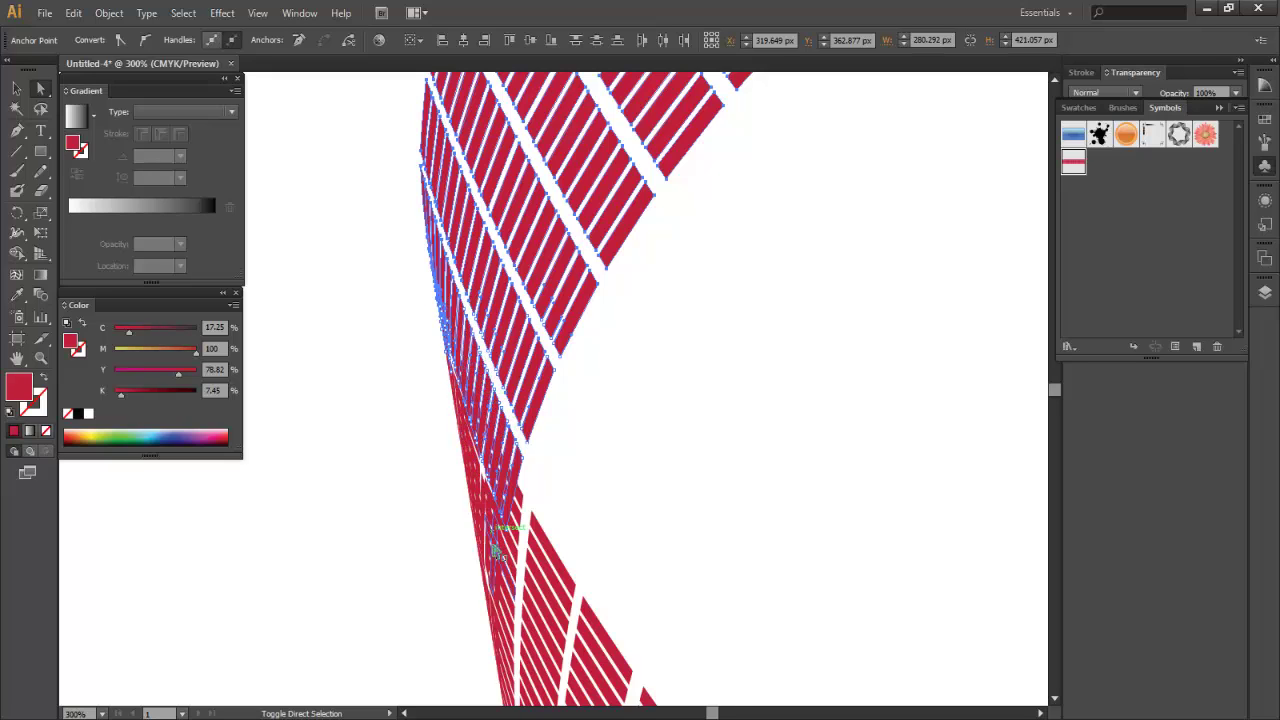
left_click_drag(494, 563, 508, 443)
left_click(514, 436, "shift")
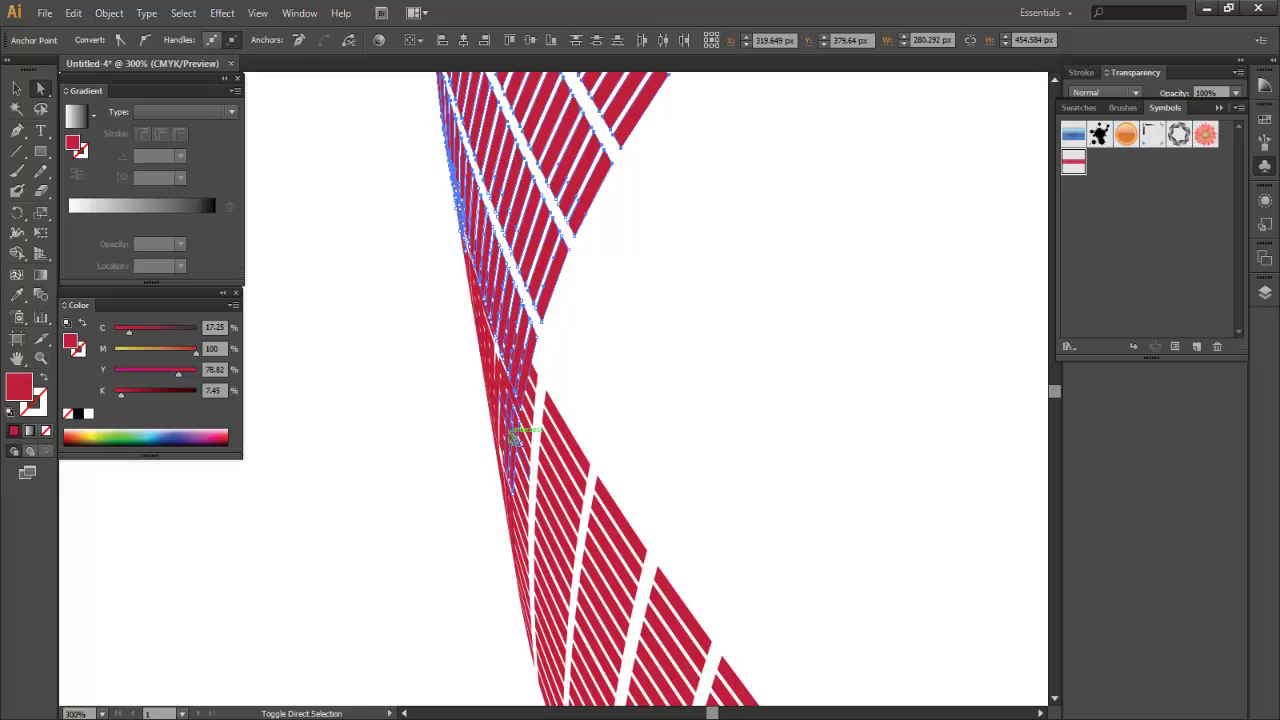
left_click_drag(502, 401, 490, 362)
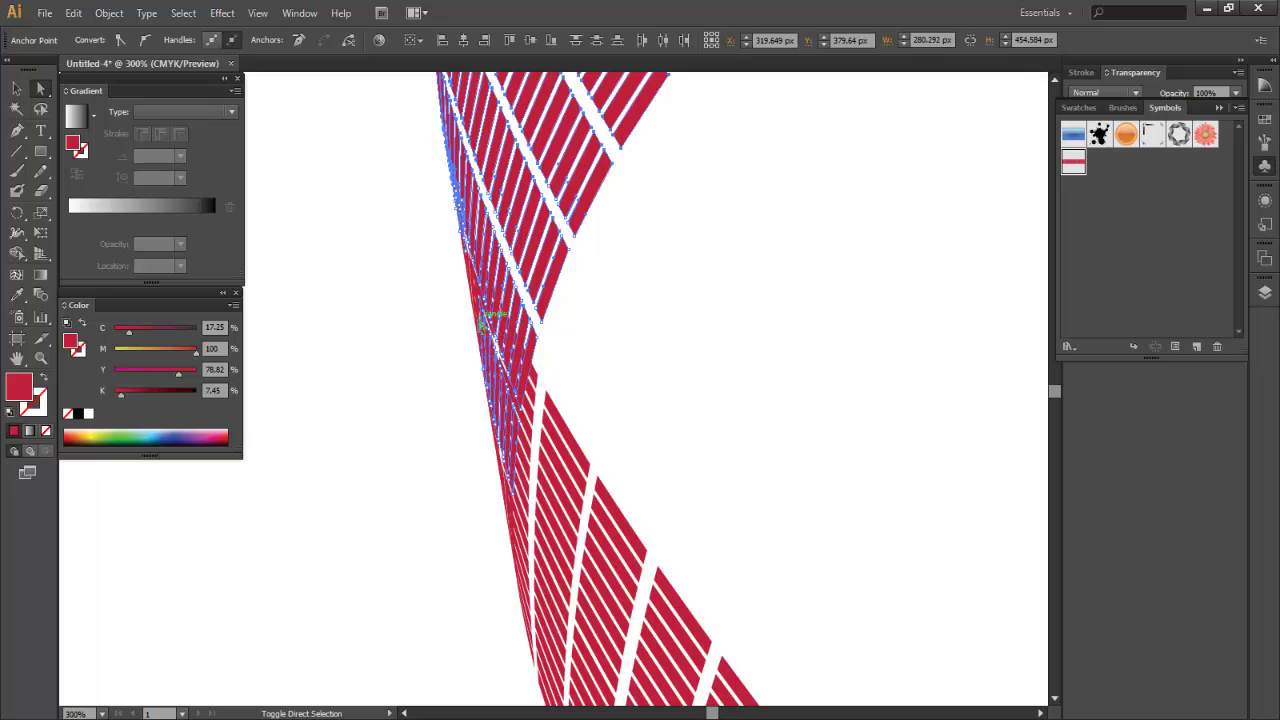
left_click_drag(472, 300, 414, 291)
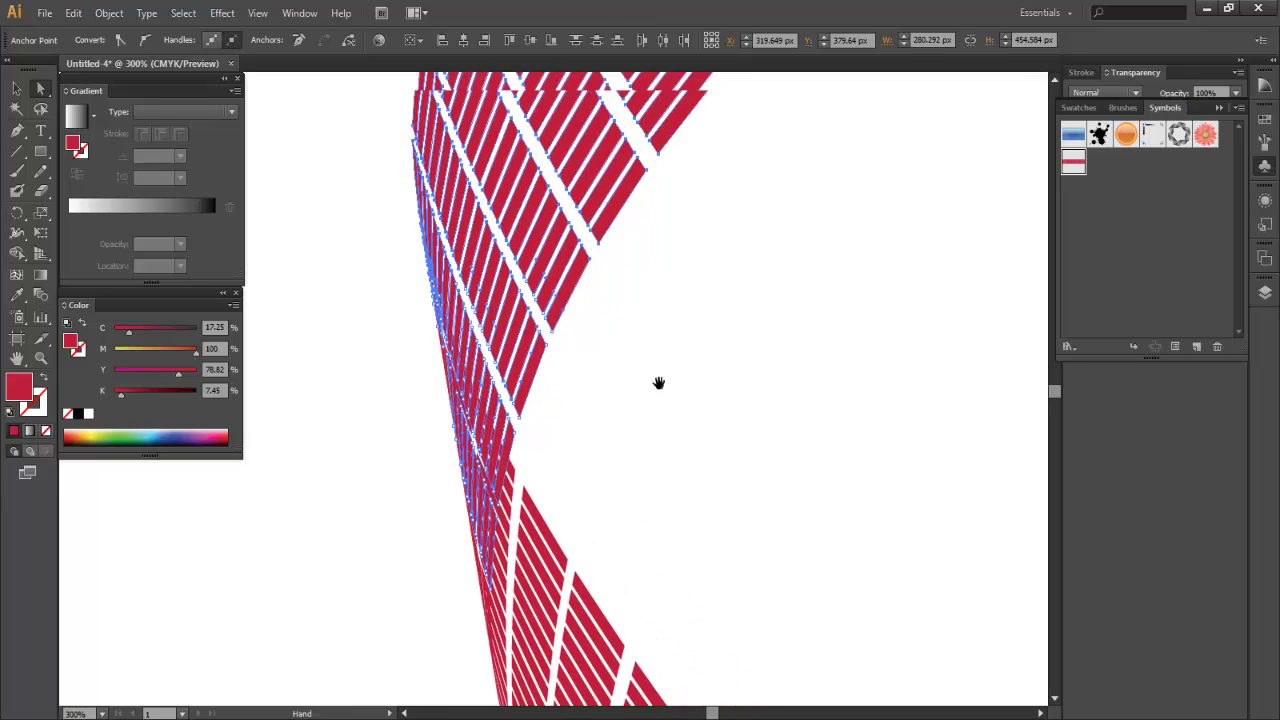
Step: Fill the selected upper ribbon with one linear gradient at about -131° along its length, and set the starting color to cyan
key("z")
left_click(628, 291, "alt")
left_click(628, 291, "alt")
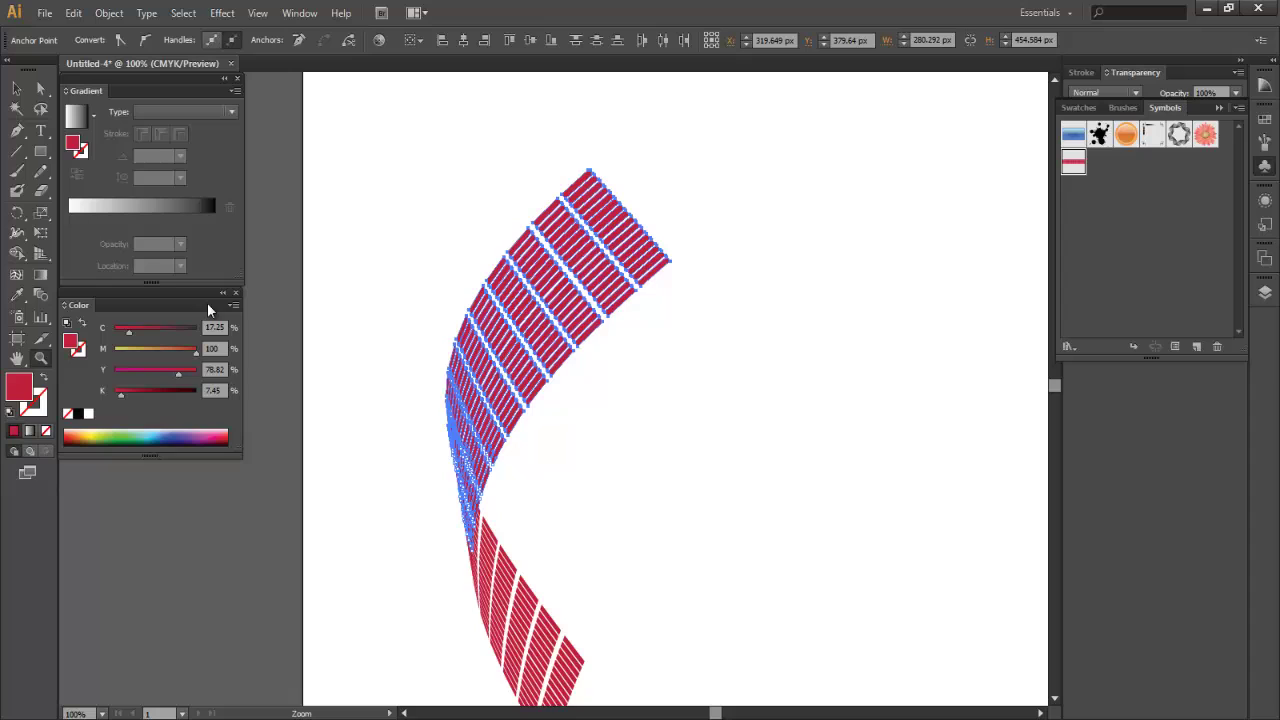
left_click(40, 276)
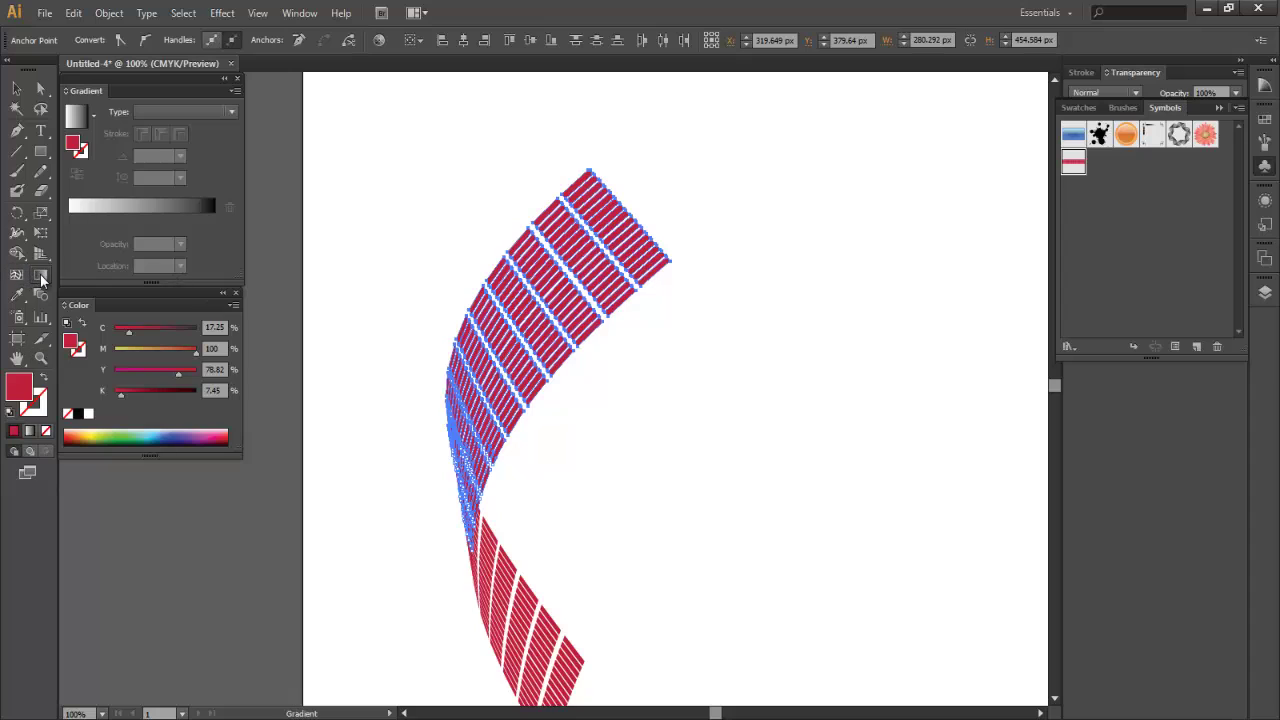
left_click(88, 118)
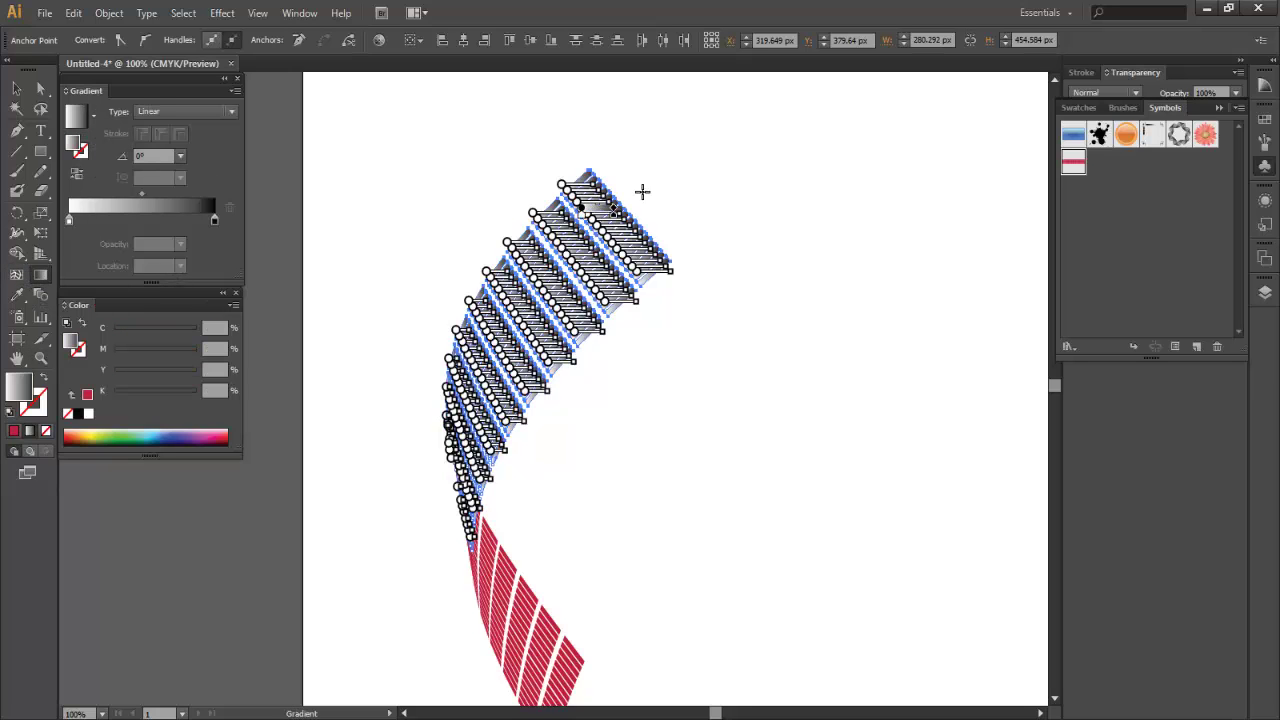
left_click_drag(642, 191, 418, 461)
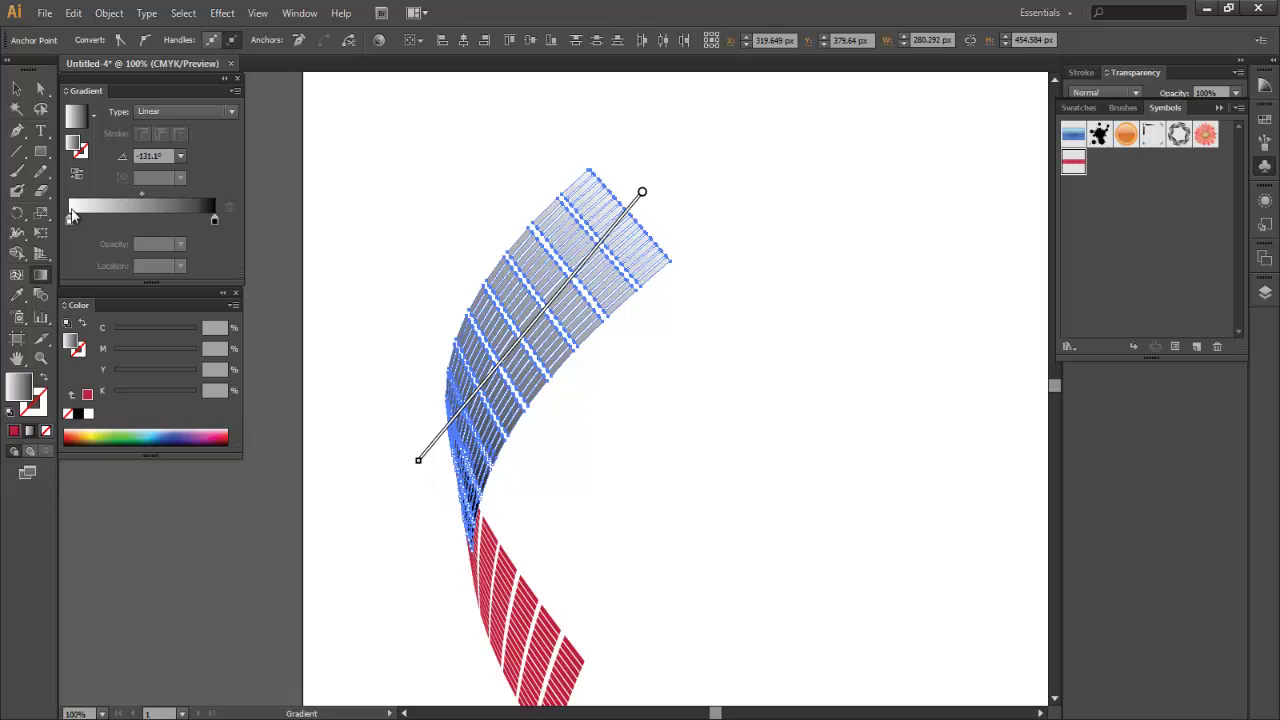
double_click(69, 219)
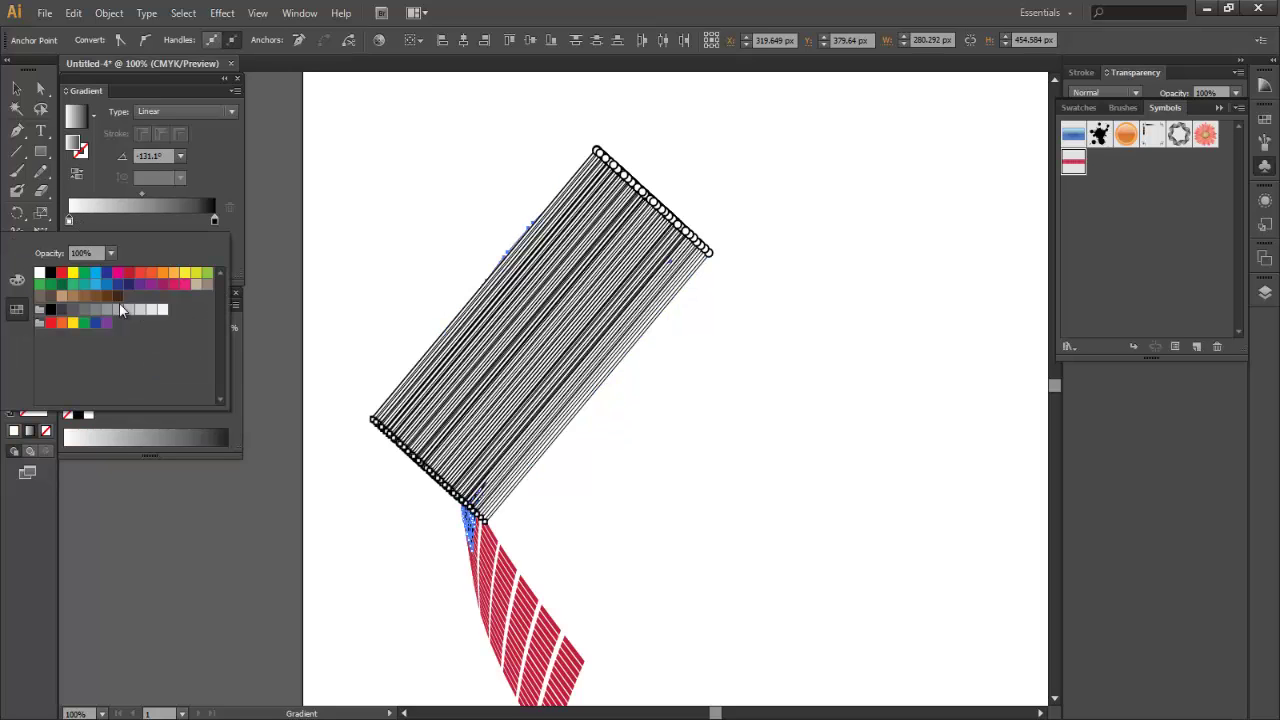
left_click(95, 273)
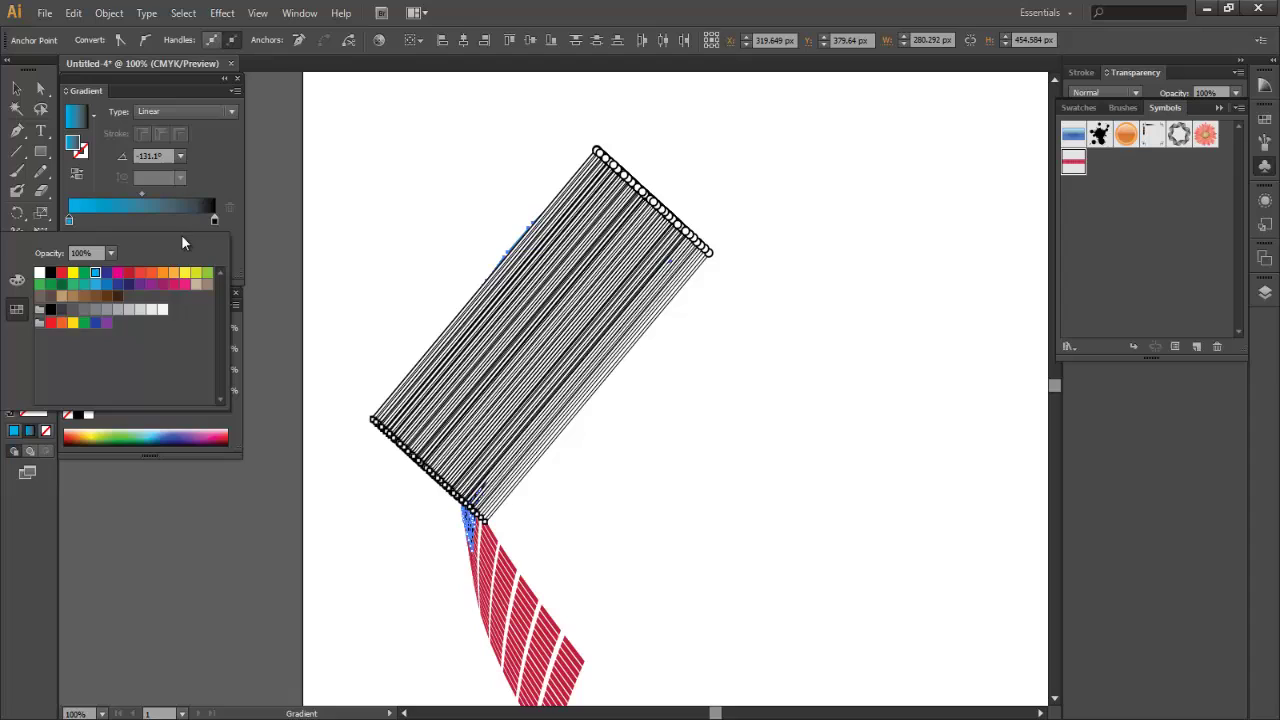
Step: Set the gradient's end color to dark blue, redraw it along the upper ribbon and deselect the artwork
double_click(214, 219)
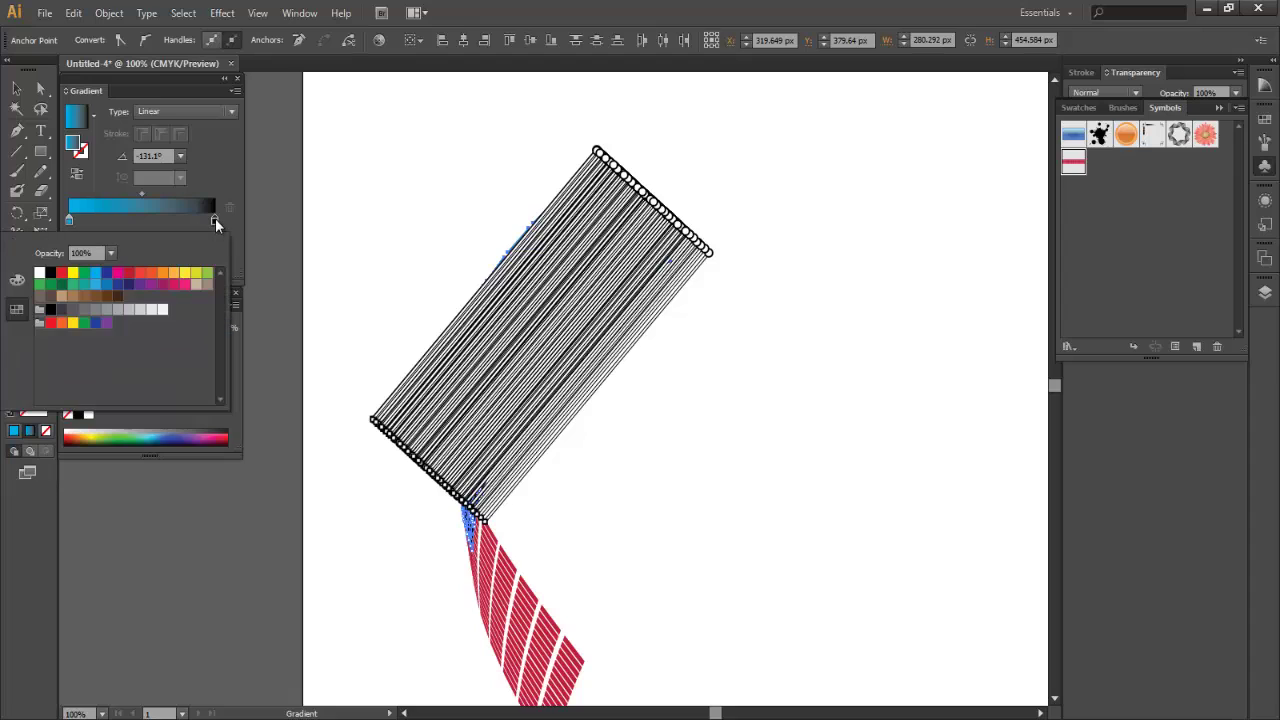
left_click(106, 273)
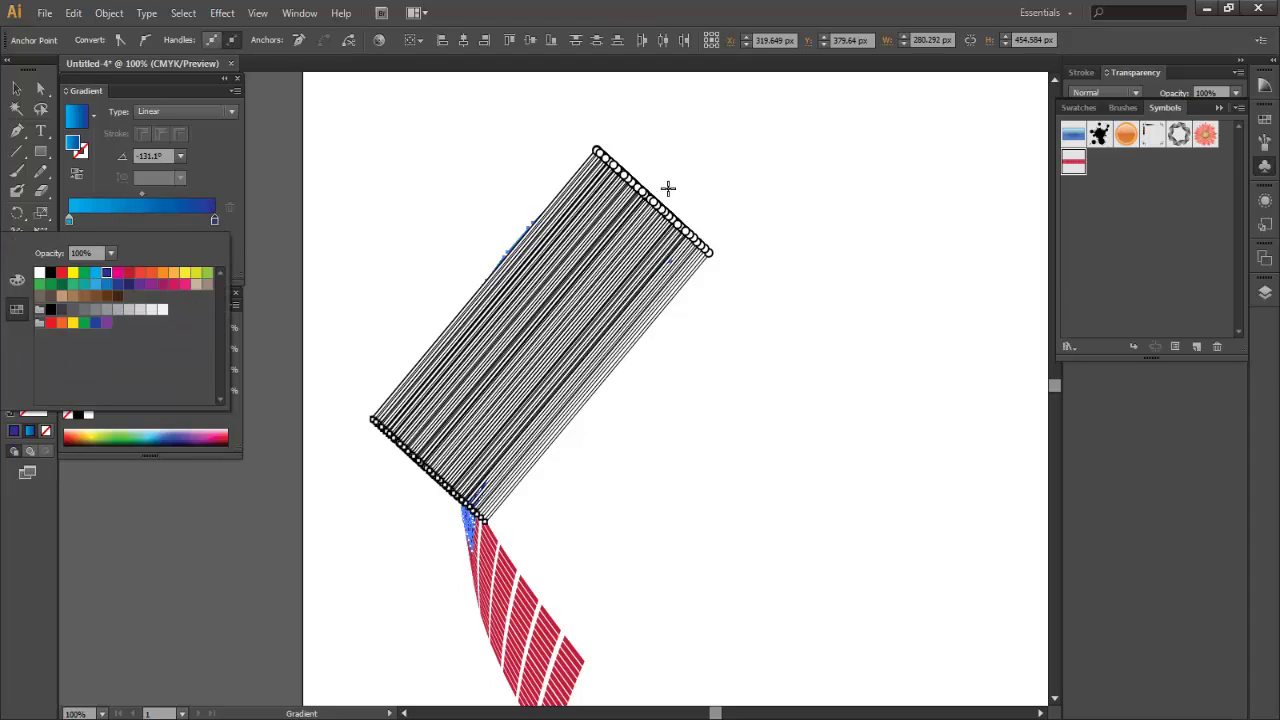
left_click_drag(673, 180, 527, 368)
key("v")
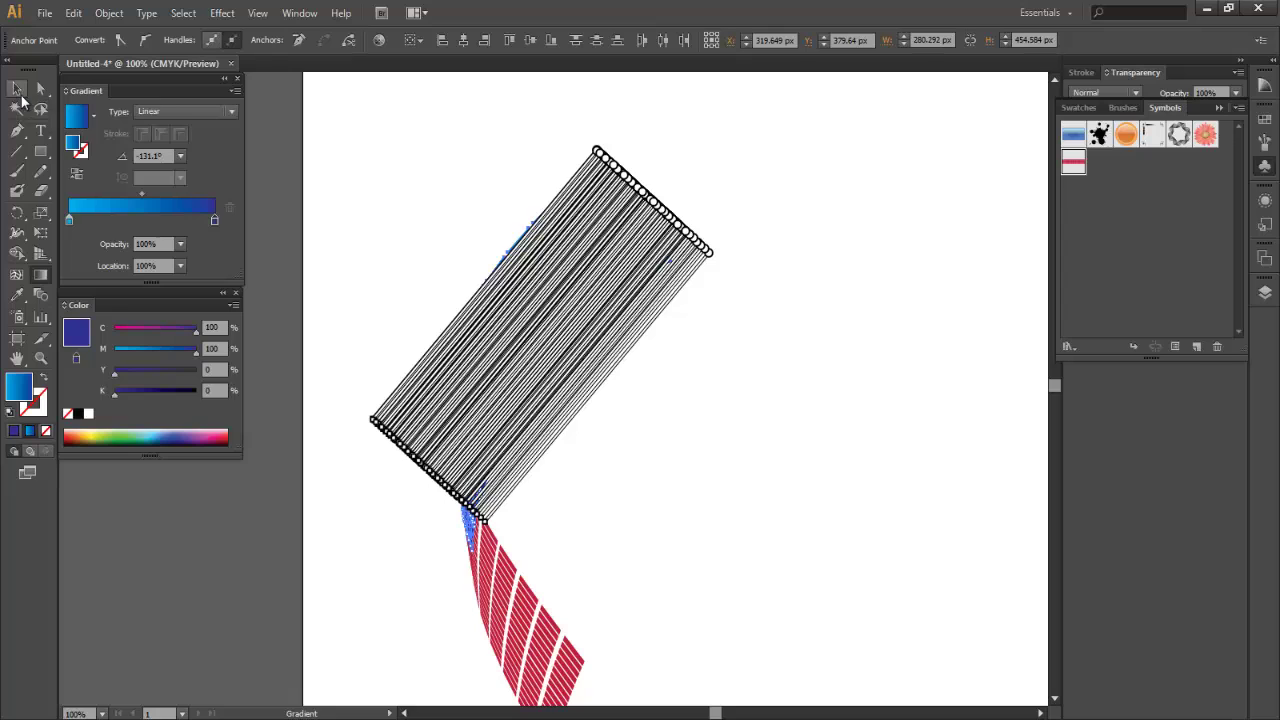
left_click(352, 286)
Step: Select the grid paths of the red lower part of the ribbon, below the twist
left_click_drag(362, 345, 381, 307)
left_click_drag(535, 524, 543, 294)
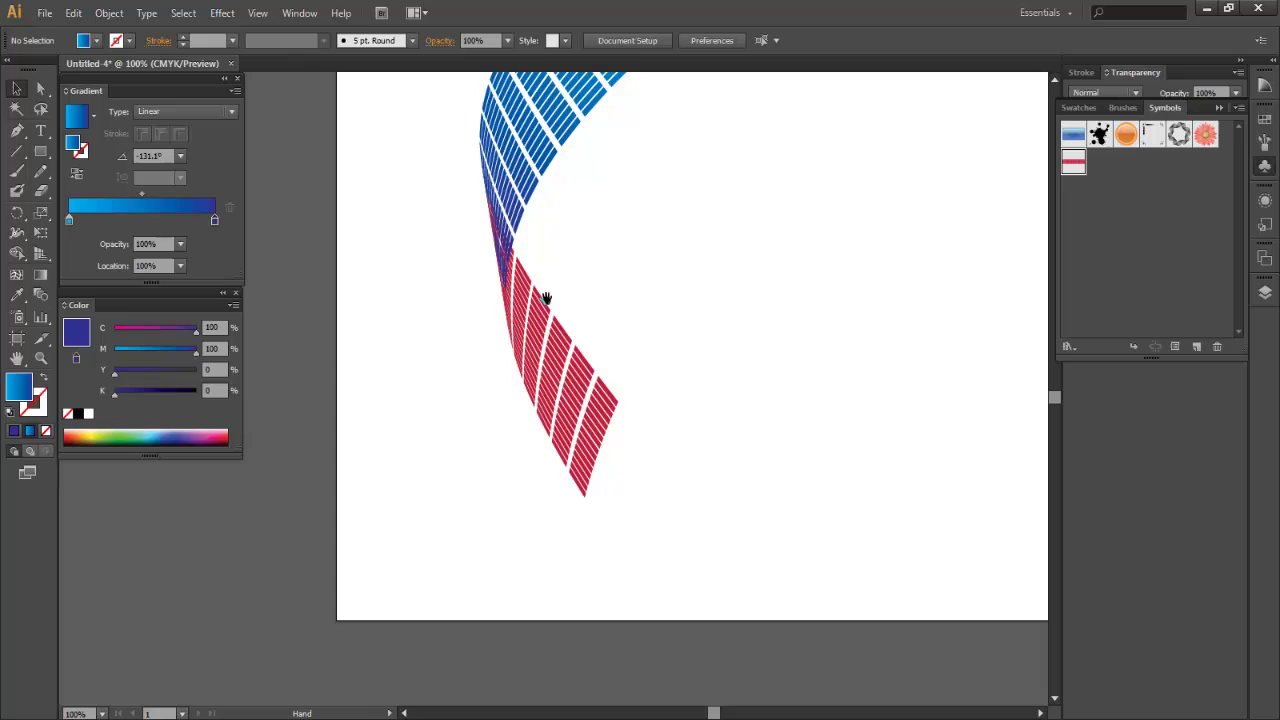
left_click_drag(634, 243, 528, 414)
key("z")
left_click(540, 333)
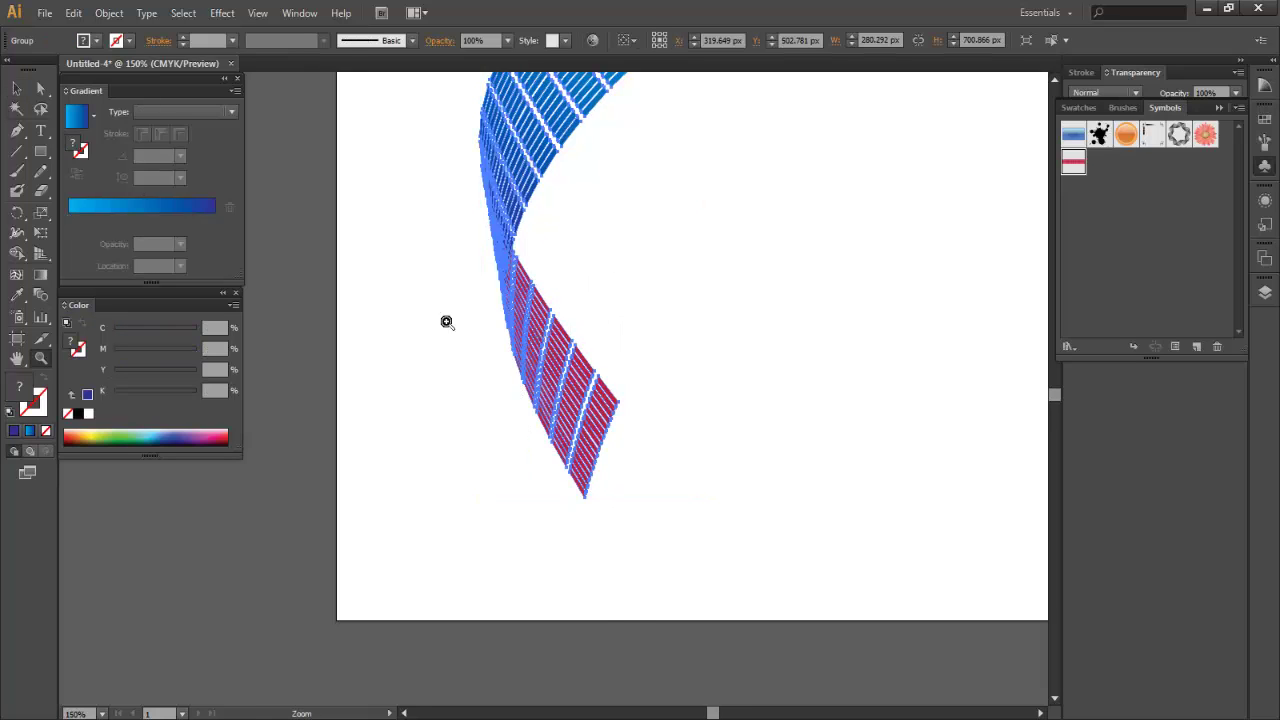
left_click(37, 88)
left_click(331, 318)
left_click_drag(759, 246, 522, 629)
key("z")
left_click(525, 488)
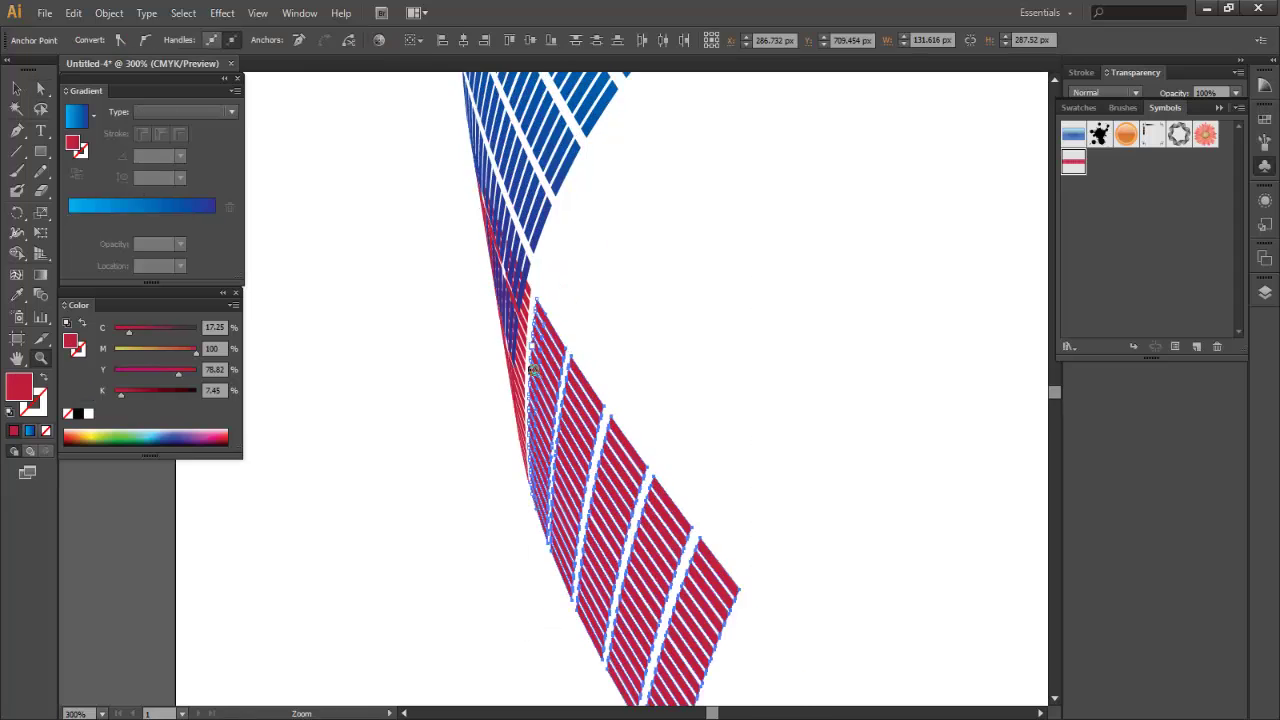
Step: Add the red strips overlapping the twist and along the ribbon's narrow outer edge to the lower-part selection
left_click(41, 88)
scroll(486, 263, "up", 2)
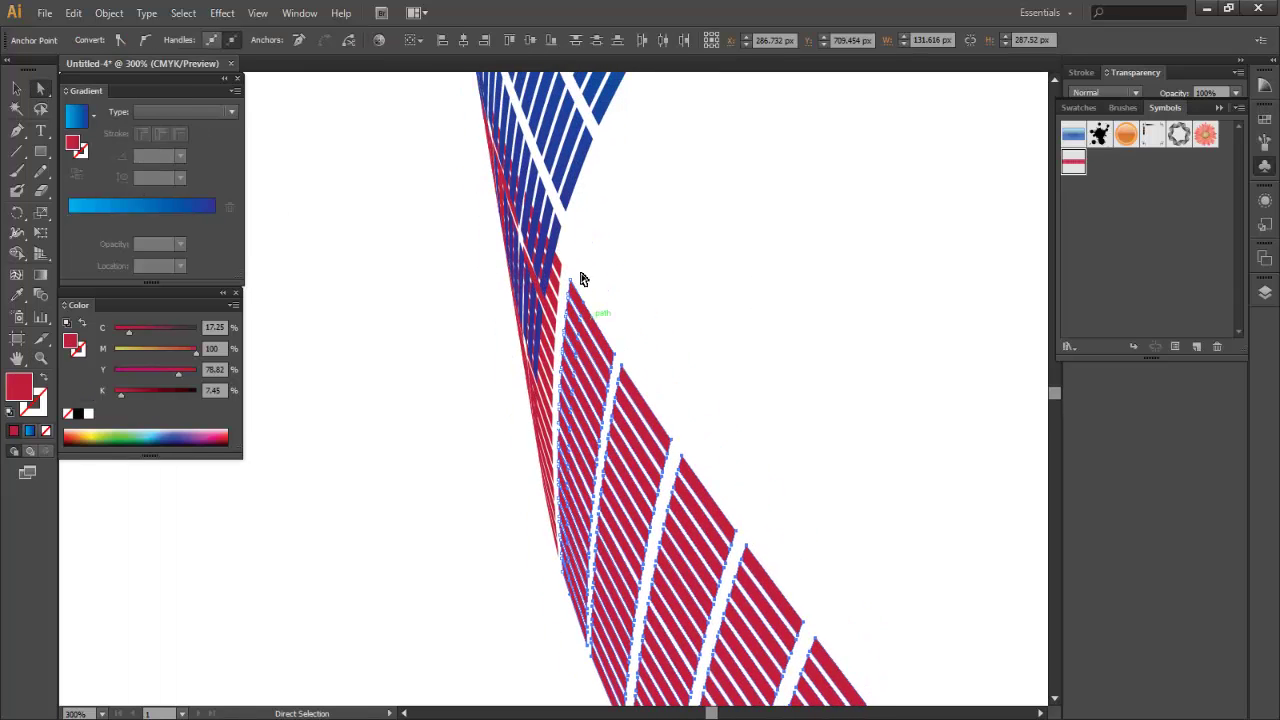
left_click(560, 270, "shift")
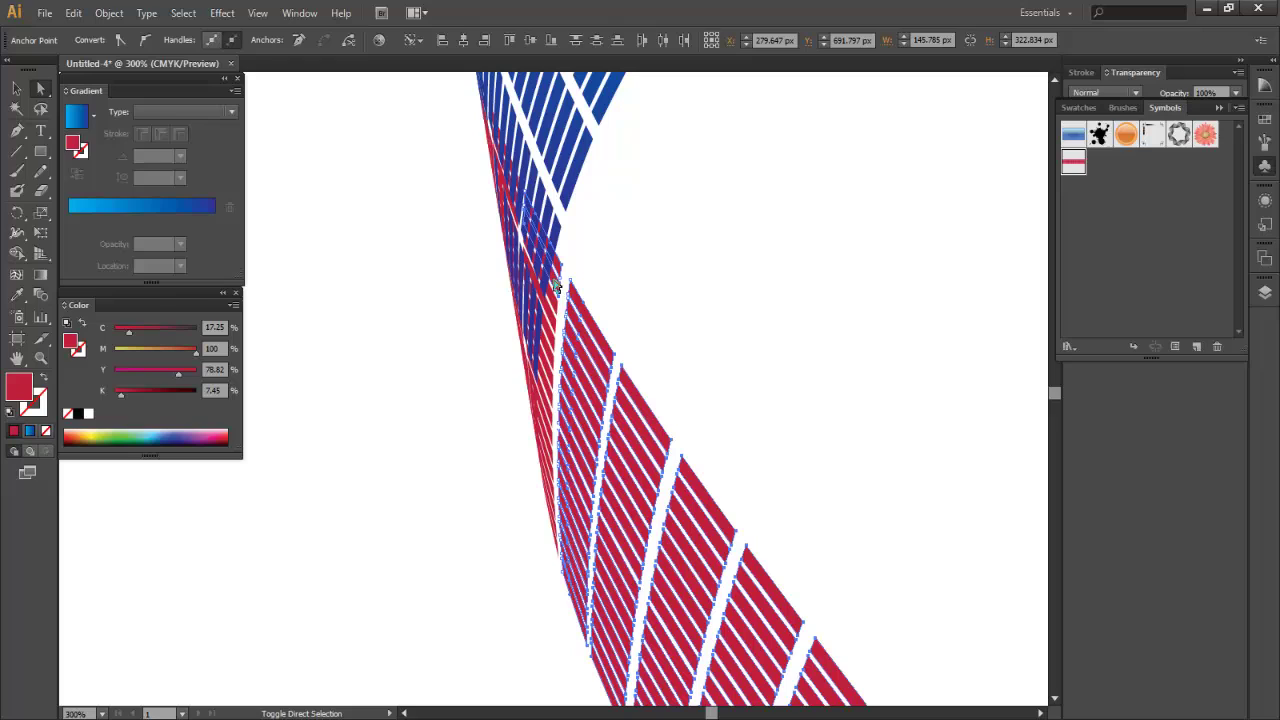
left_click(553, 303, "shift")
left_click(552, 314, "shift")
left_click(552, 330, "shift")
left_click(551, 348, "shift")
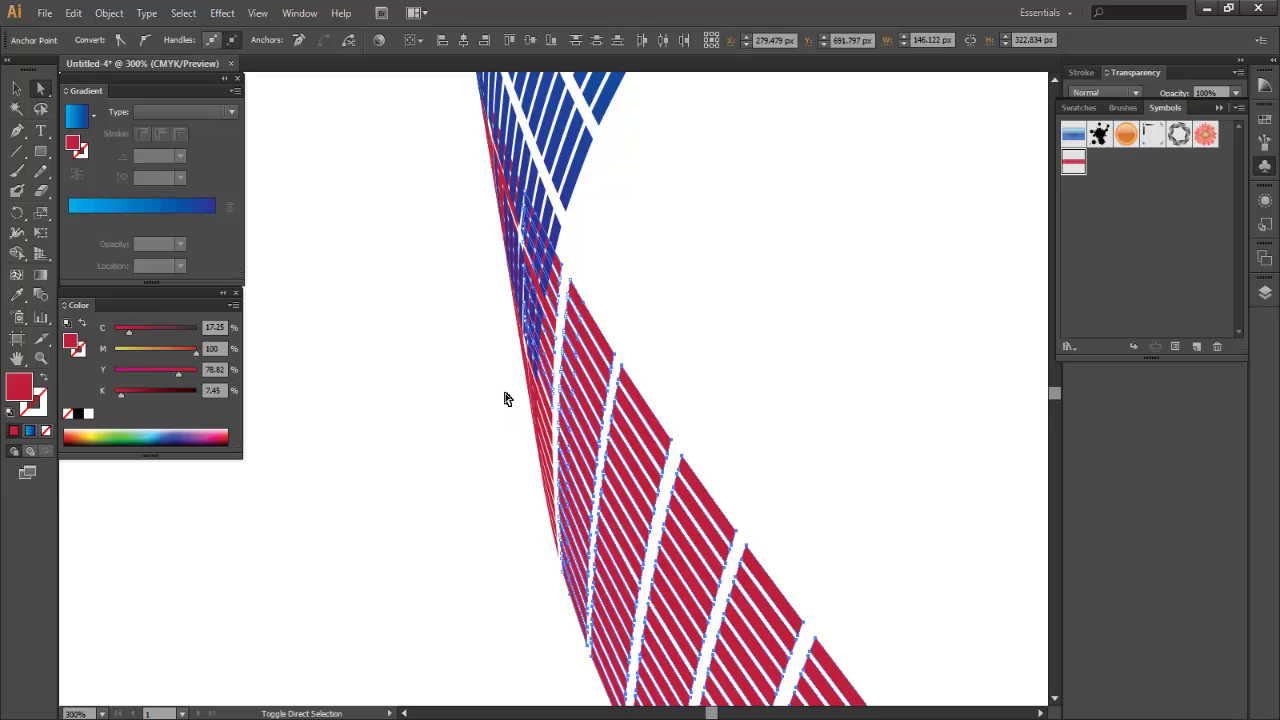
left_click_drag(505, 398, 564, 576)
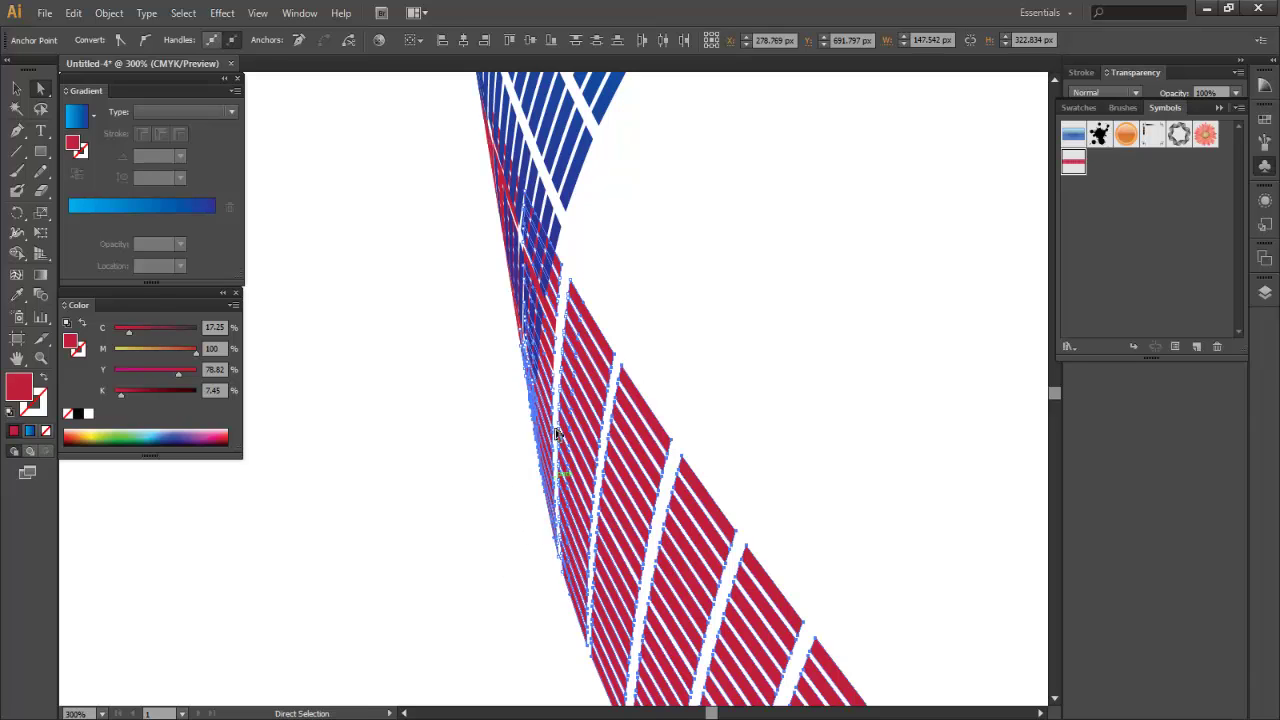
Step: Activate the Gradient tool for the selected red lower part of the ribbon
left_click_drag(664, 327, 634, 354)
key("z")
left_click(514, 254, "alt")
left_click(514, 254, "alt")
left_click(514, 254, "alt")
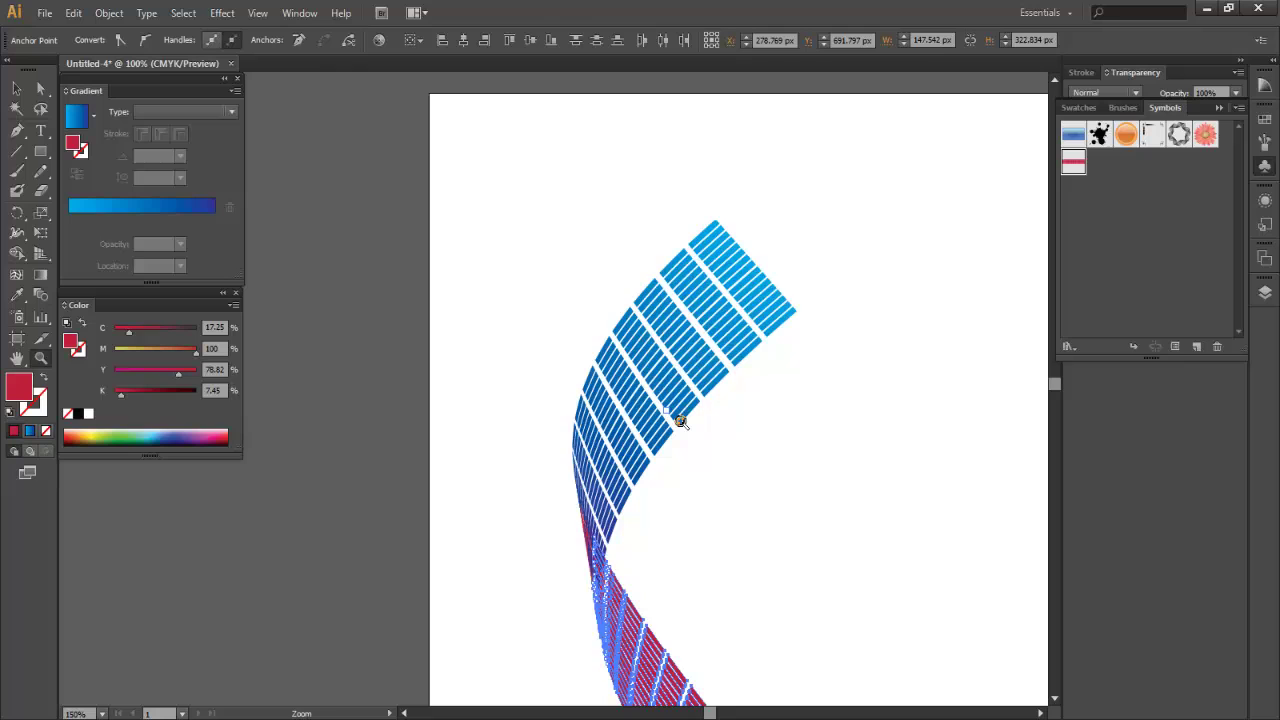
left_click_drag(715, 549, 619, 331)
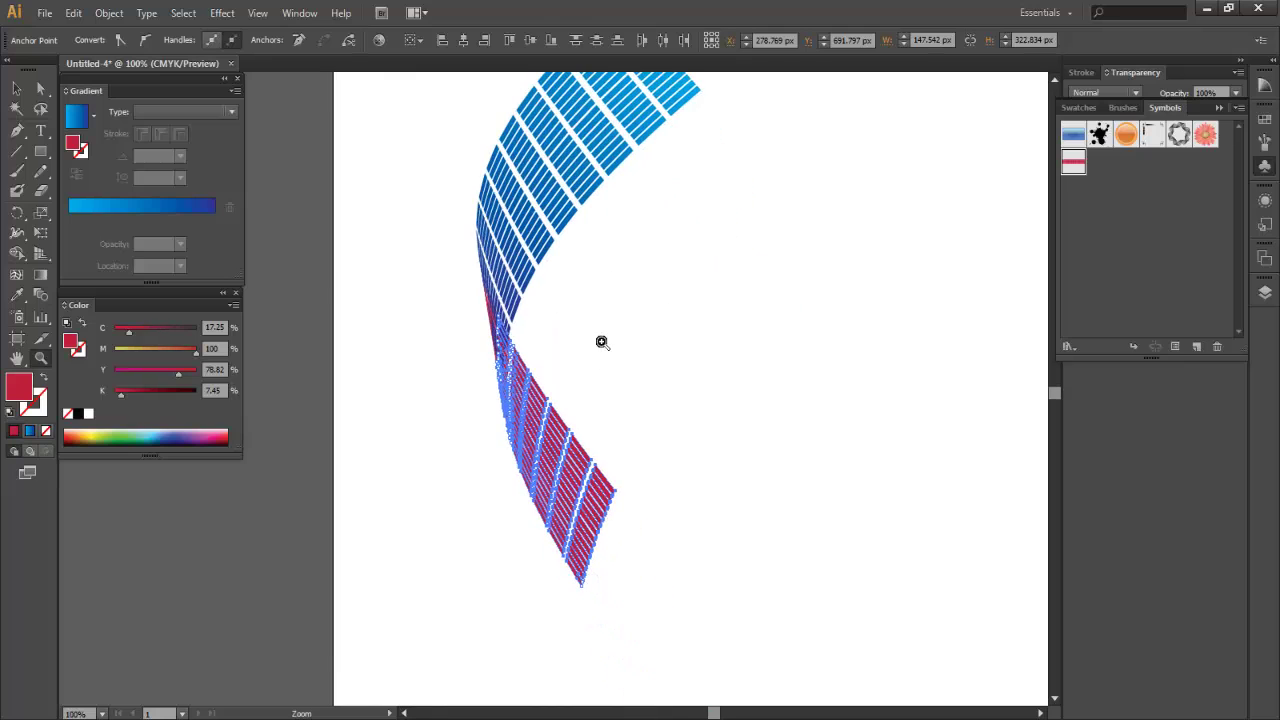
left_click(41, 275)
left_click(16, 88)
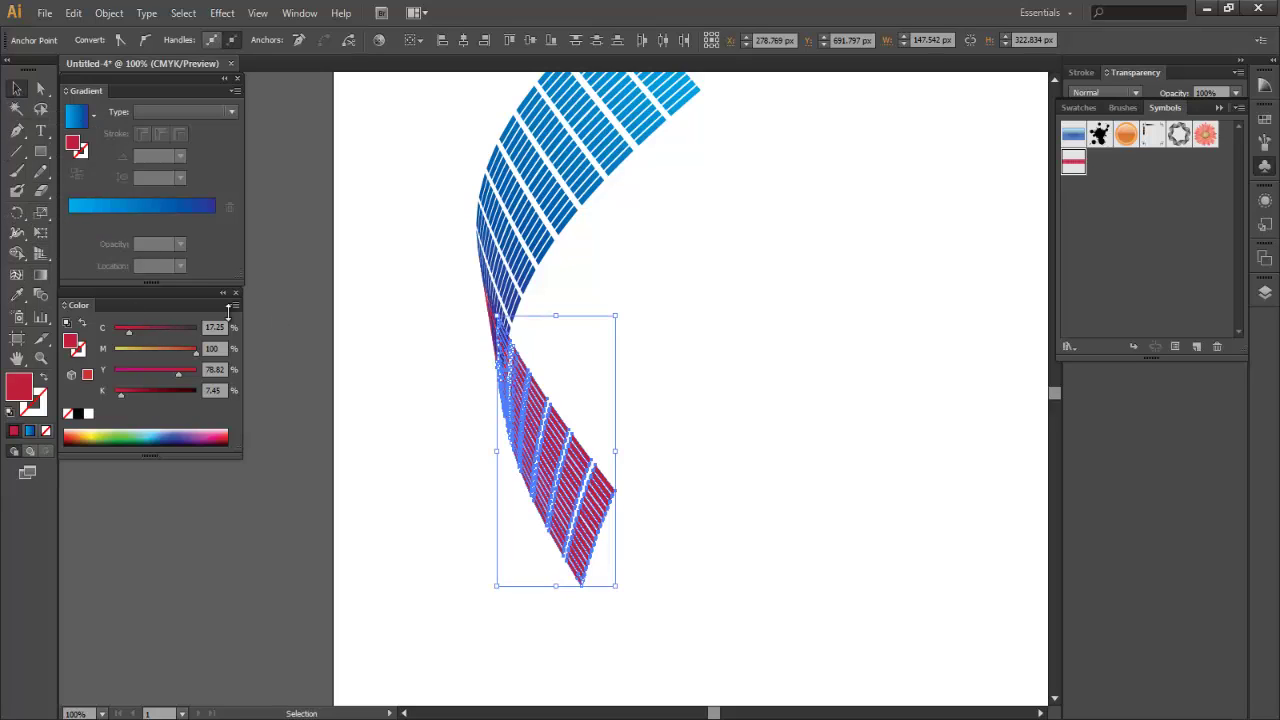
left_click(41, 275)
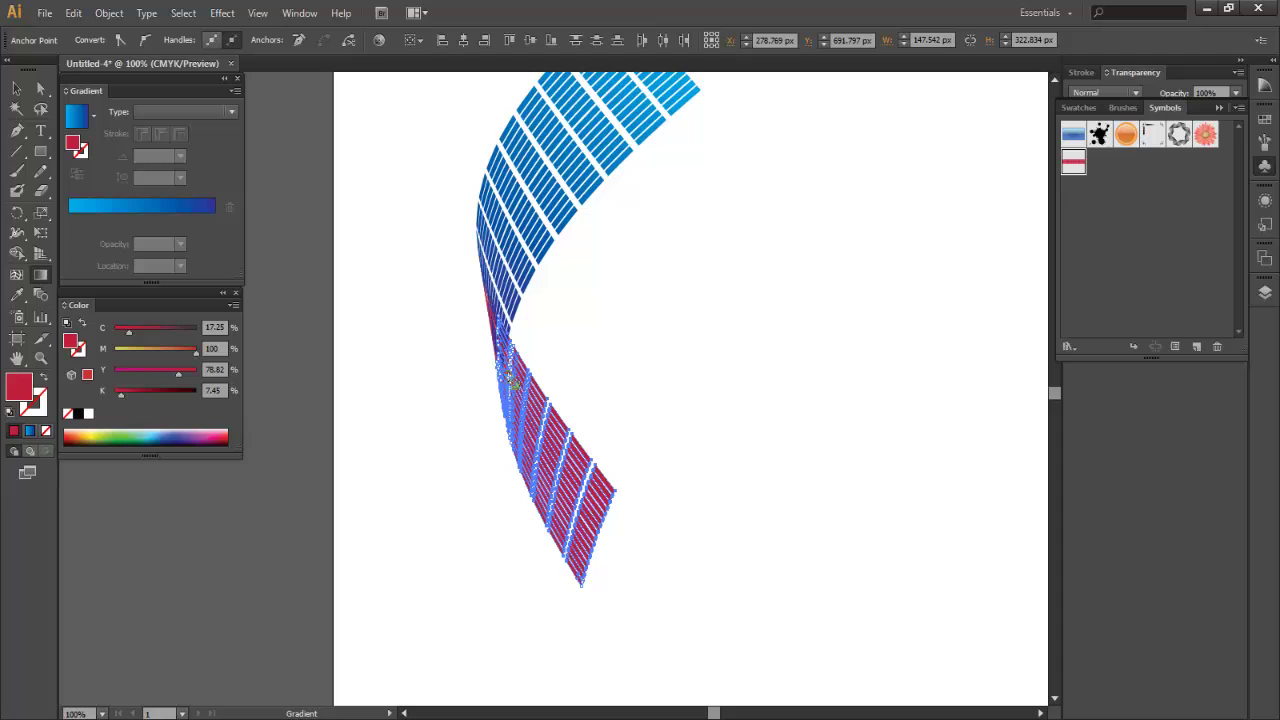
Step: Undo the latest gradient changes on the upper part of the ribbon, including its dark blue end color
key("ctrl+z")
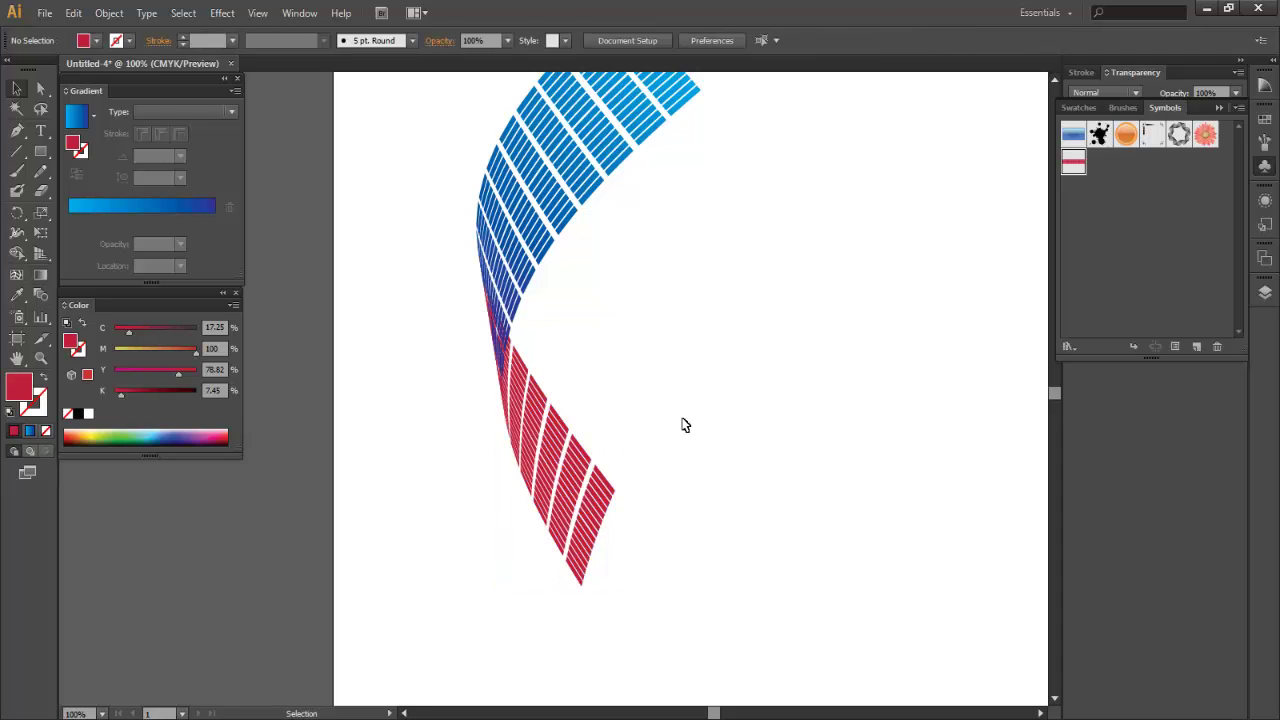
key("ctrl+z")
left_click(783, 418)
mouse_move(649, 372)
left_mouse_down()
mouse_move(631, 420)
mouse_move(633, 377)
left_mouse_up()
left_click_drag(695, 457, 703, 407)
key("z")
left_click(703, 407)
left_click_drag(300, 443, 606, 297)
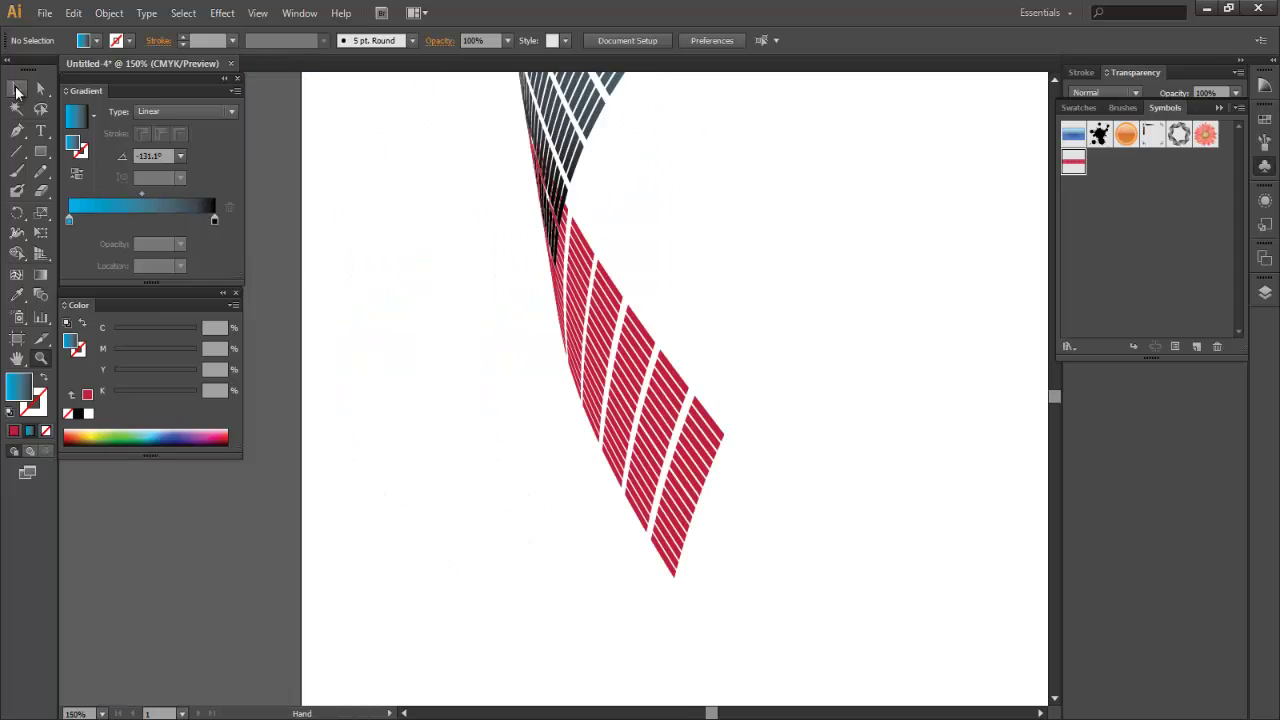
Step: Select the grid paths of the ribbon's red lower part and add the red strips beside the twist
left_click(40, 88)
left_click_drag(743, 291, 555, 596)
left_click_drag(757, 294, 560, 631)
left_click_drag(533, 440, 561, 377)
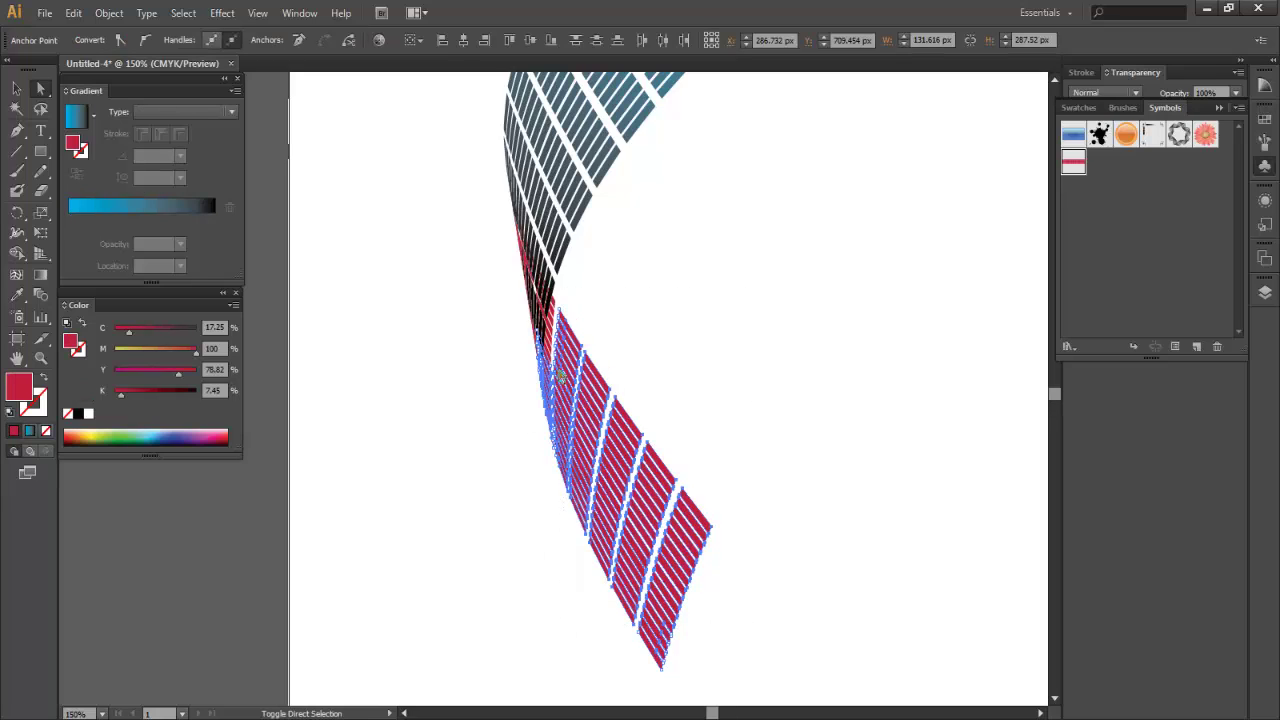
left_click(554, 346, "shift")
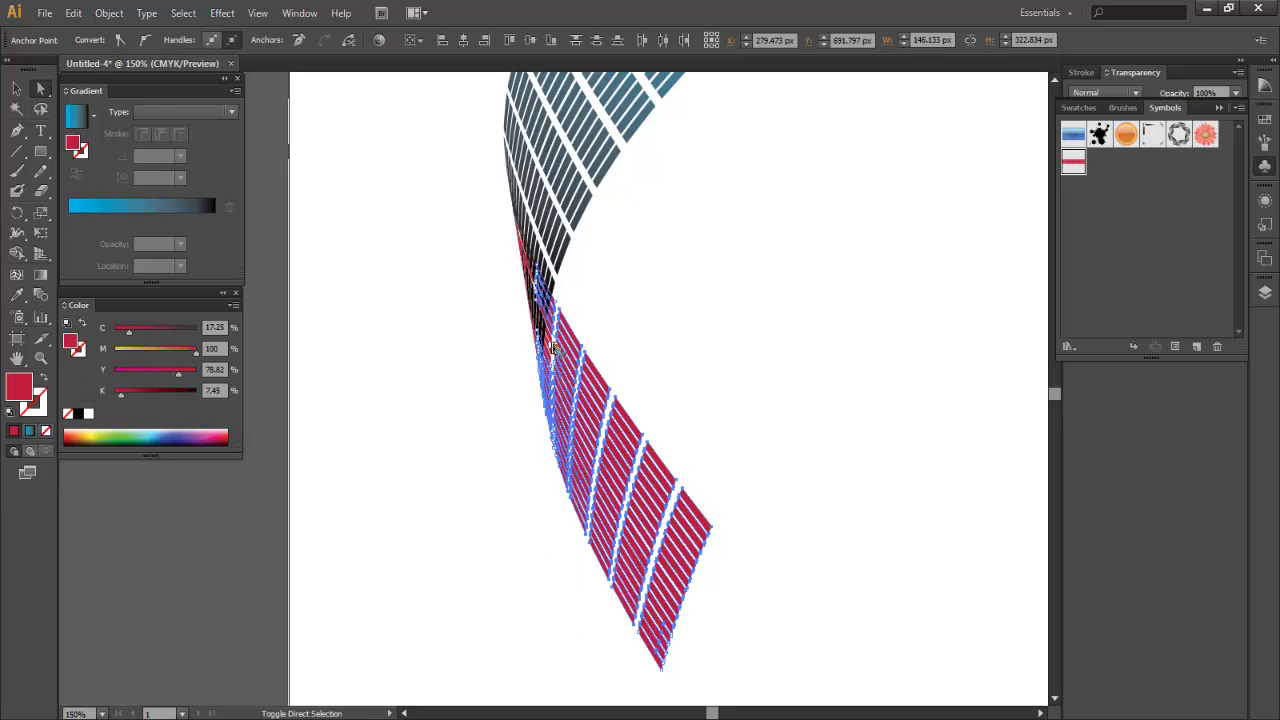
left_click_drag(757, 349, 731, 369)
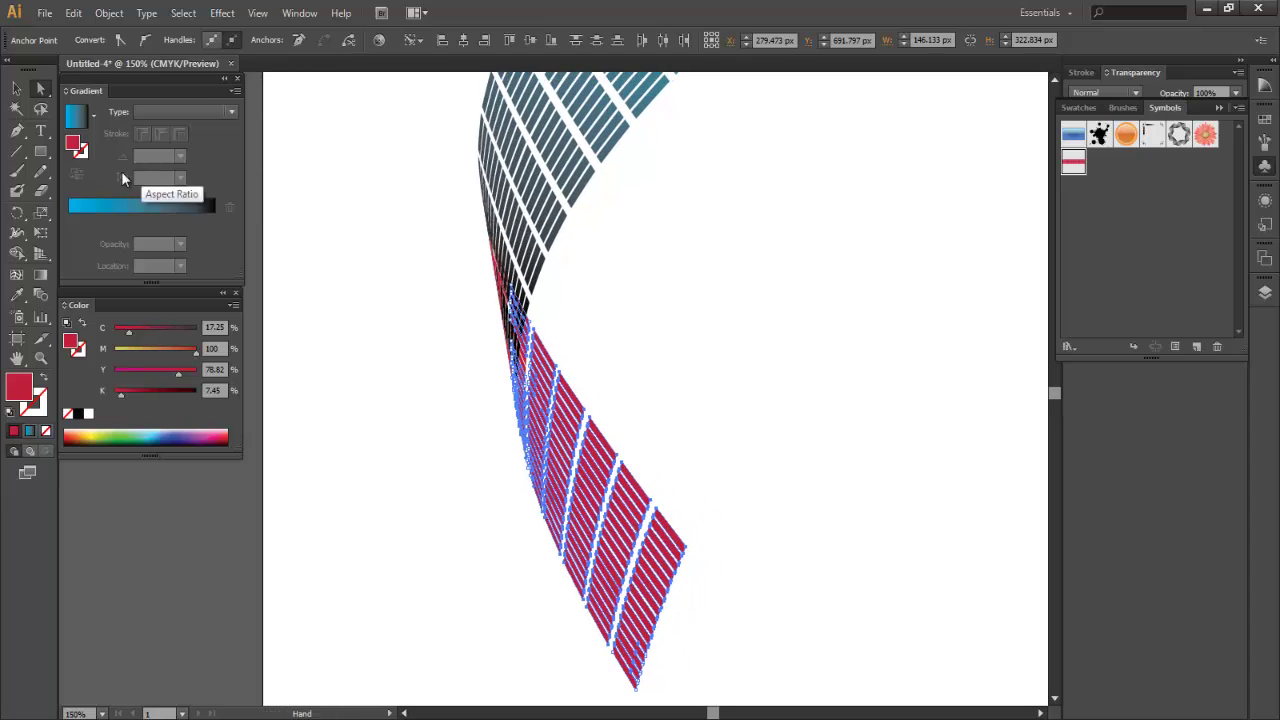
Step: Apply a linear blue-to-black gradient across the selected lower part, from its tip past the twist at about 121.6°, and deselect it
left_click(40, 271)
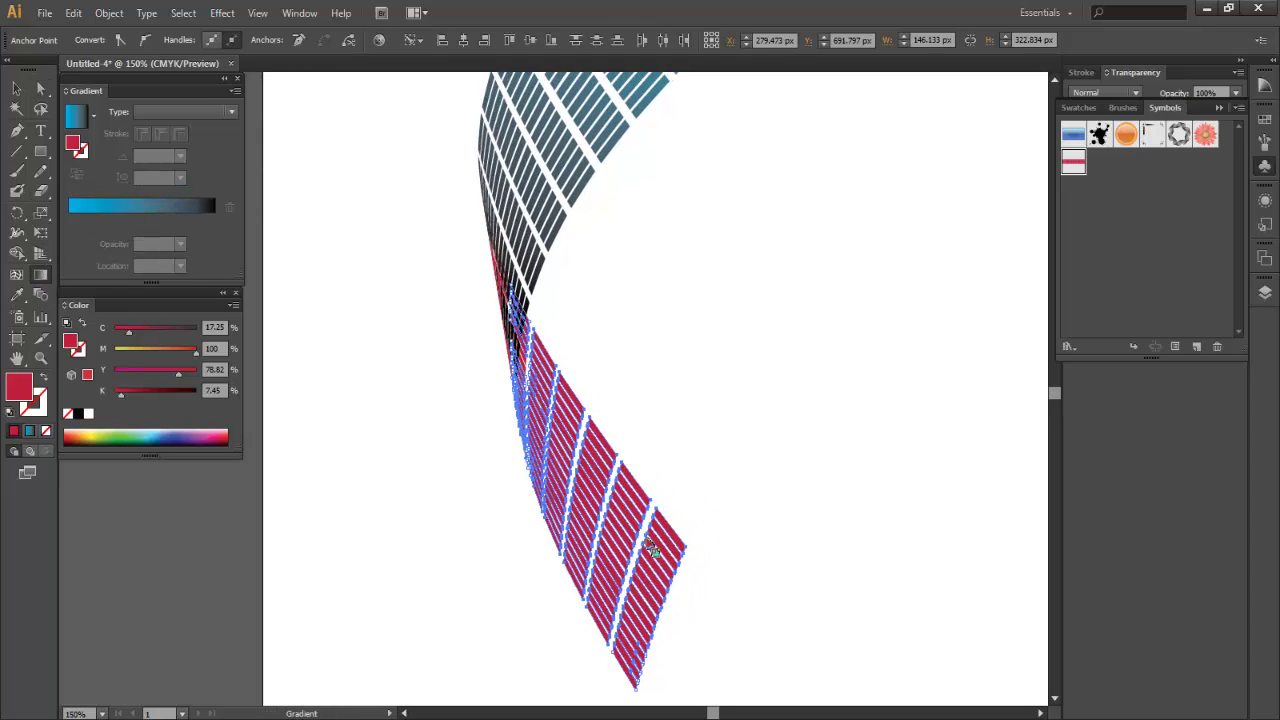
left_click_drag(652, 564, 366, 255)
left_click(92, 208)
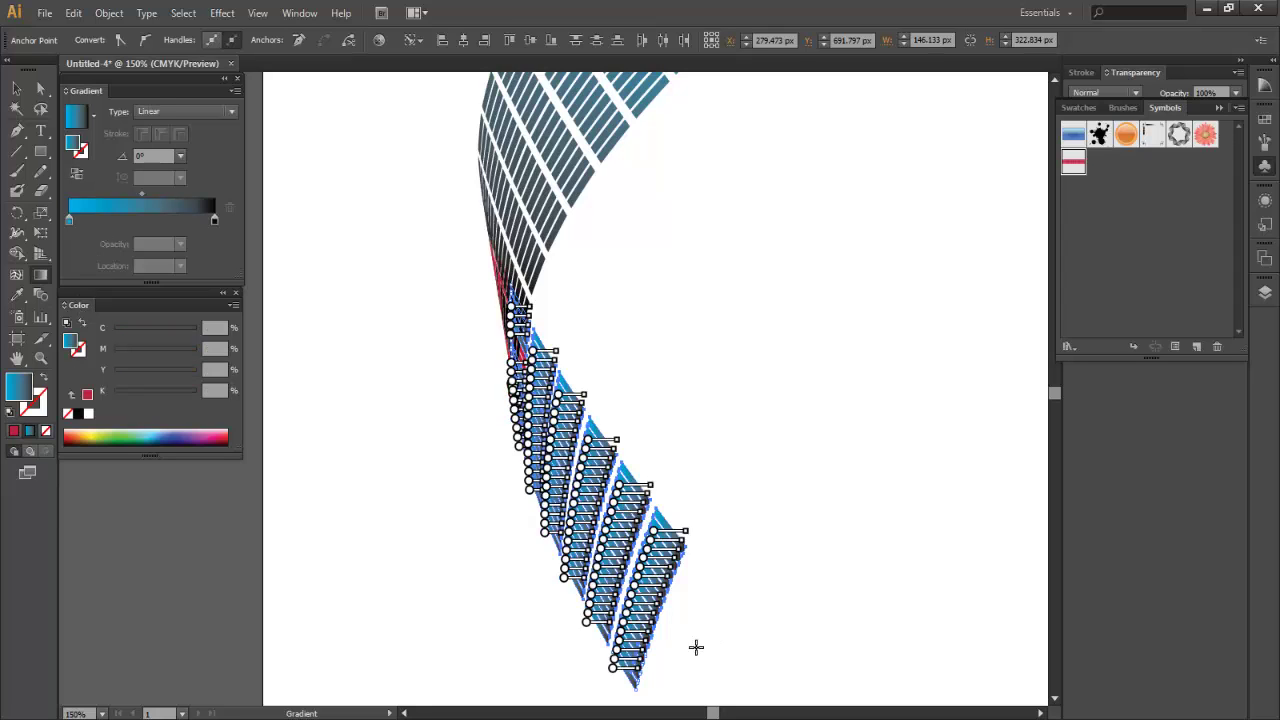
left_click_drag(686, 647, 448, 245)
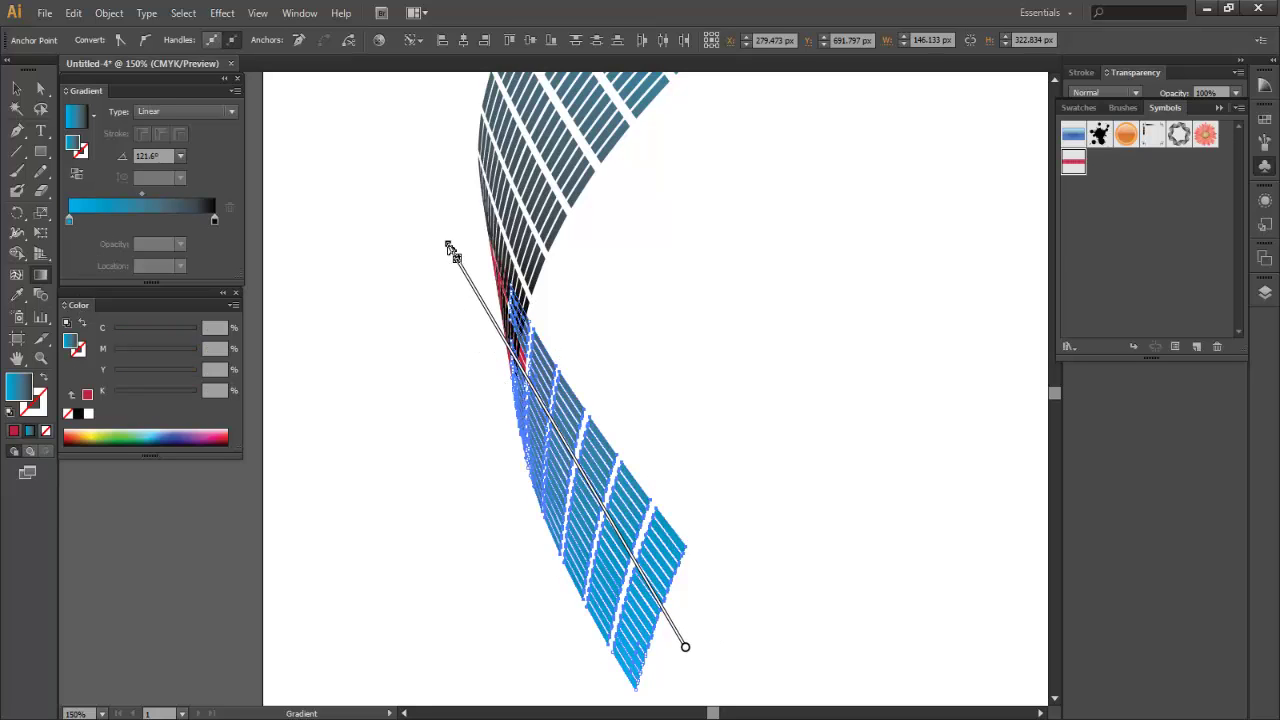
key("v")
left_click(766, 423)
Step: Examine the gradient coloring over the whole ribbon, both close up and at full-artboard size
key("z")
left_click(716, 330, "alt")
left_click(716, 330, "alt")
left_click(716, 330, "alt")
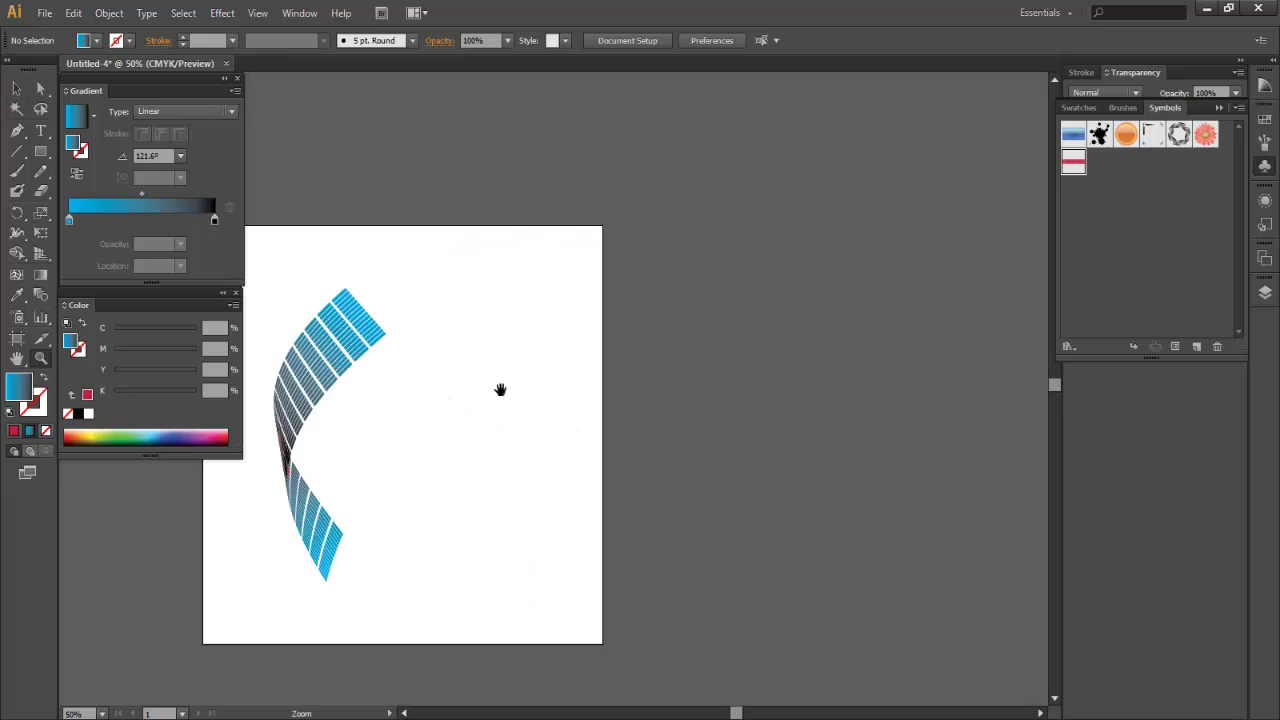
left_click_drag(398, 417, 632, 147)
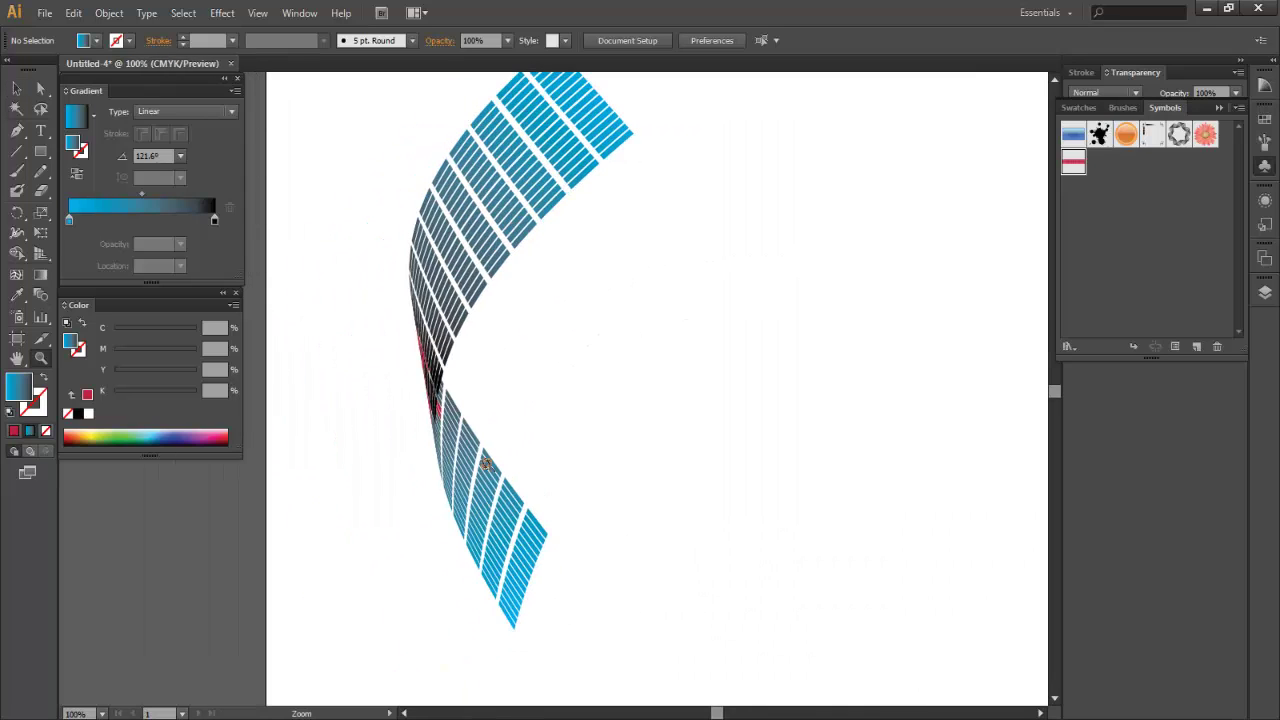
left_click(17, 89)
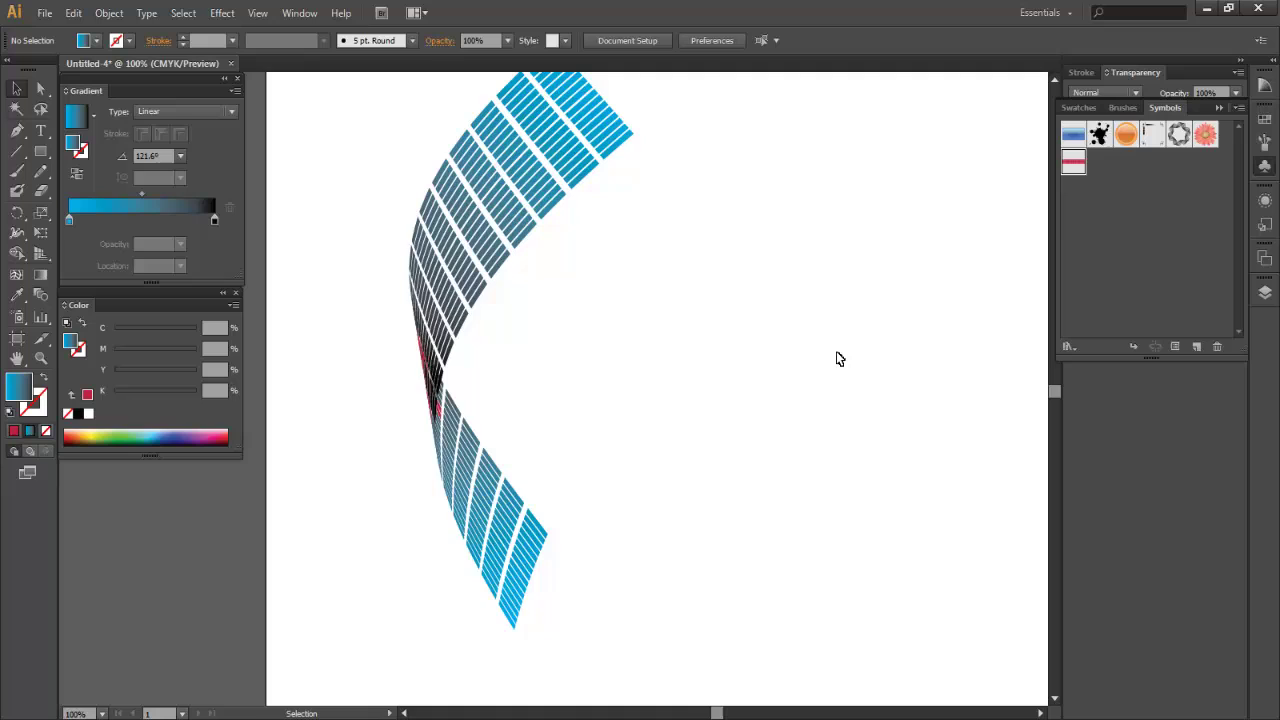
left_click_drag(605, 338, 594, 381)
key("z")
left_click(586, 302, "alt")
left_click(586, 302, "alt")
left_click(586, 302, "alt")
left_click_drag(500, 441, 516, 370)
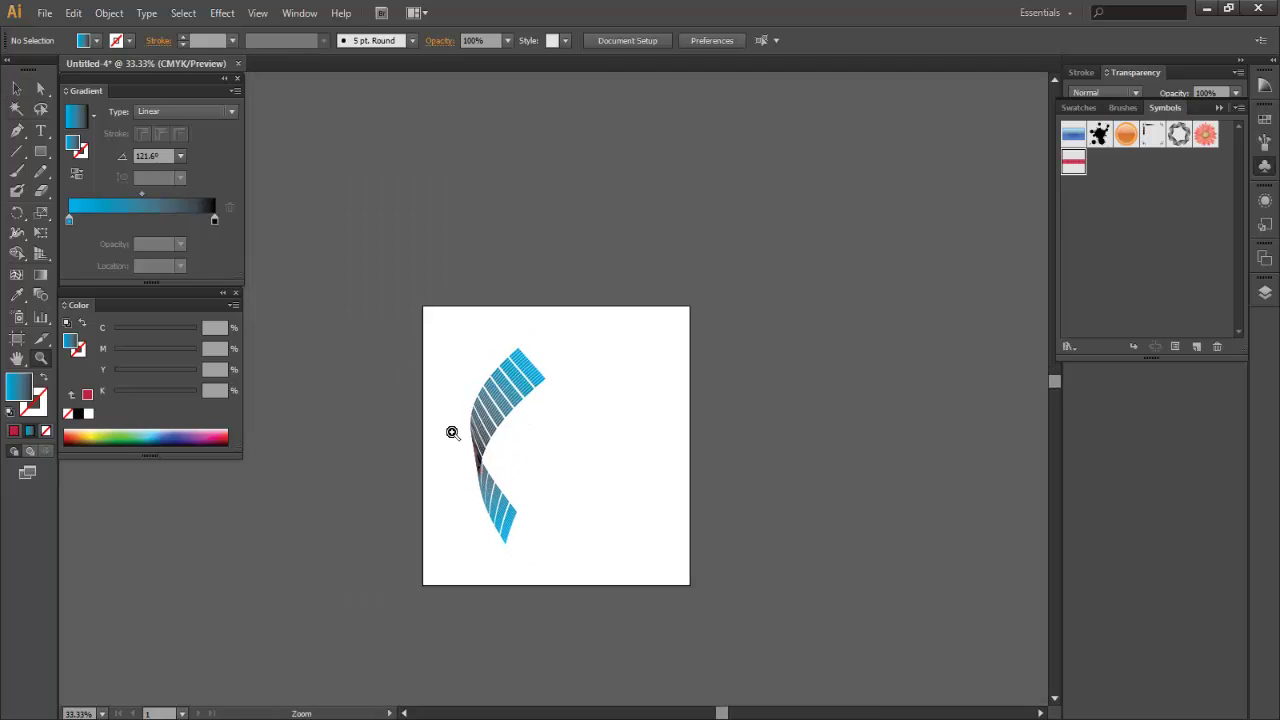
Step: Delete the grid strips at the outer corner of the ribbon's upper end, leaving a stepped edge
left_click(532, 392)
left_click(532, 392)
left_click(41, 89)
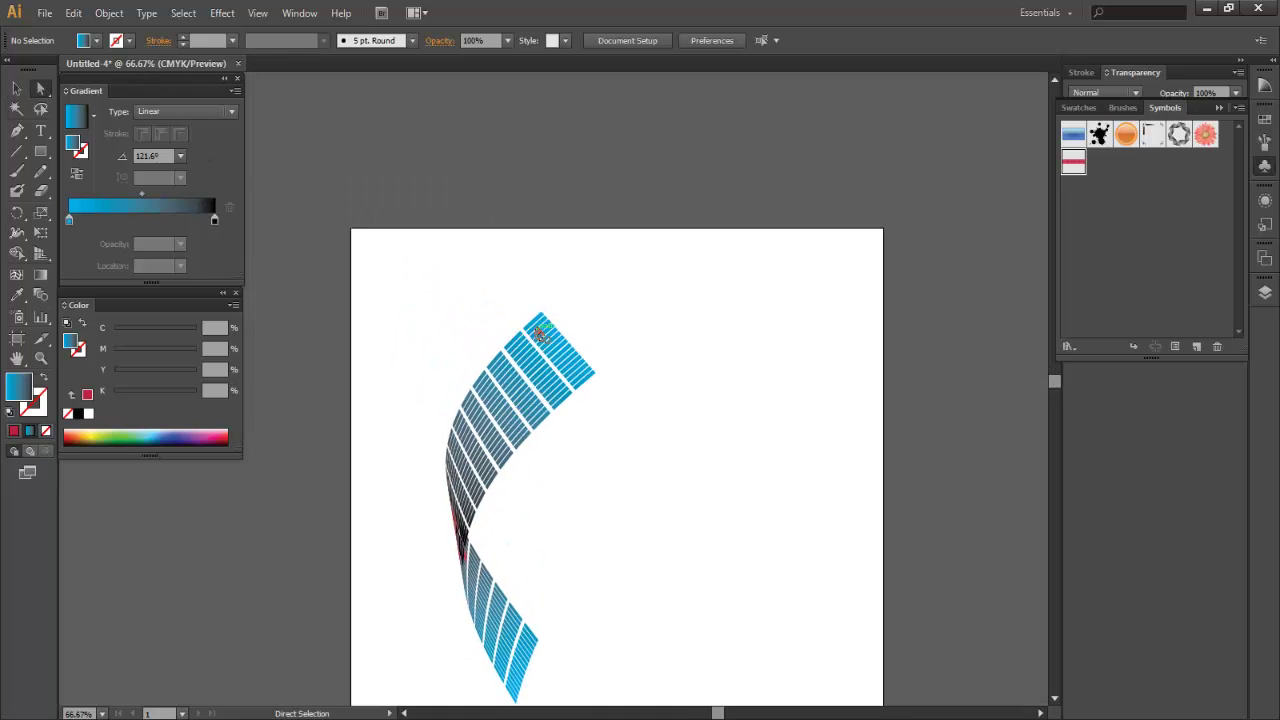
left_click_drag(527, 293, 560, 340)
key("Delete")
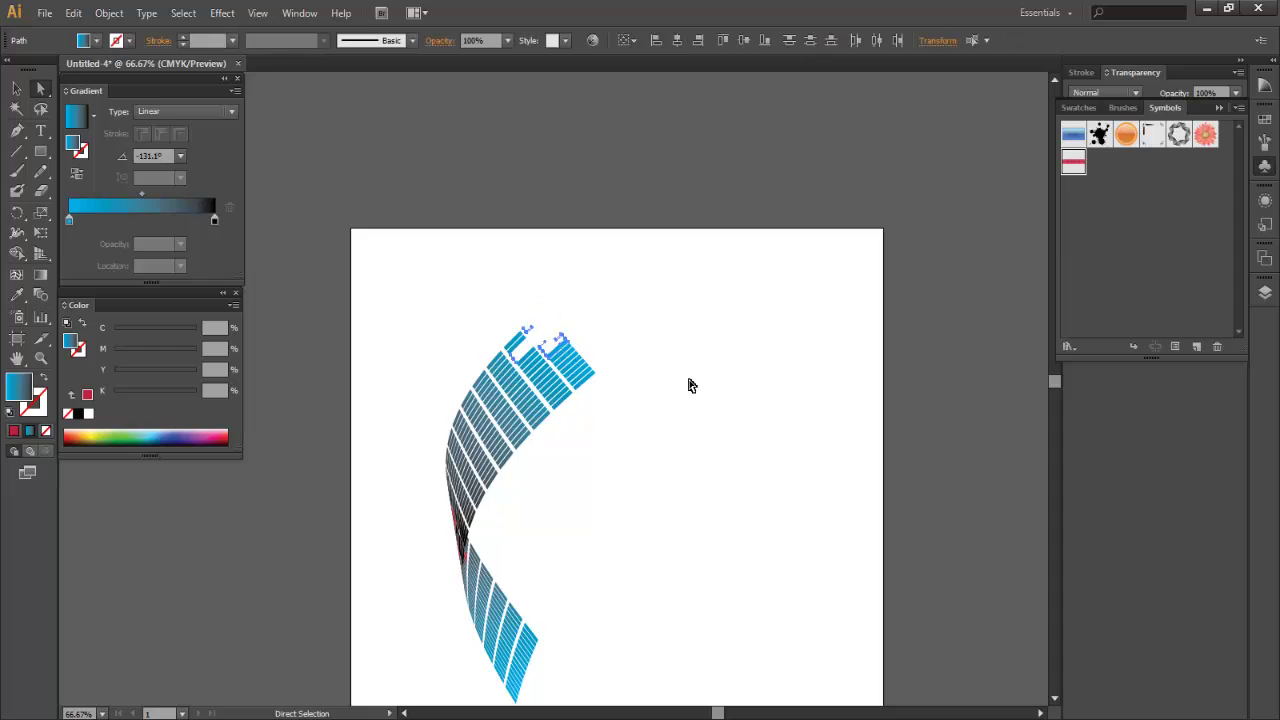
left_click(688, 381)
left_click_drag(590, 411, 597, 386)
left_click_drag(519, 301, 537, 323)
key("Delete")
key("Delete")
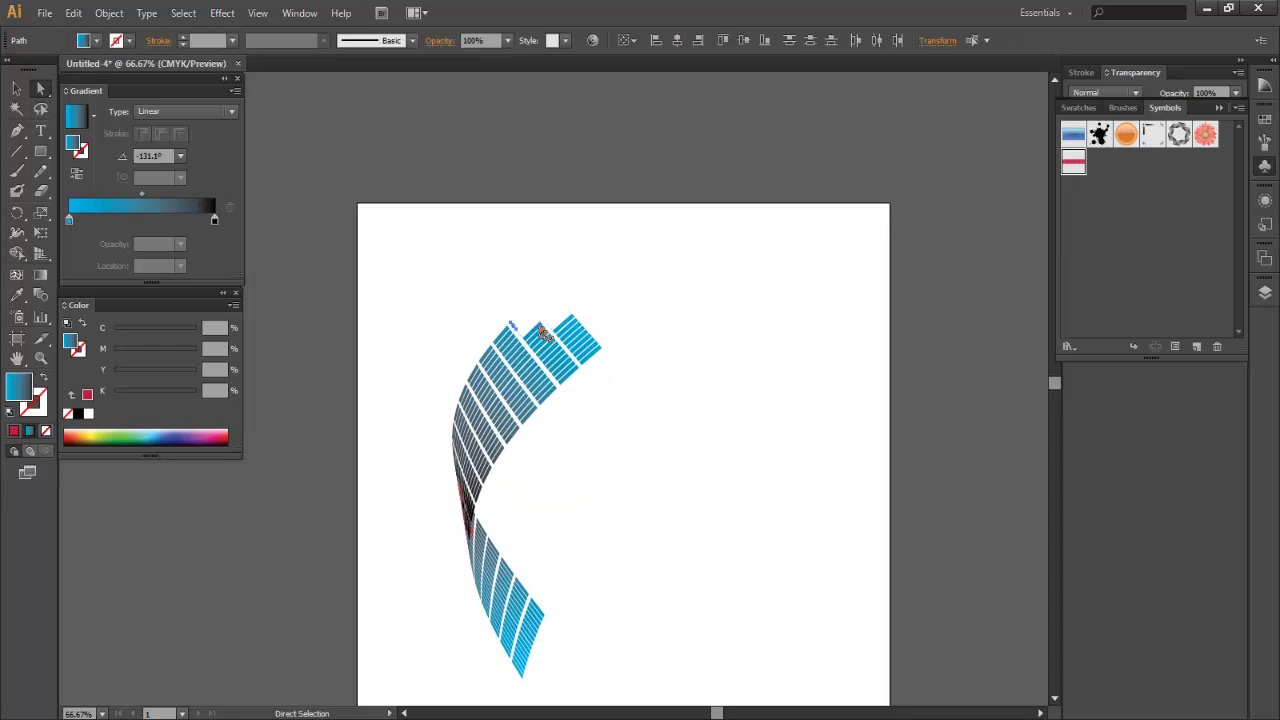
Step: Review the 3D Revolve options with nothing selected and close them without applying the effect
left_click_drag(637, 466, 672, 345)
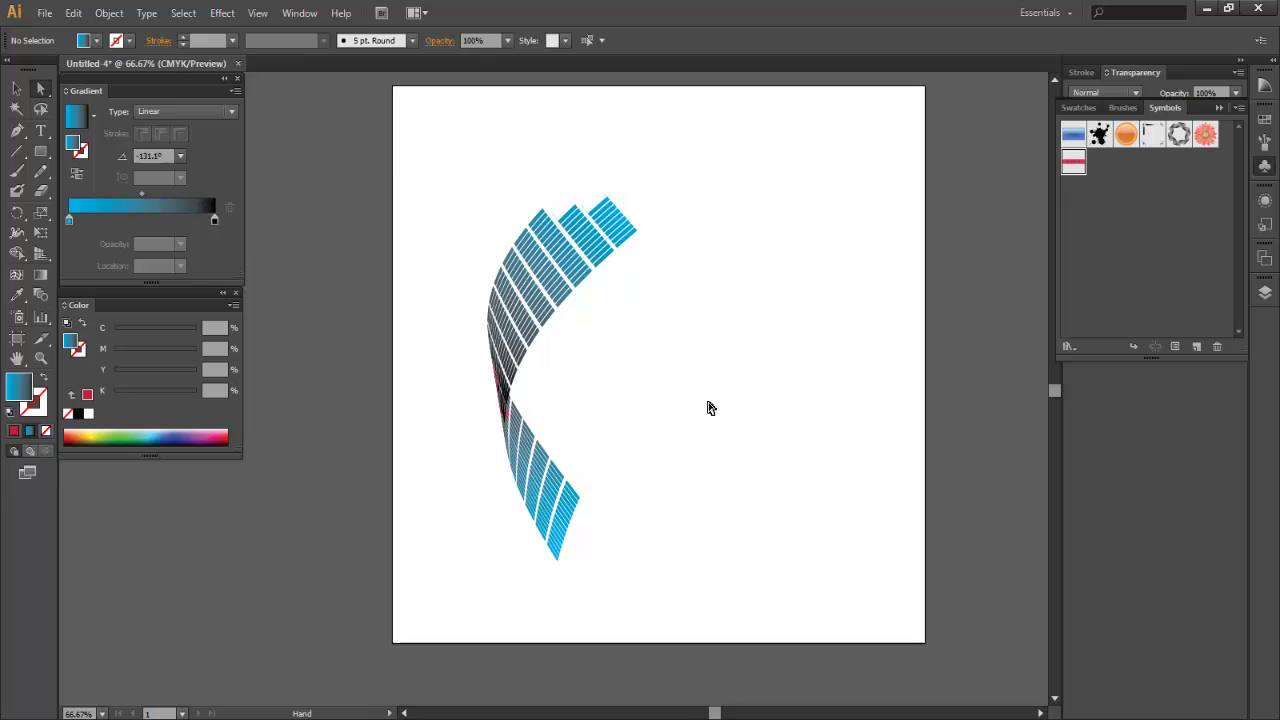
key("z")
left_click(648, 367, "alt")
left_click_drag(579, 343, 567, 301)
left_click(228, 18)
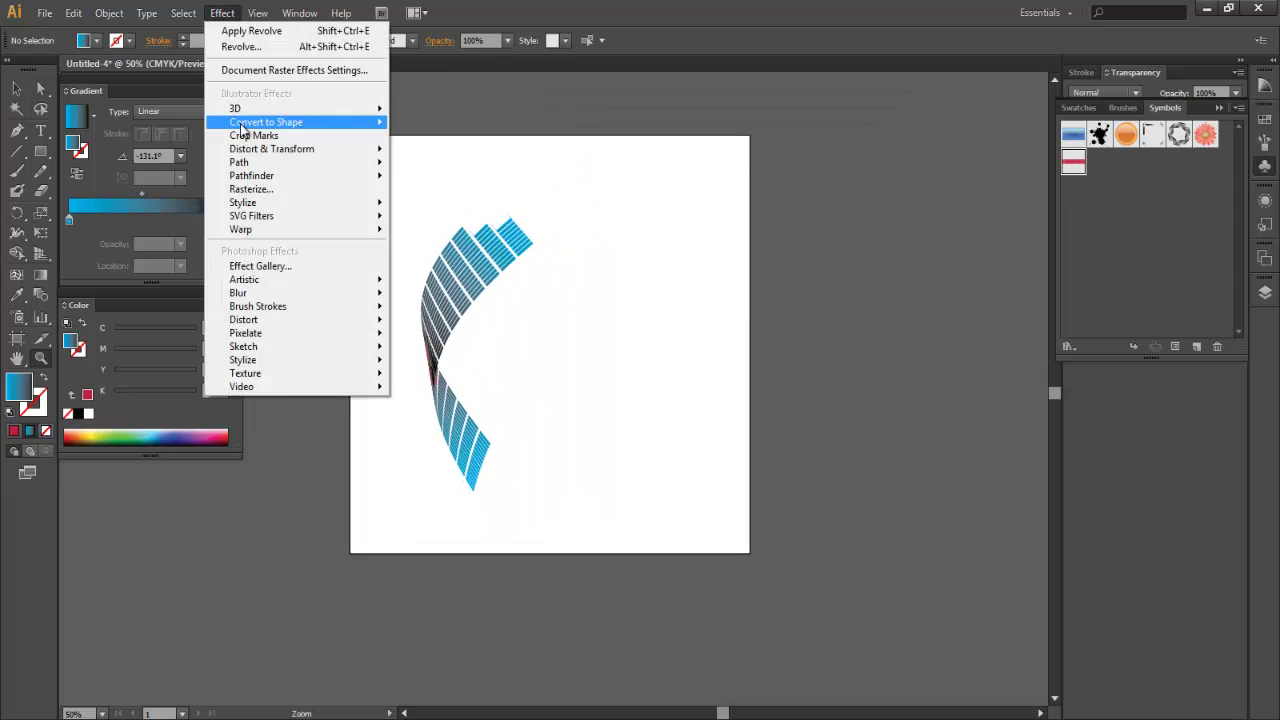
mouse_move(256, 110)
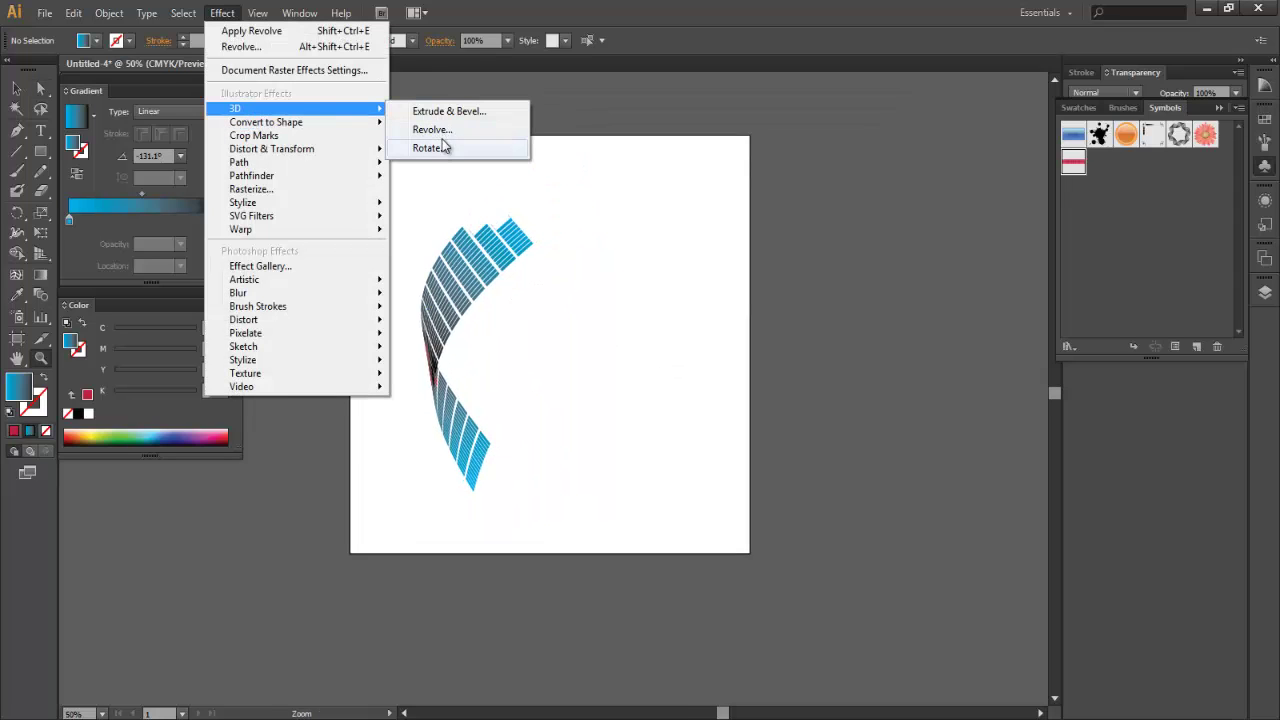
left_click(442, 130)
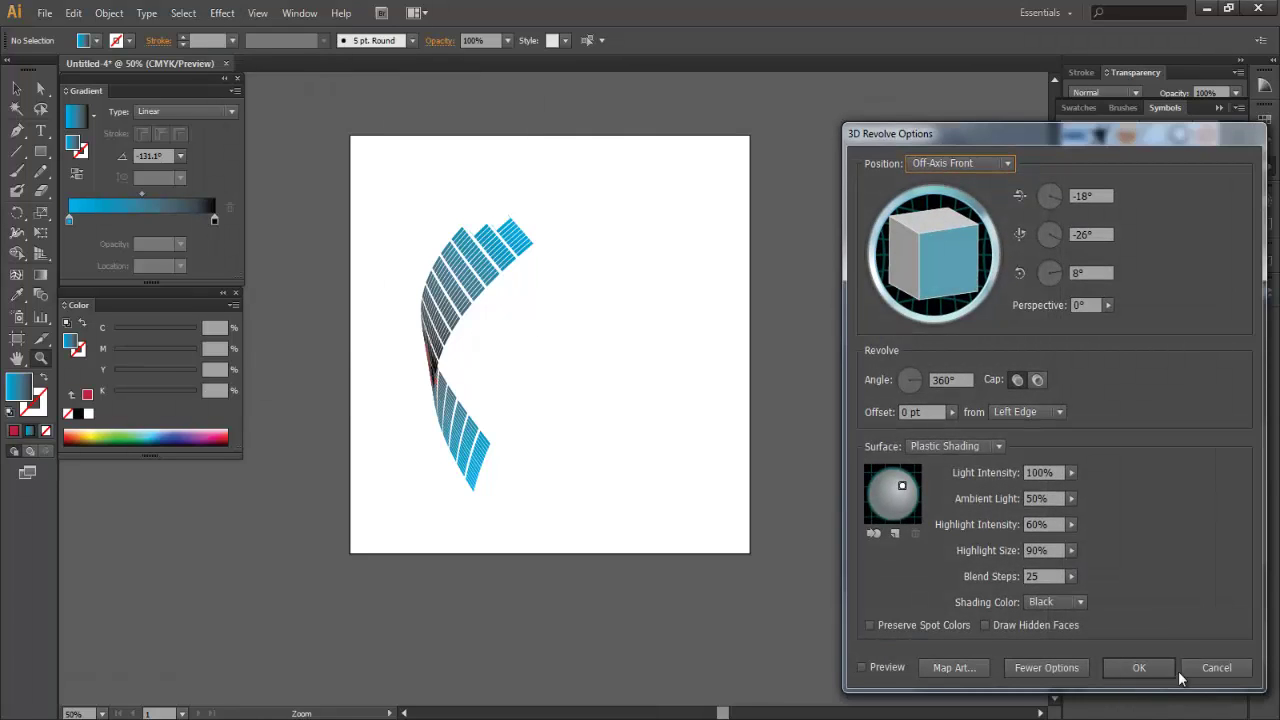
left_click(1216, 667)
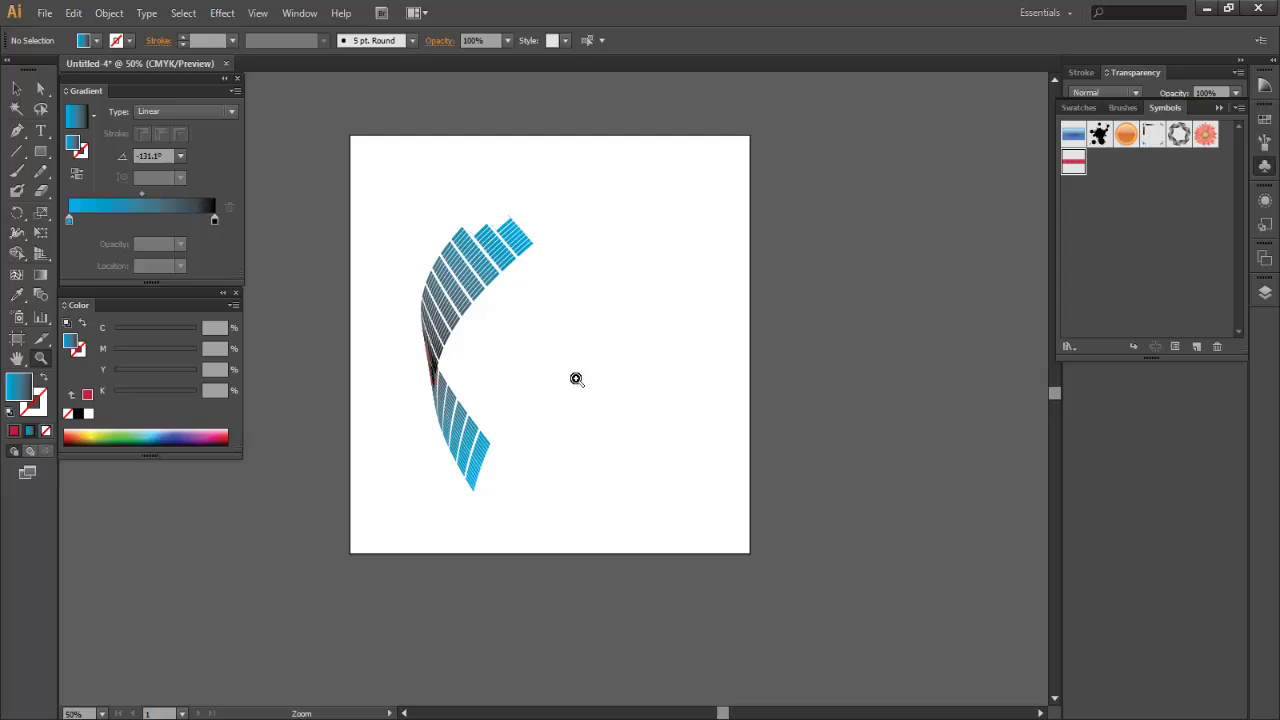